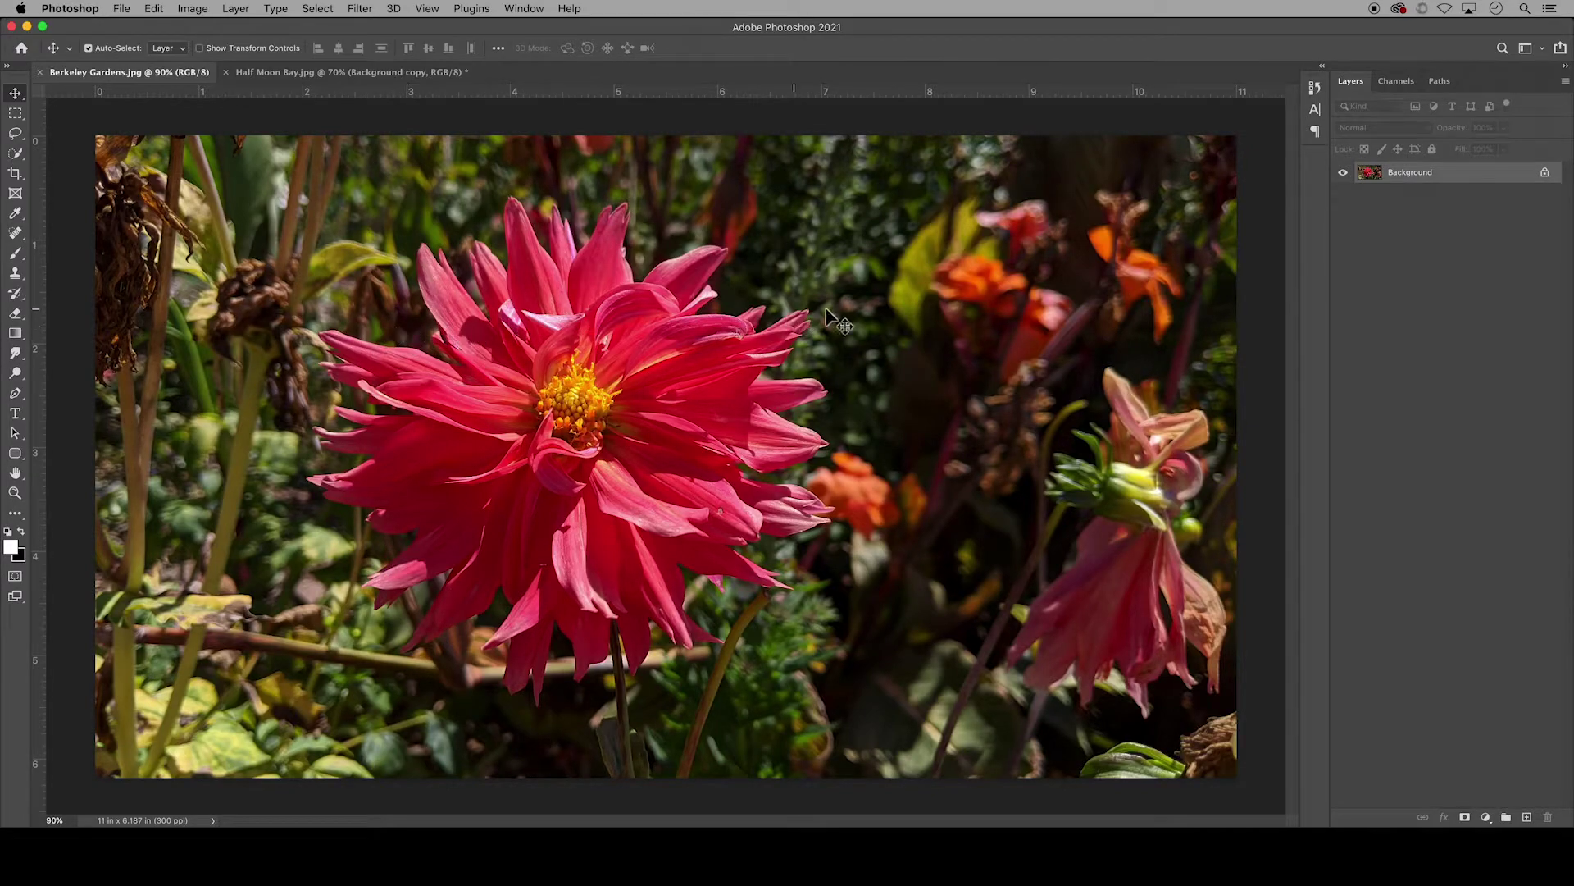
Duplicate the Background layer of Berkeley Gardens.jpg under the name Background copy.
right_click(1413, 174)
left_click(1511, 208)
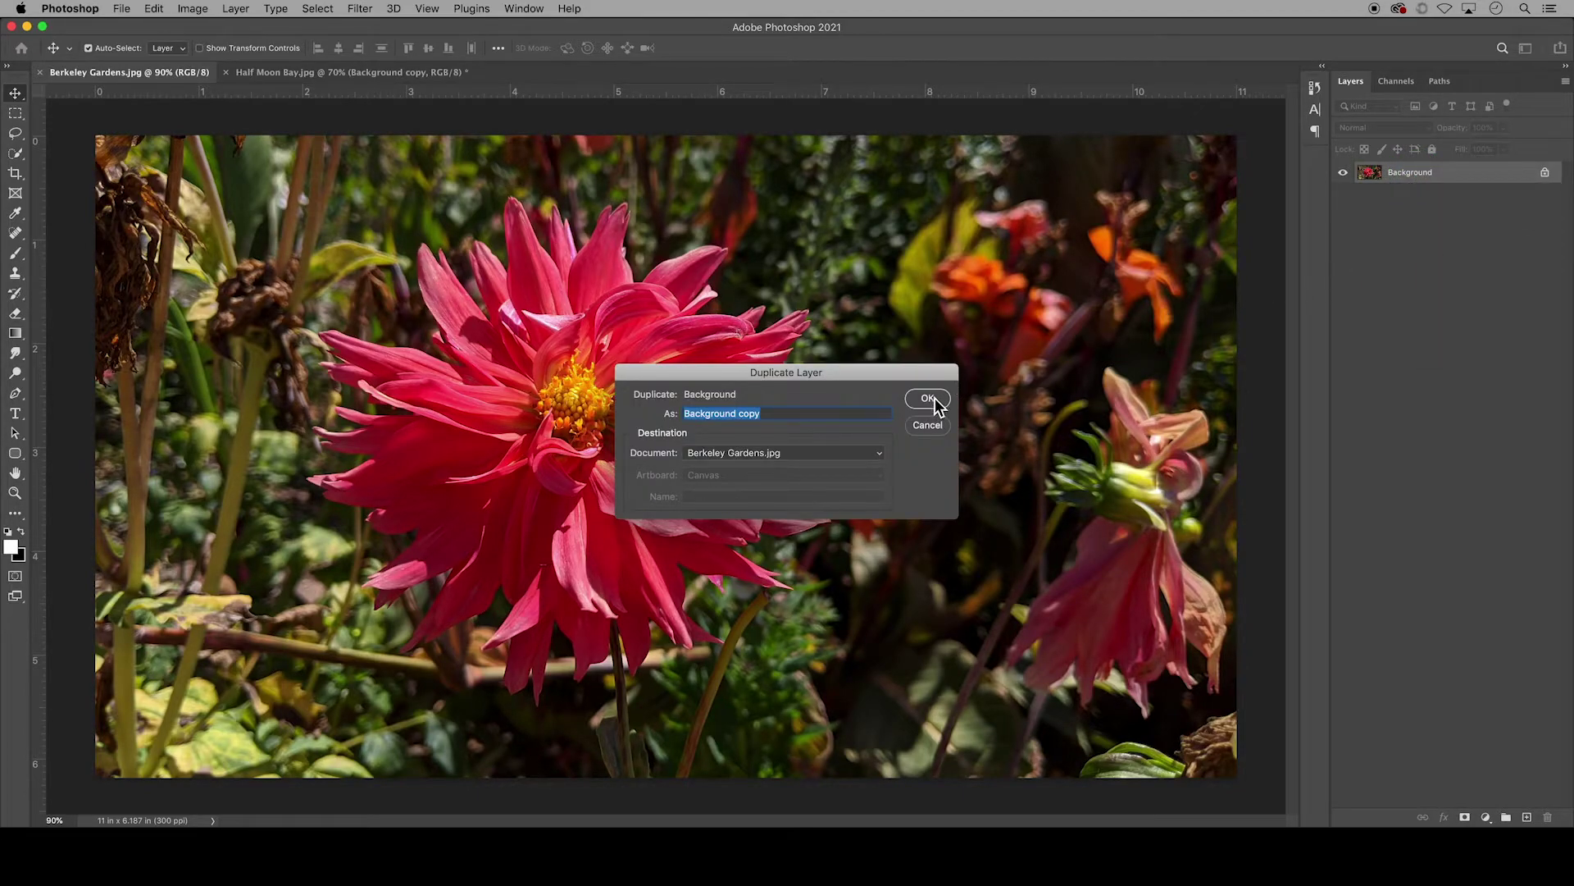
left_click(929, 399)
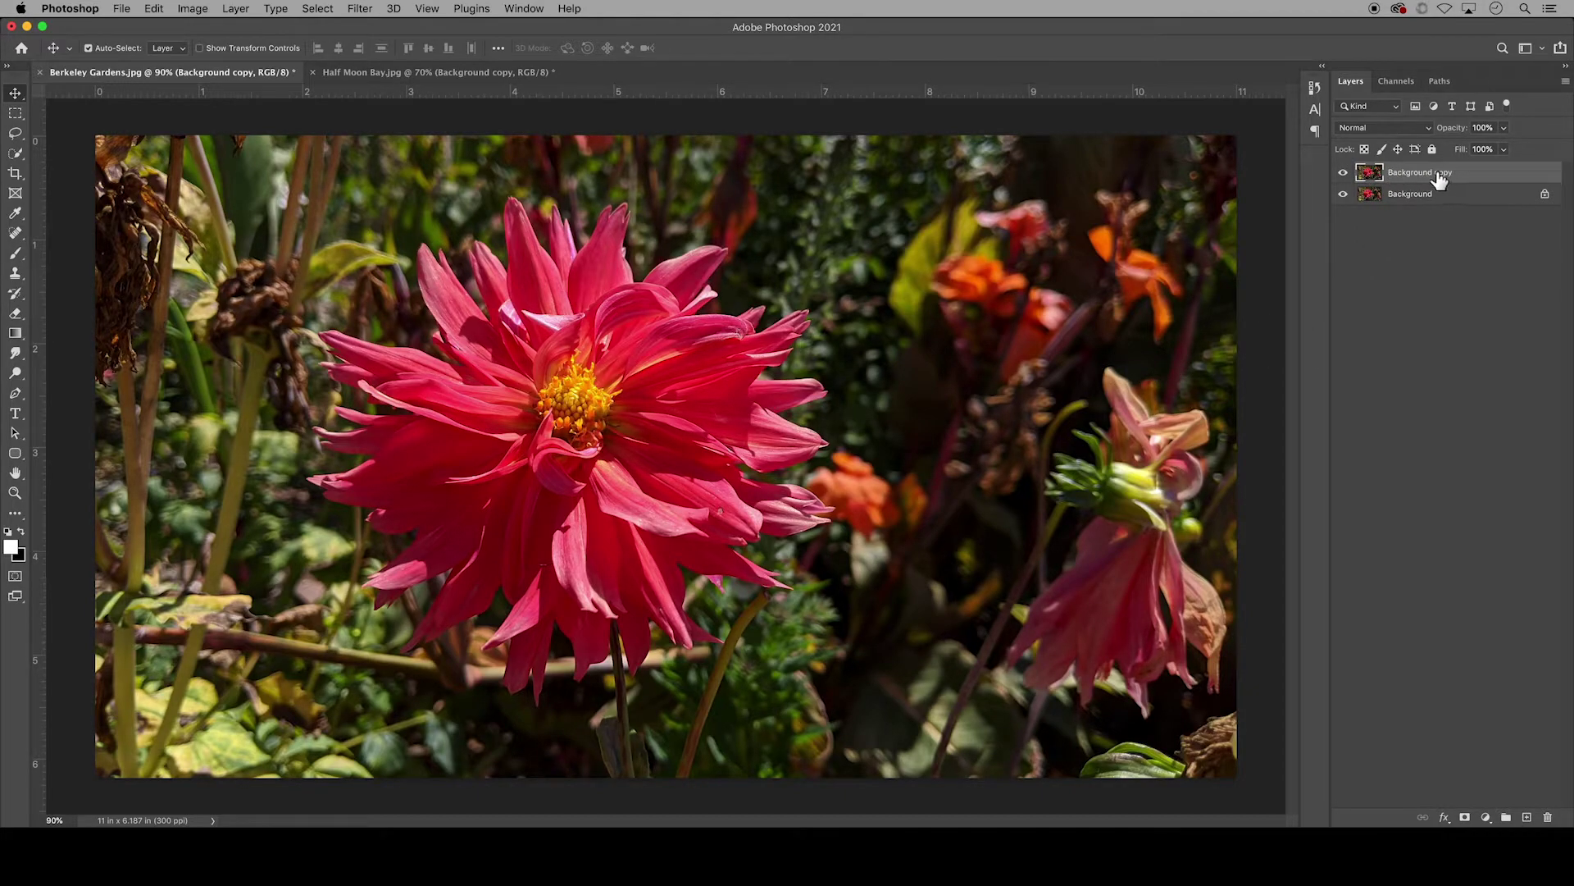
Trace a freehand Lasso selection around the large flower's upper-left petal, from its tip towards the yellow centre.
left_click(14, 133)
left_click_drag(15, 133, 93, 140)
left_click(93, 136)
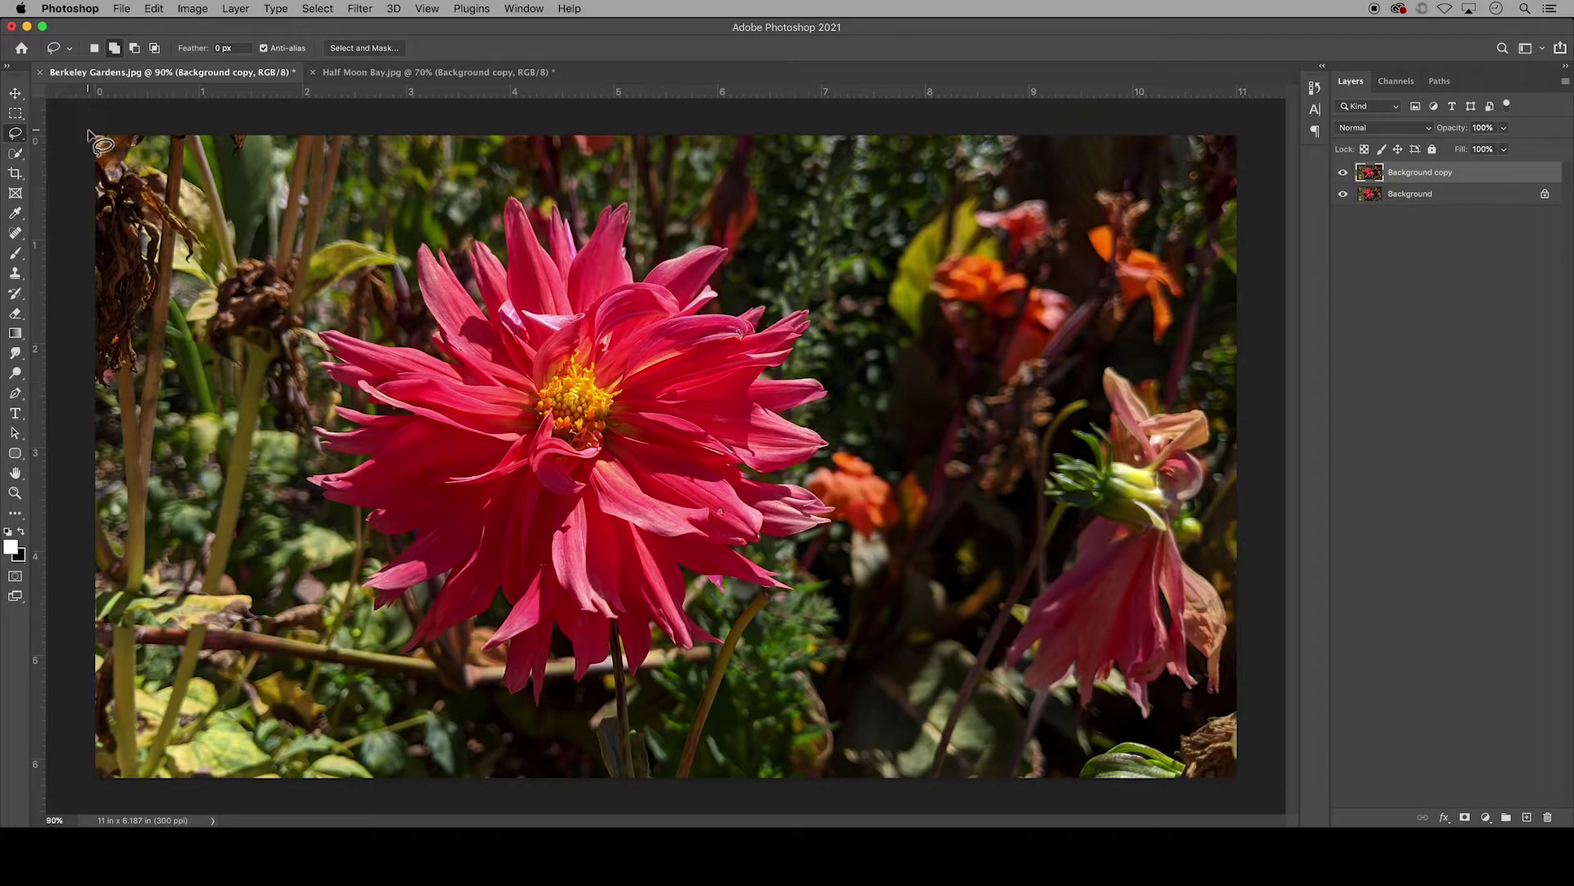
left_click(449, 361)
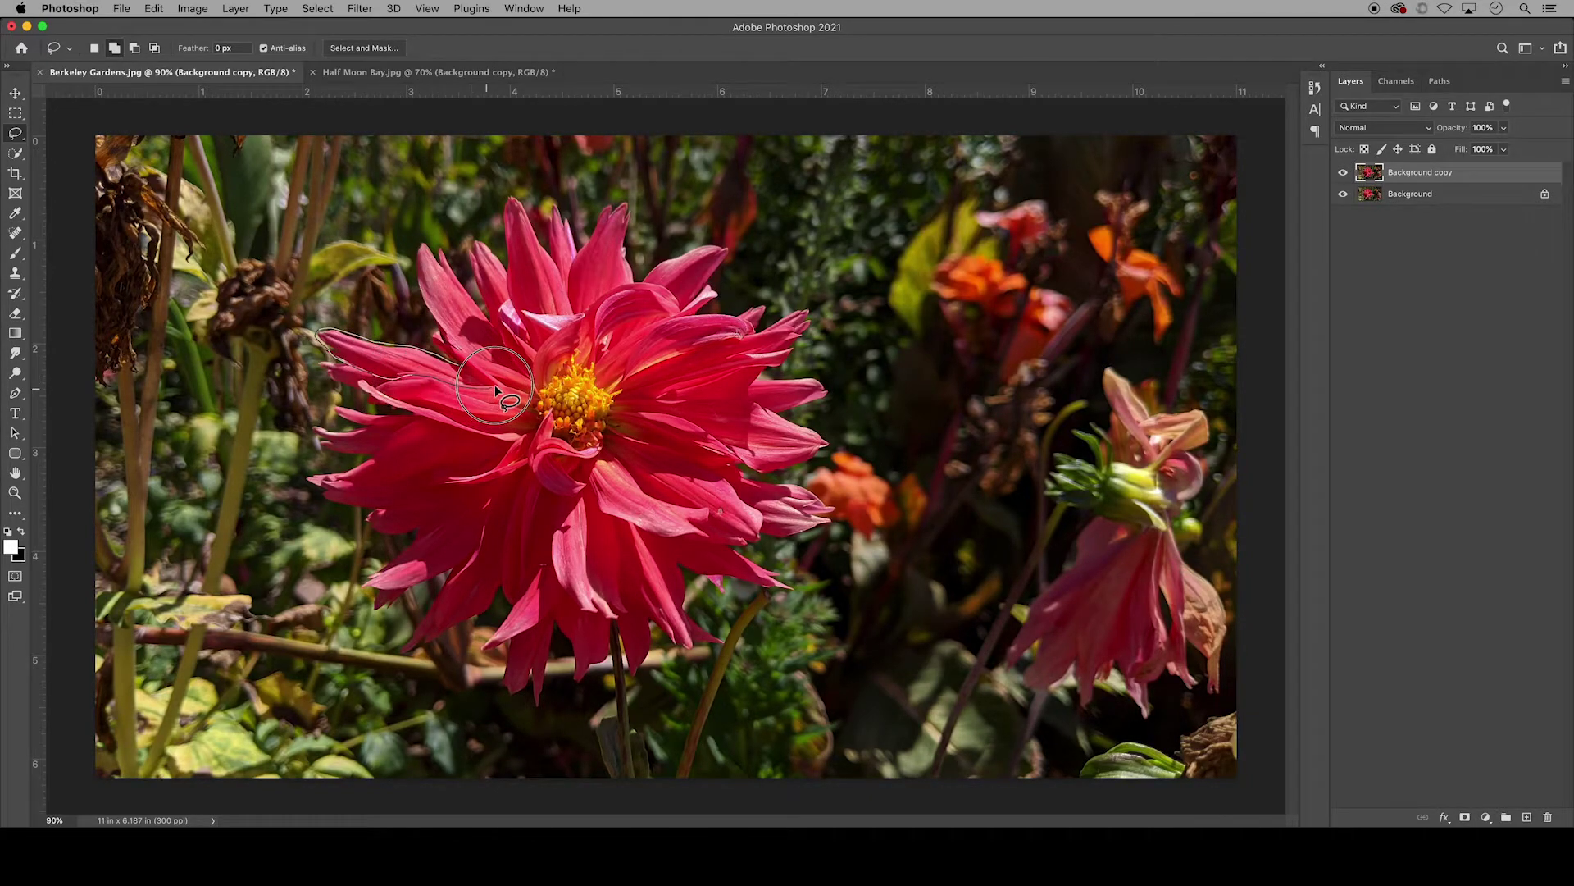
mouse_move(456, 368)
left_mouse_down()
mouse_move(488, 381)
mouse_move(394, 376)
mouse_move(326, 341)
left_mouse_up()
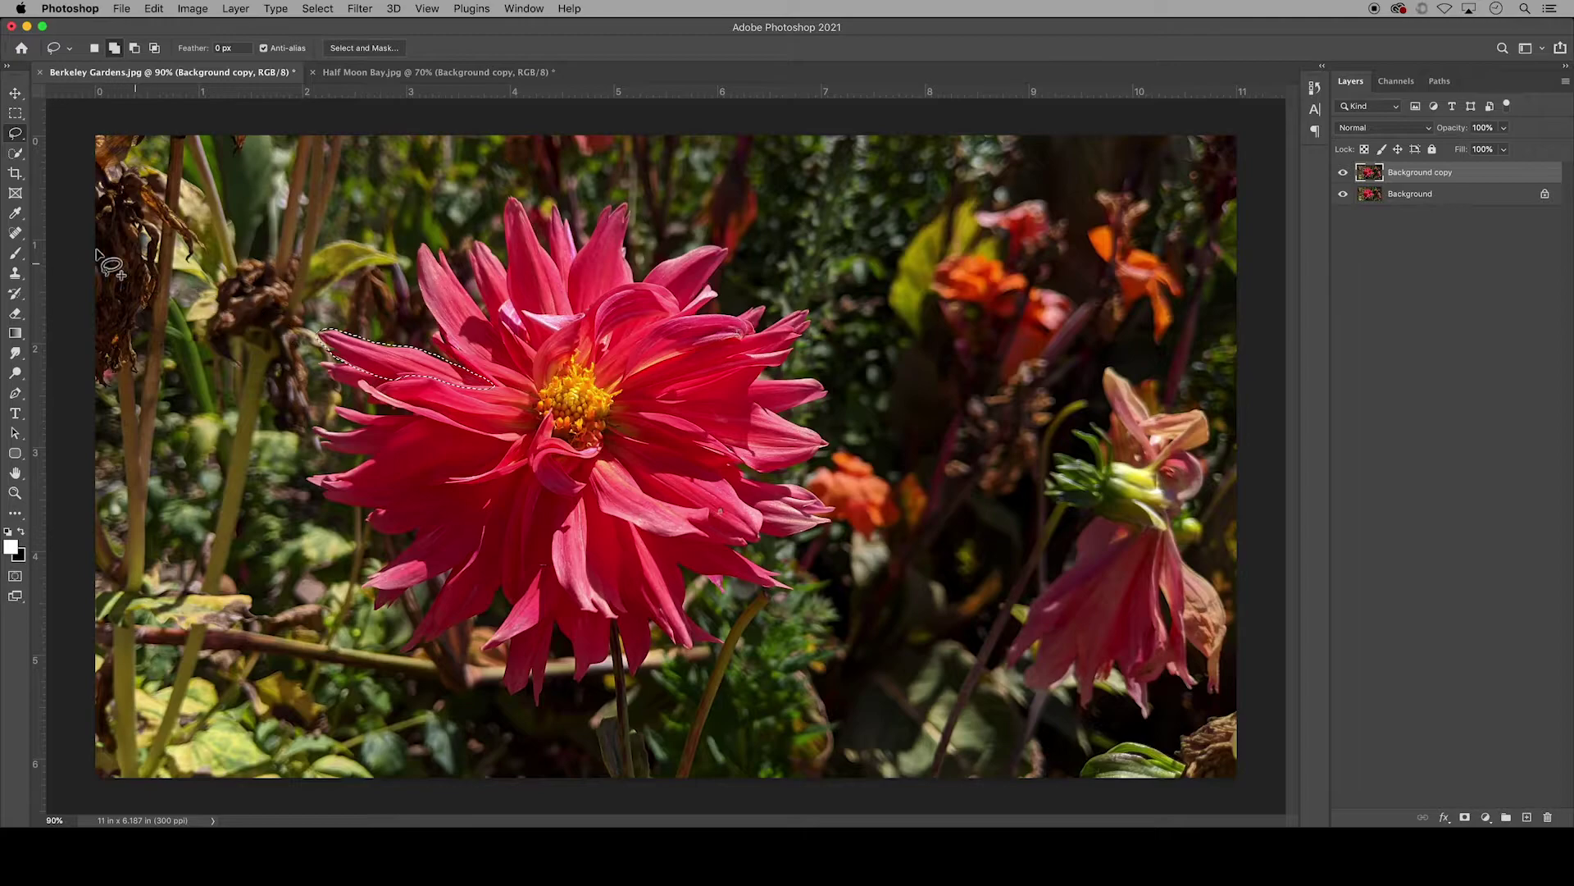
Use Content-Aware Move to shift the selected petal upward and rotate it clockwise towards the flower's centre, apply it and deselect.
left_click(19, 231)
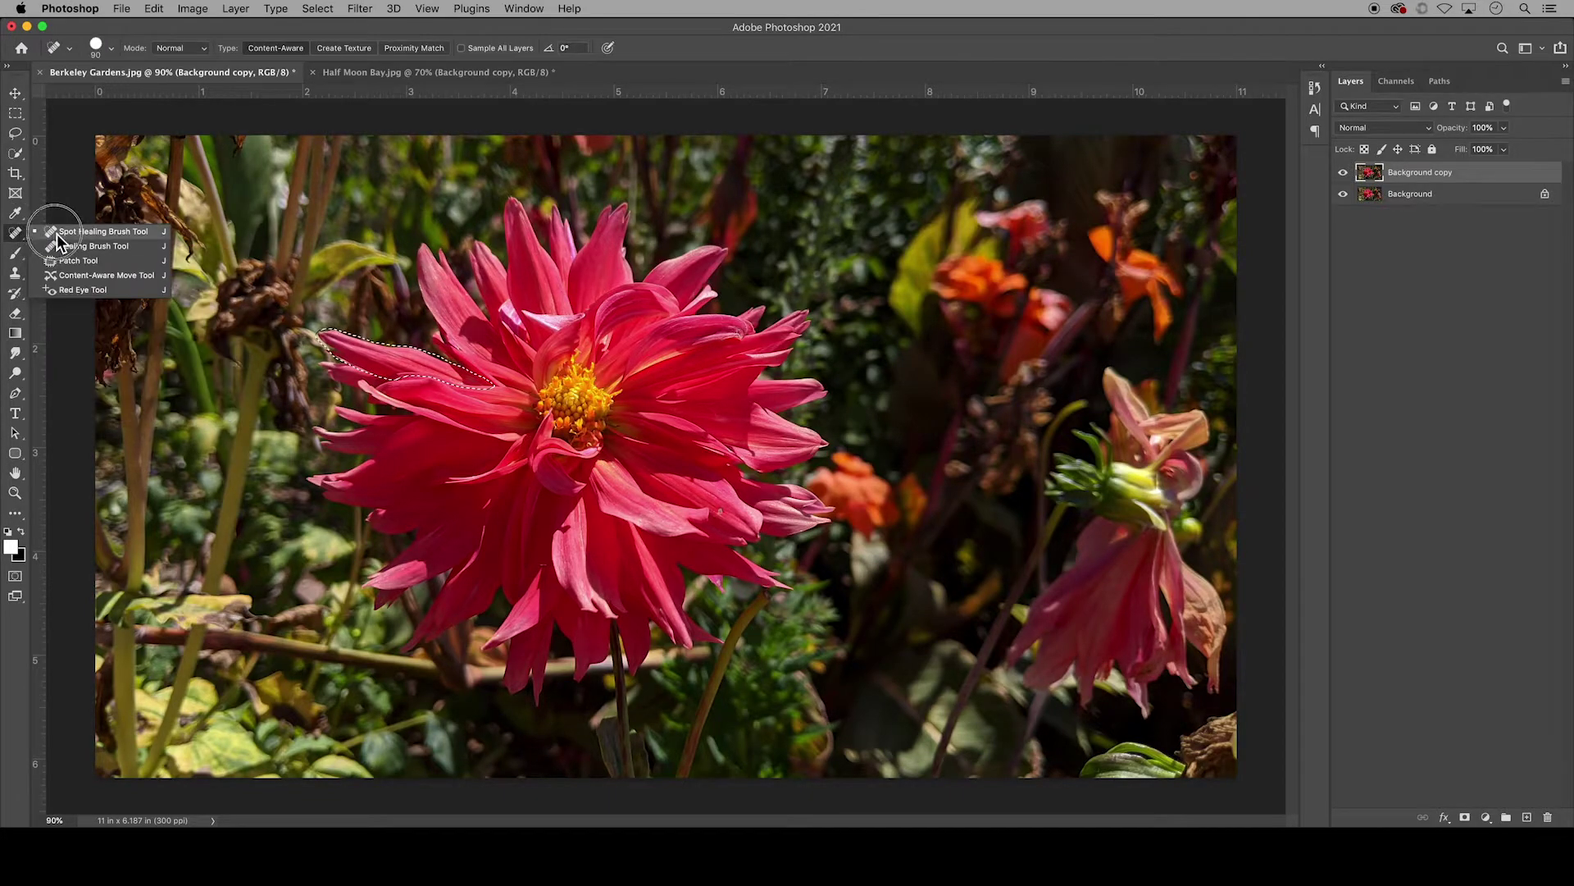
left_click(141, 286)
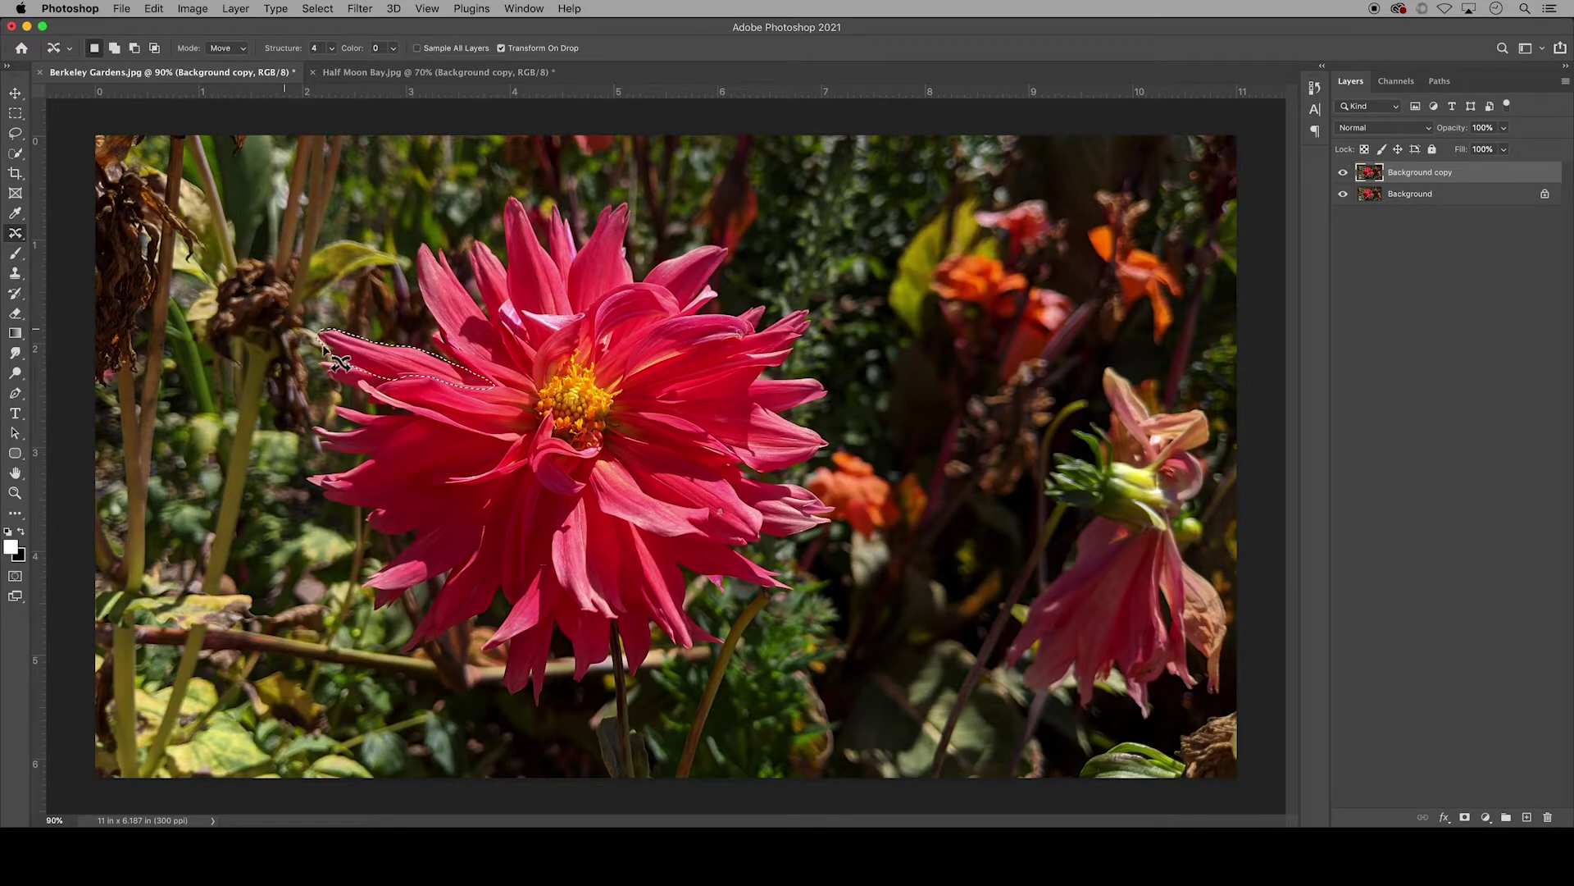
left_click(385, 362)
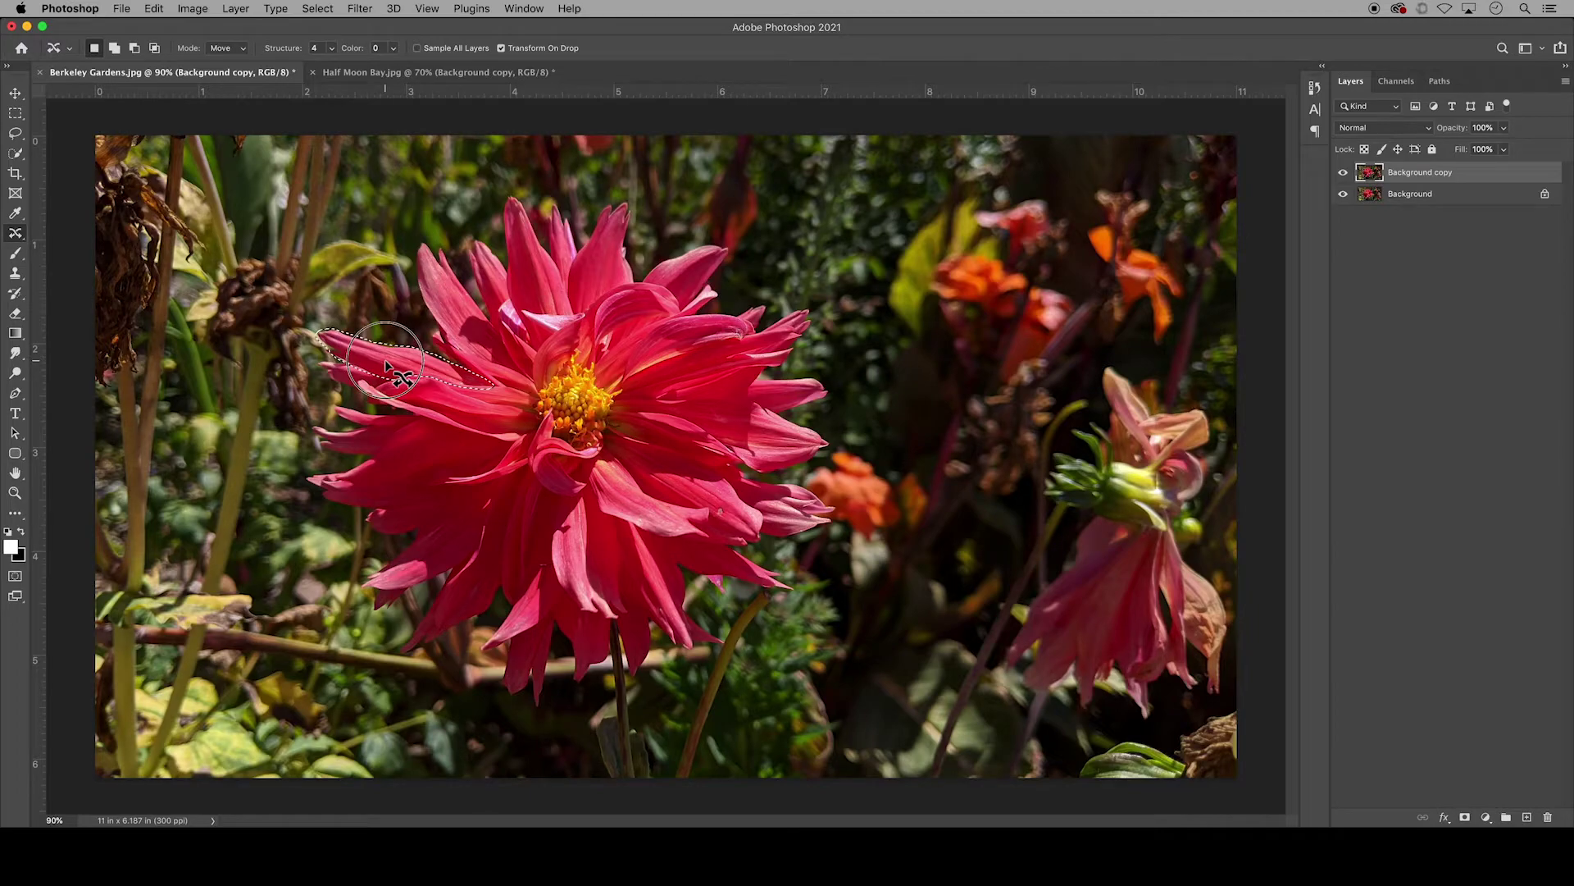
left_click_drag(386, 361, 400, 329)
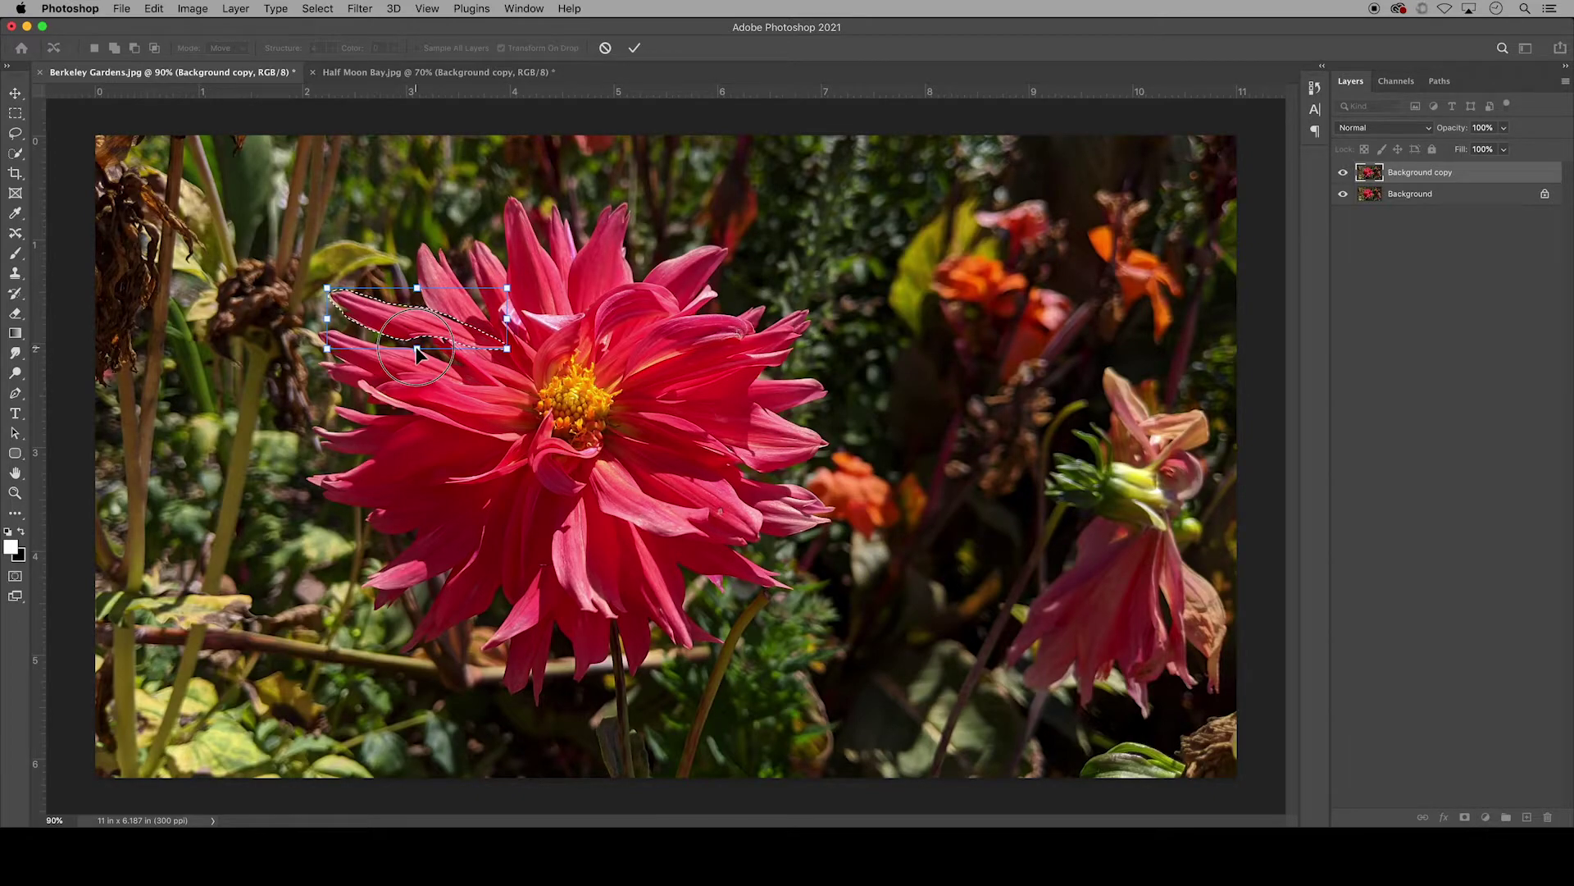
mouse_move(417, 352)
left_mouse_down()
mouse_move(517, 369)
mouse_move(543, 390)
mouse_move(519, 410)
left_mouse_up()
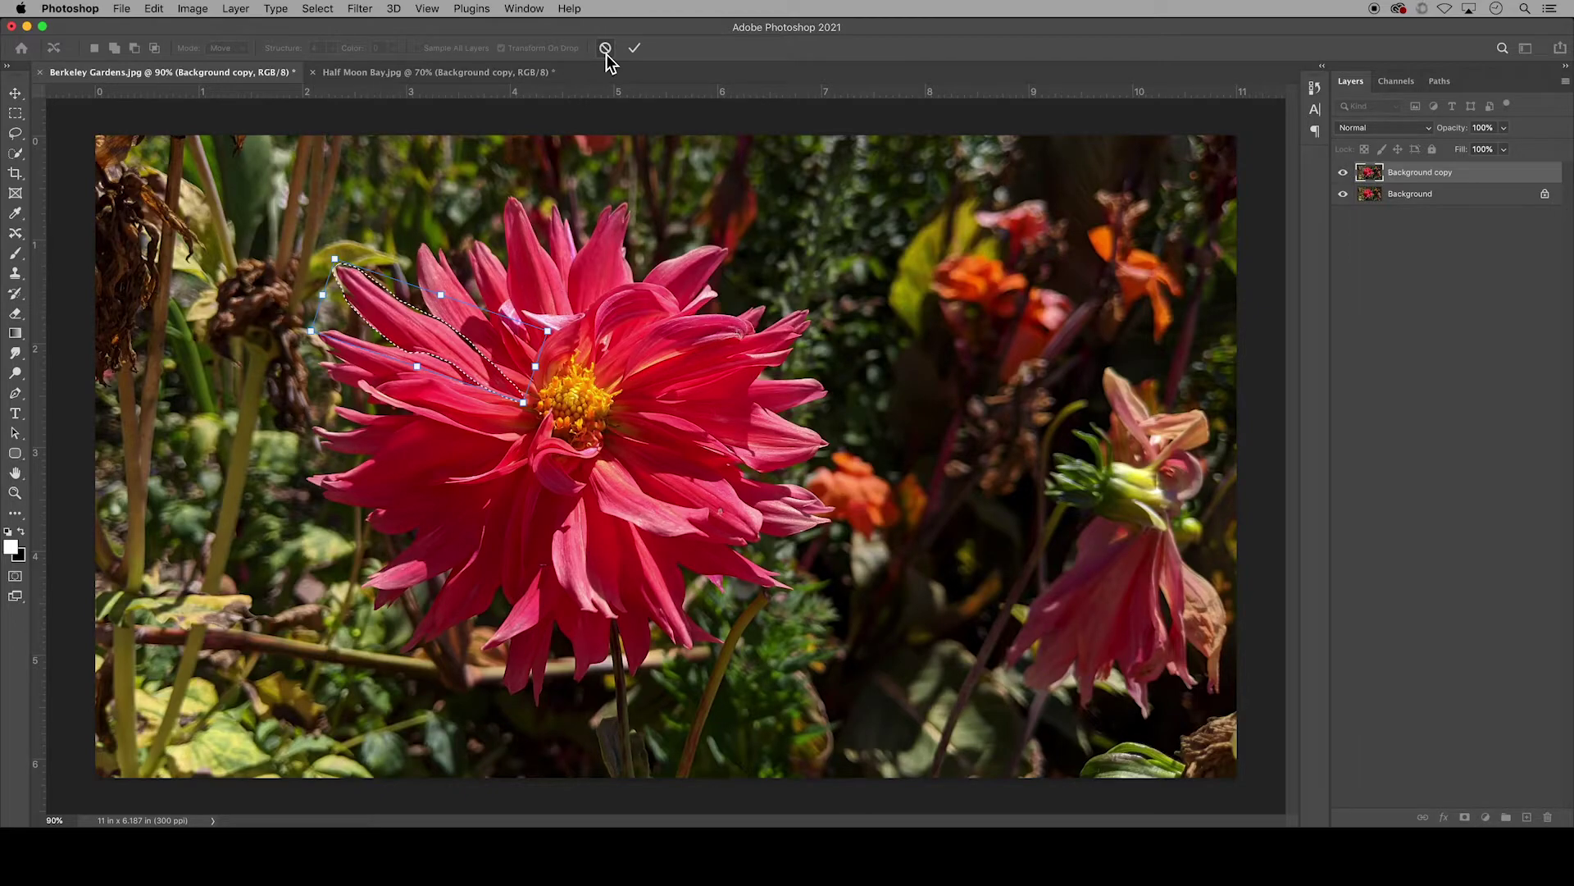
left_click(636, 48)
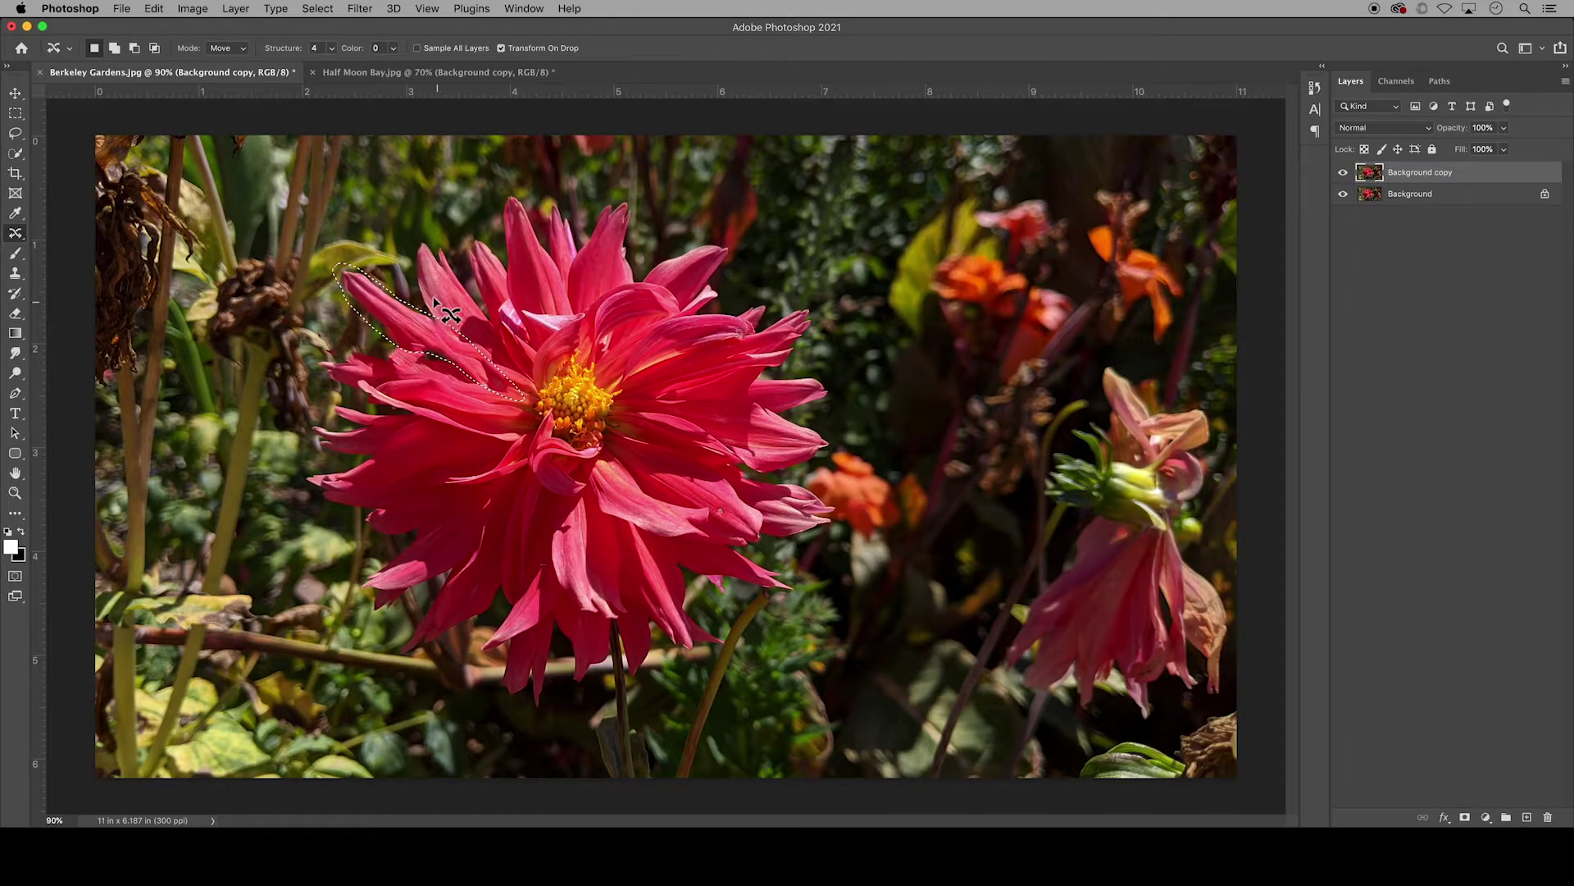
left_click(335, 9)
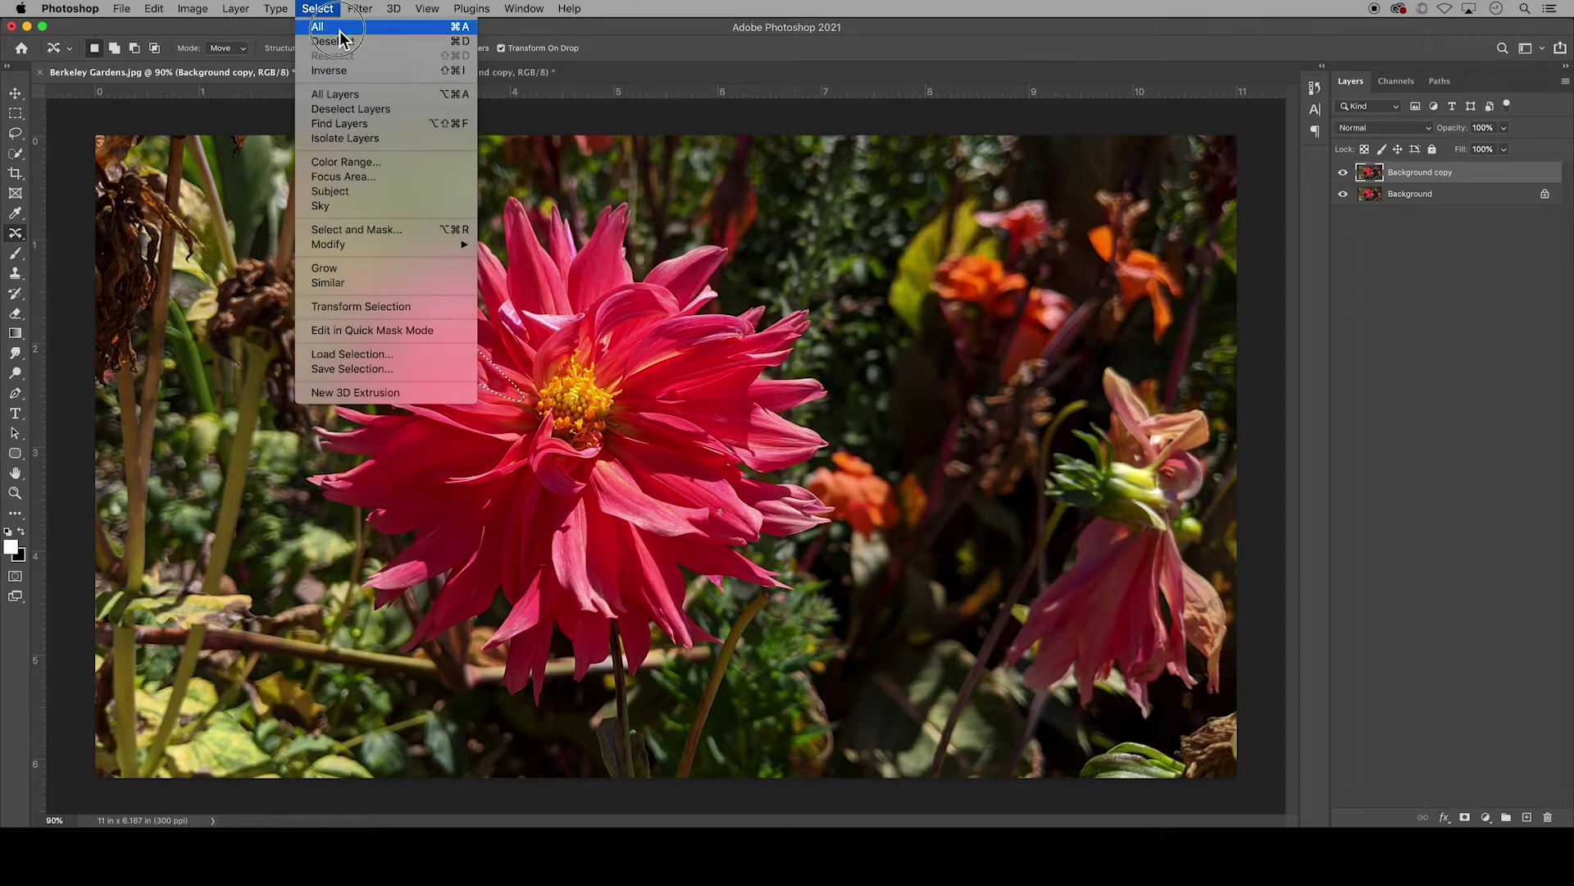
left_click(477, 42)
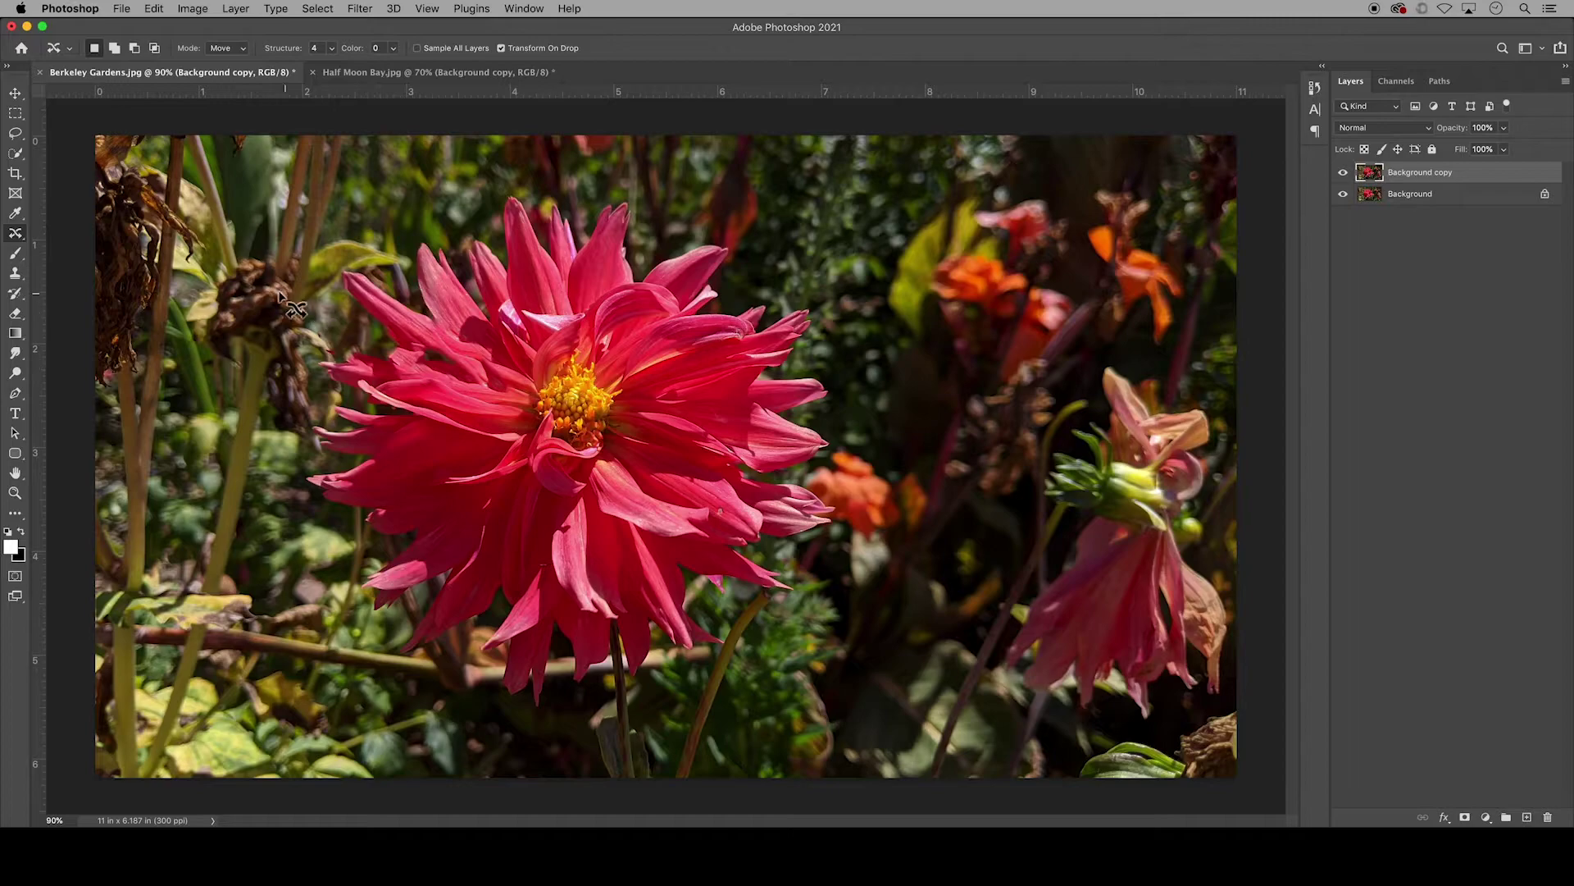
Retouch the petal area beside the moved petal with the content-aware Spot Healing Brush, and compare the layer copy with the original.
left_click(16, 235)
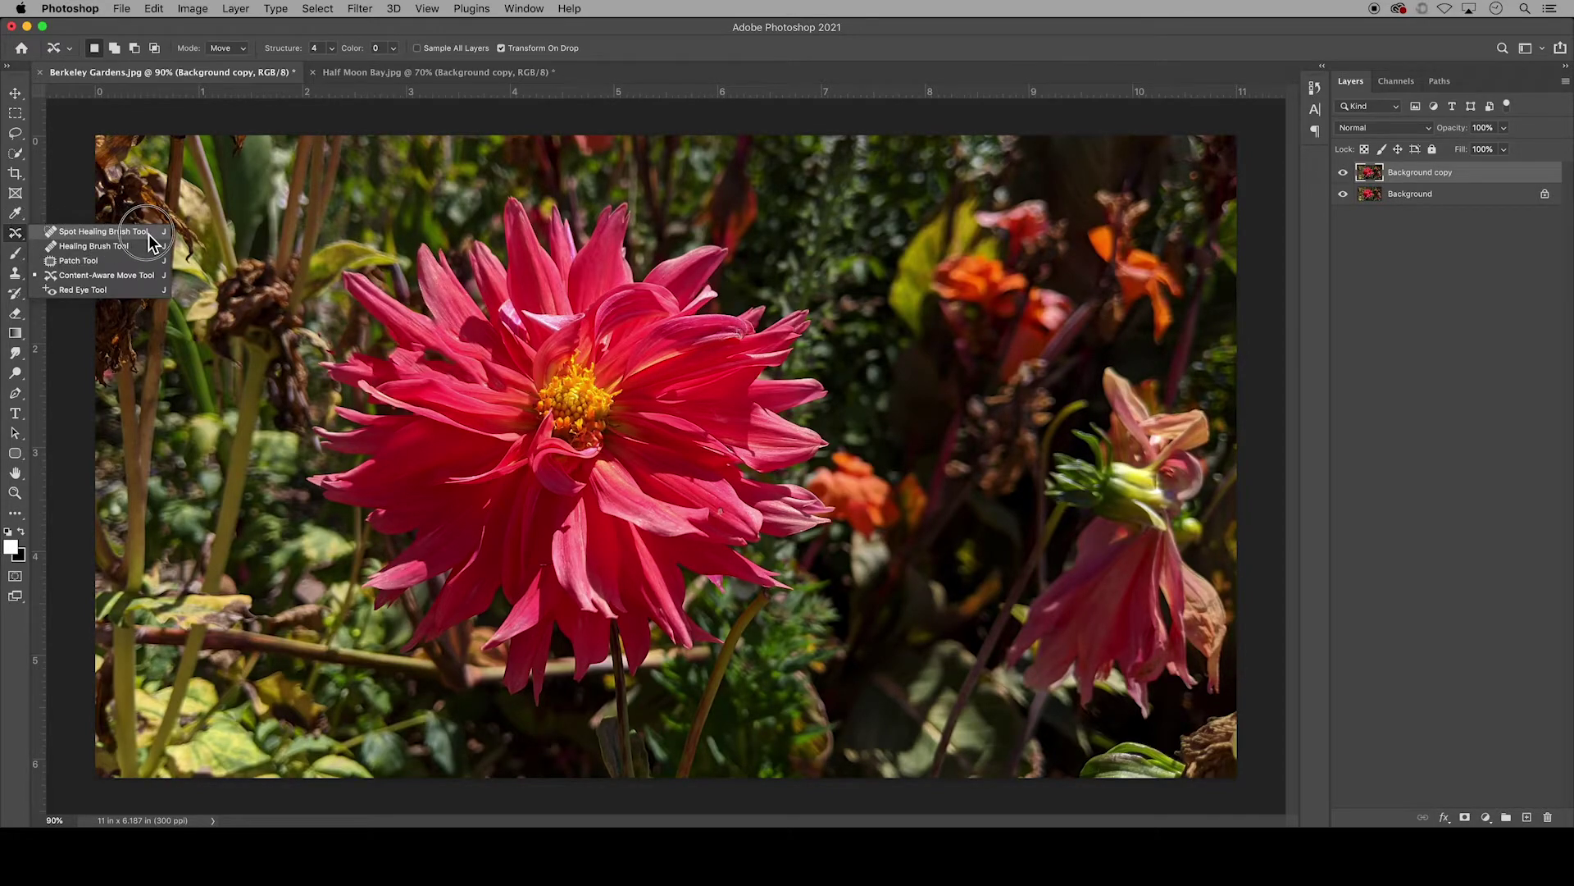
left_click(103, 231)
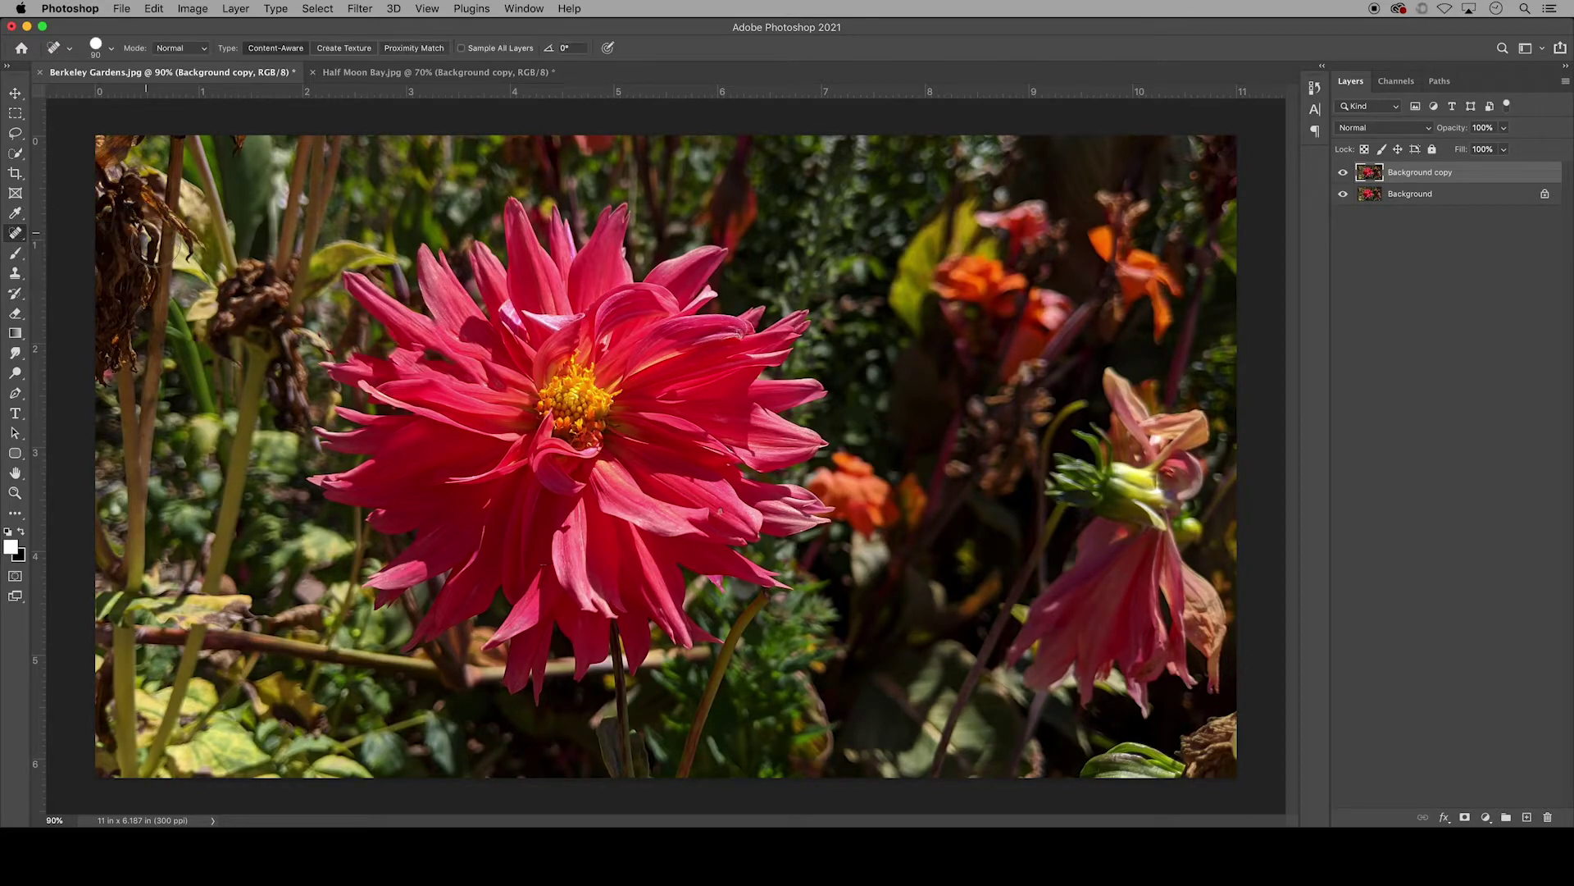
left_click(459, 377)
left_click(1344, 173)
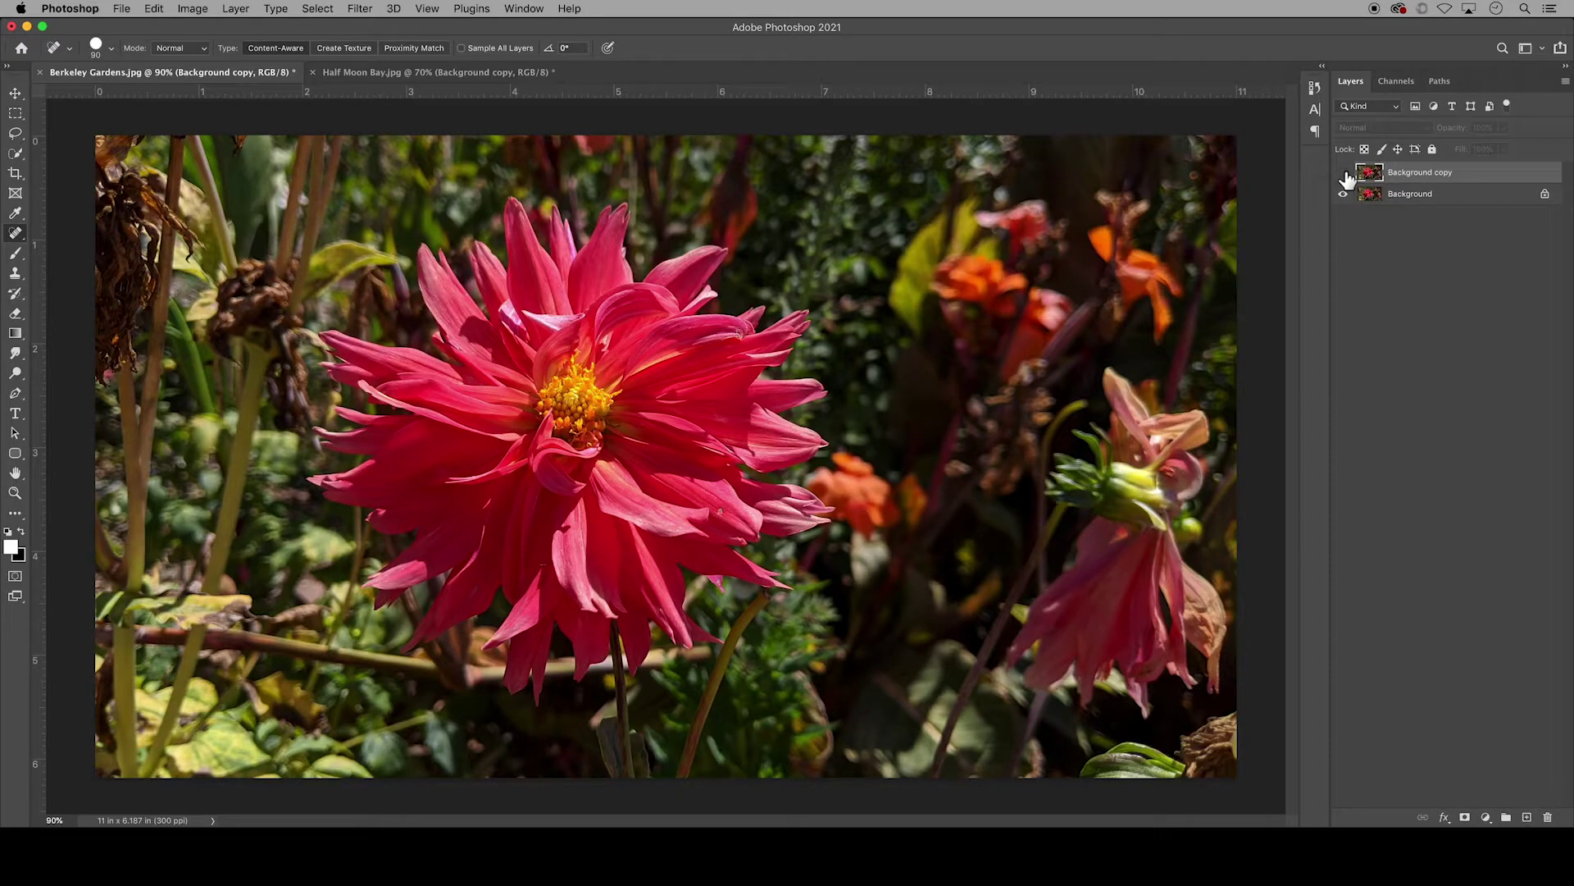
left_click(1345, 174)
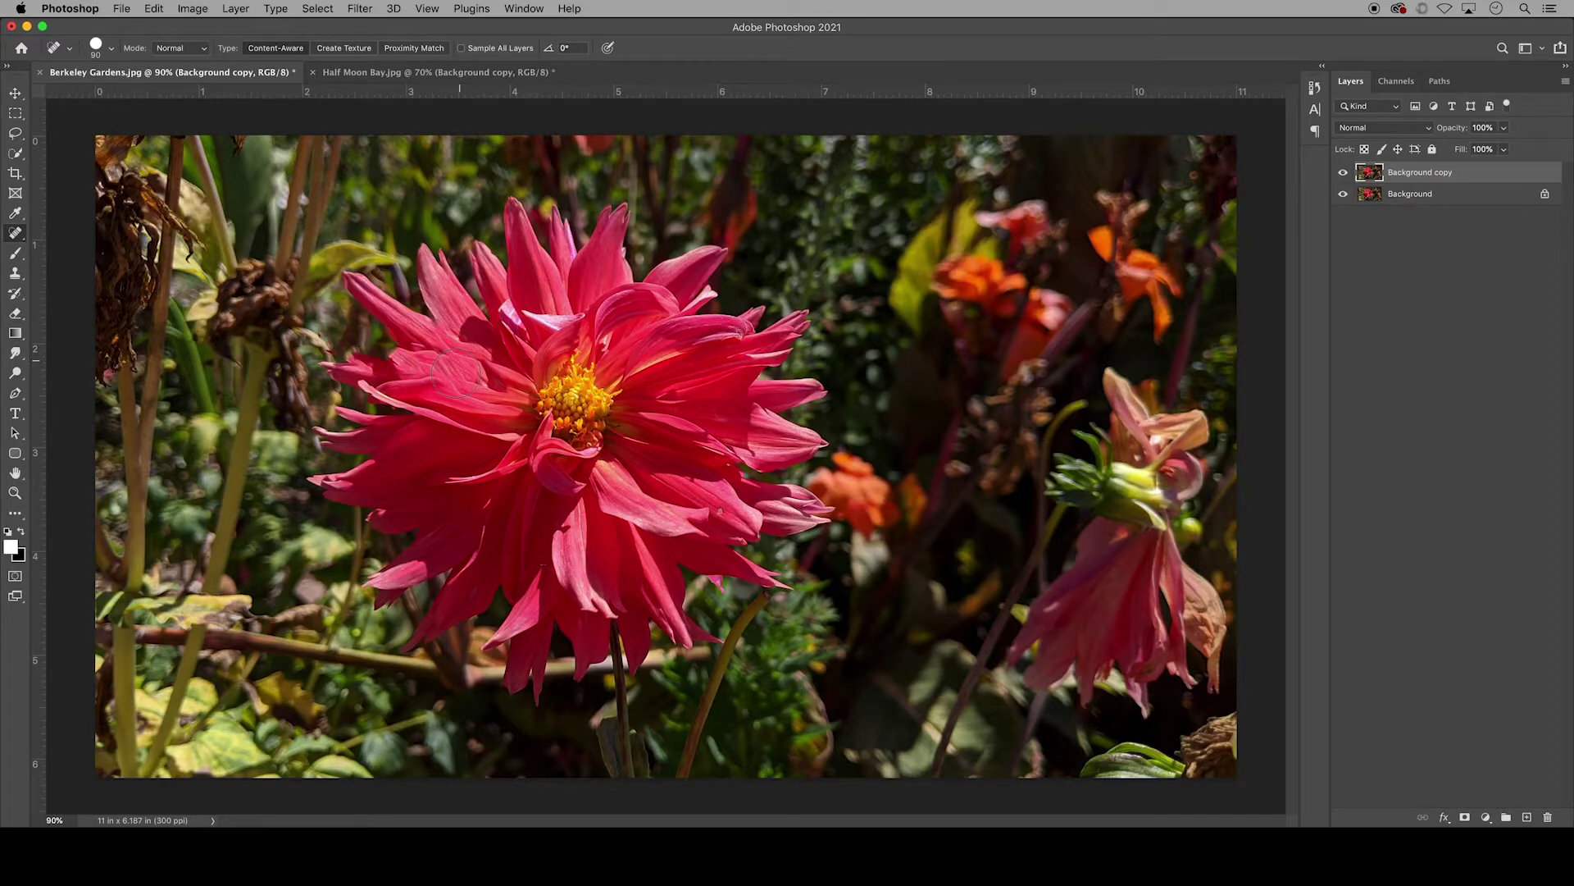
Touch up the inner end of the moved petal with the Clone Stamp, sampling from the petal just above.
left_click(16, 275)
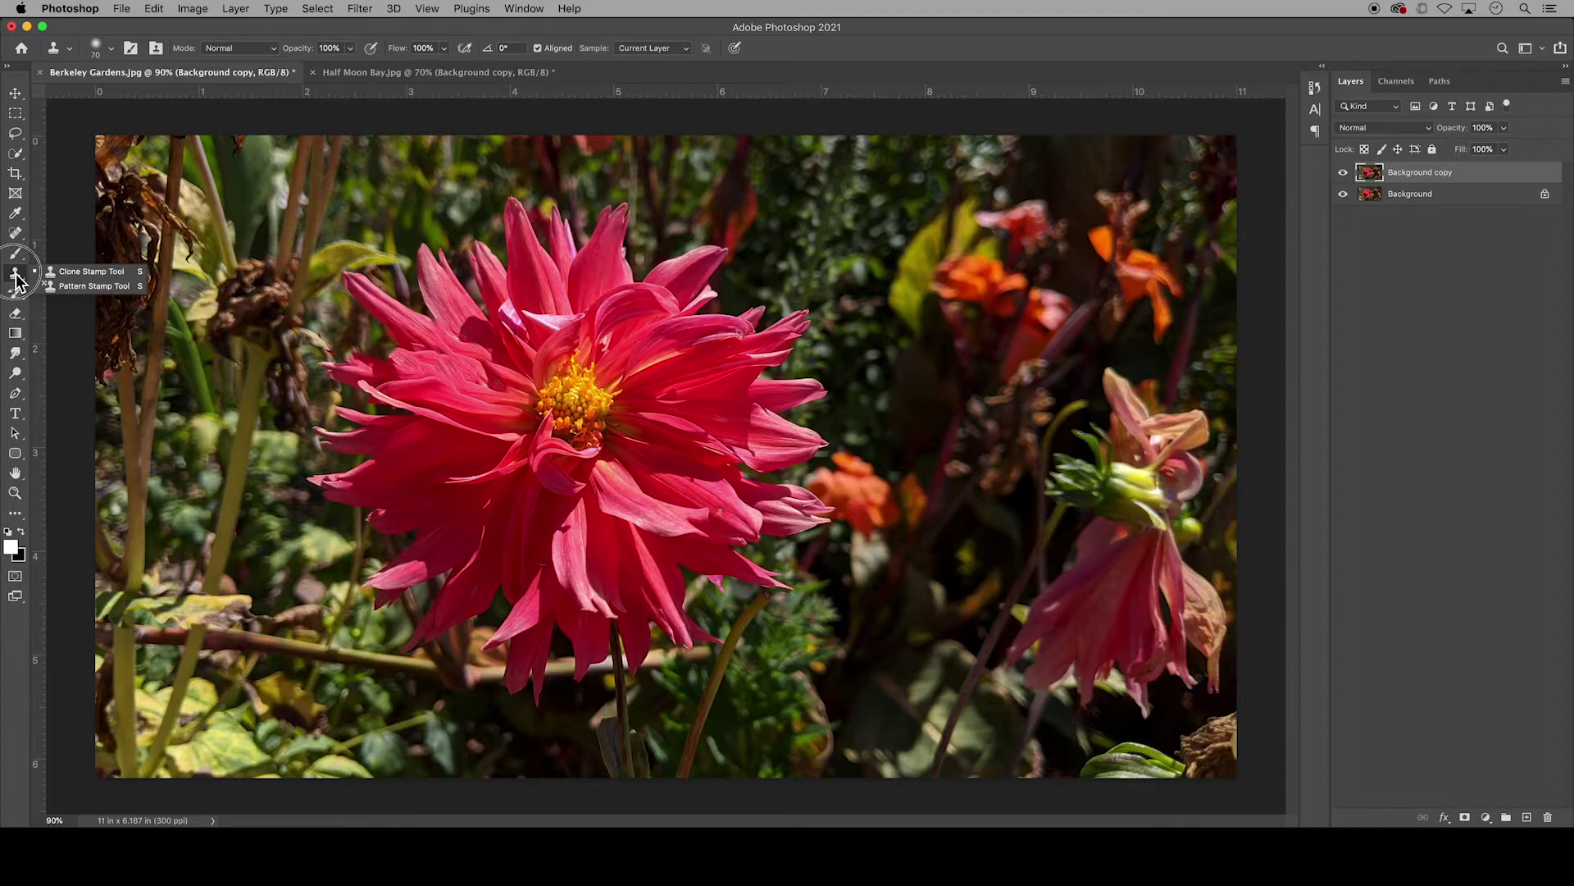
left_click(74, 272)
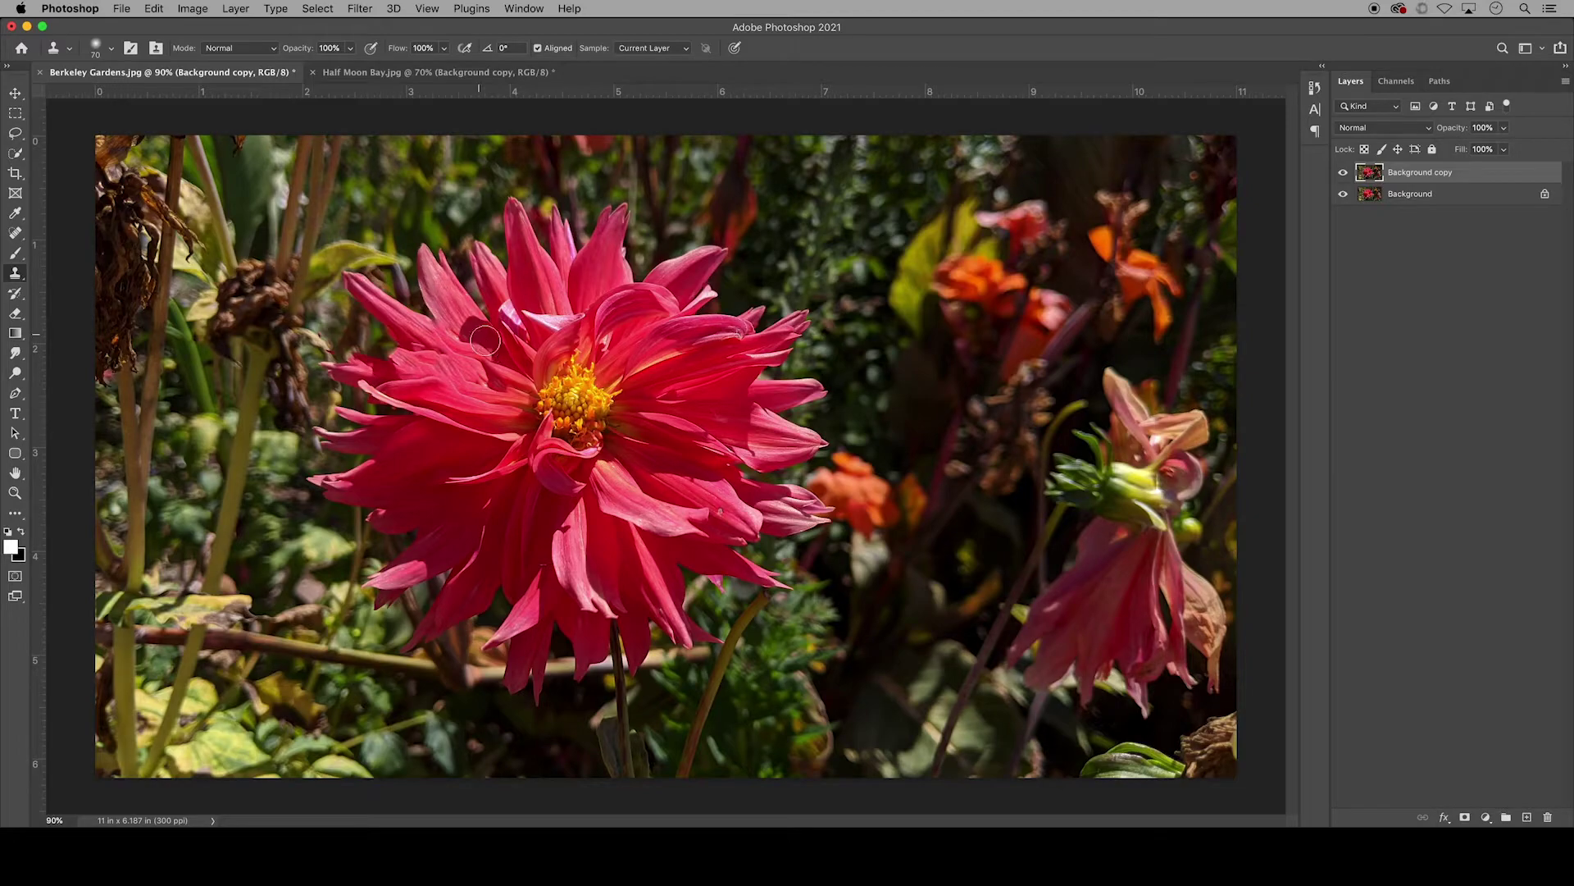
left_click(490, 337, "alt")
left_click_drag(488, 352, 491, 361)
Switch to Half Moon Bay.jpg and trace a Lasso selection around the leftmost wooden post and its shadow.
left_click(442, 75)
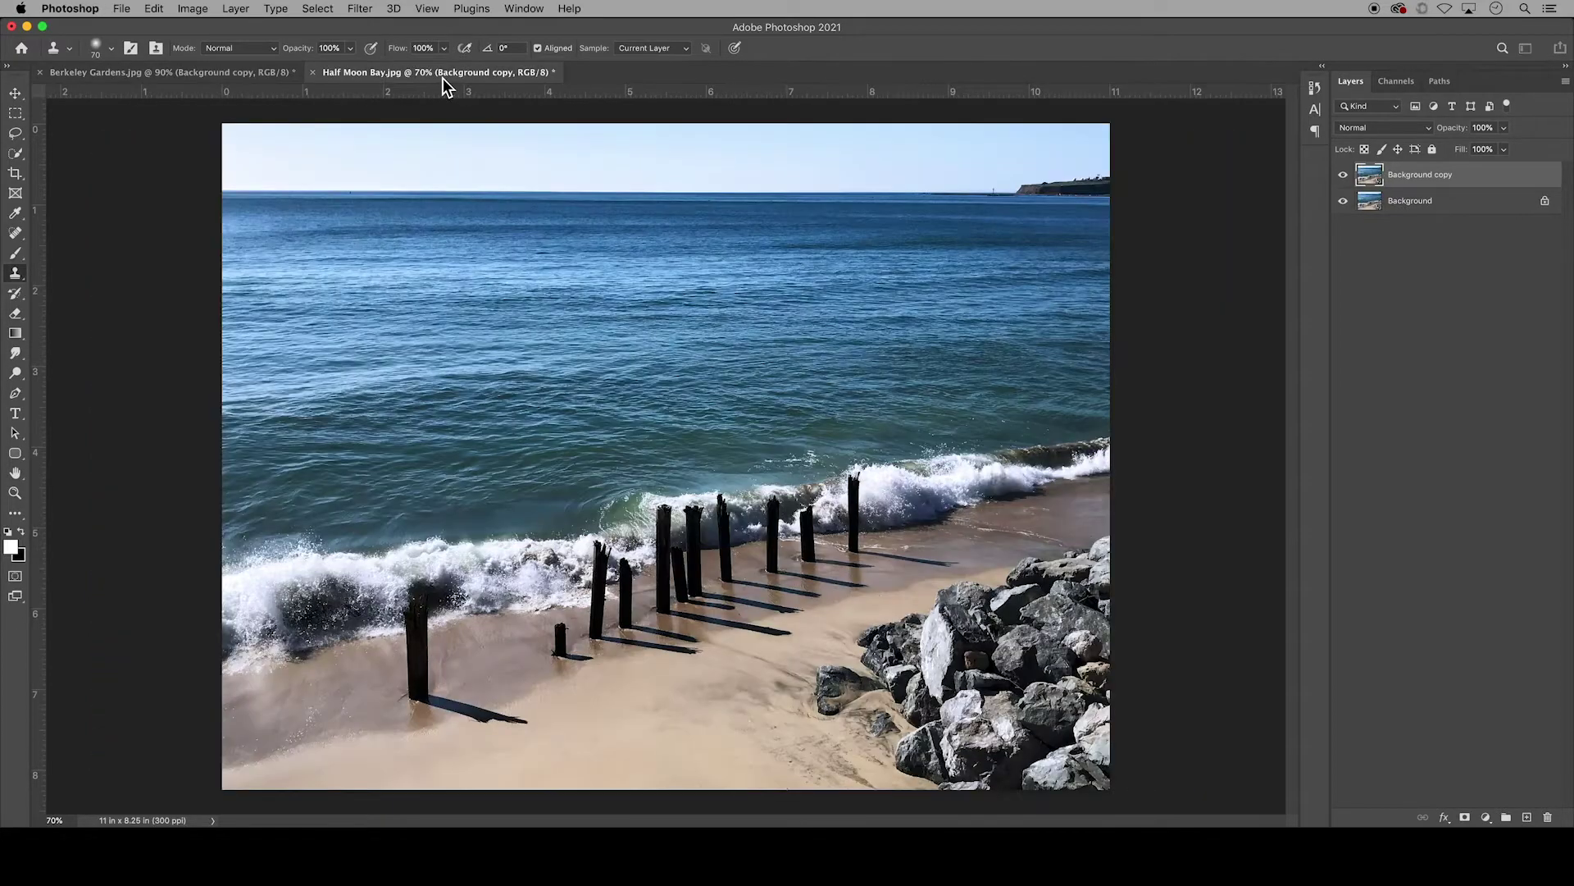
key("l")
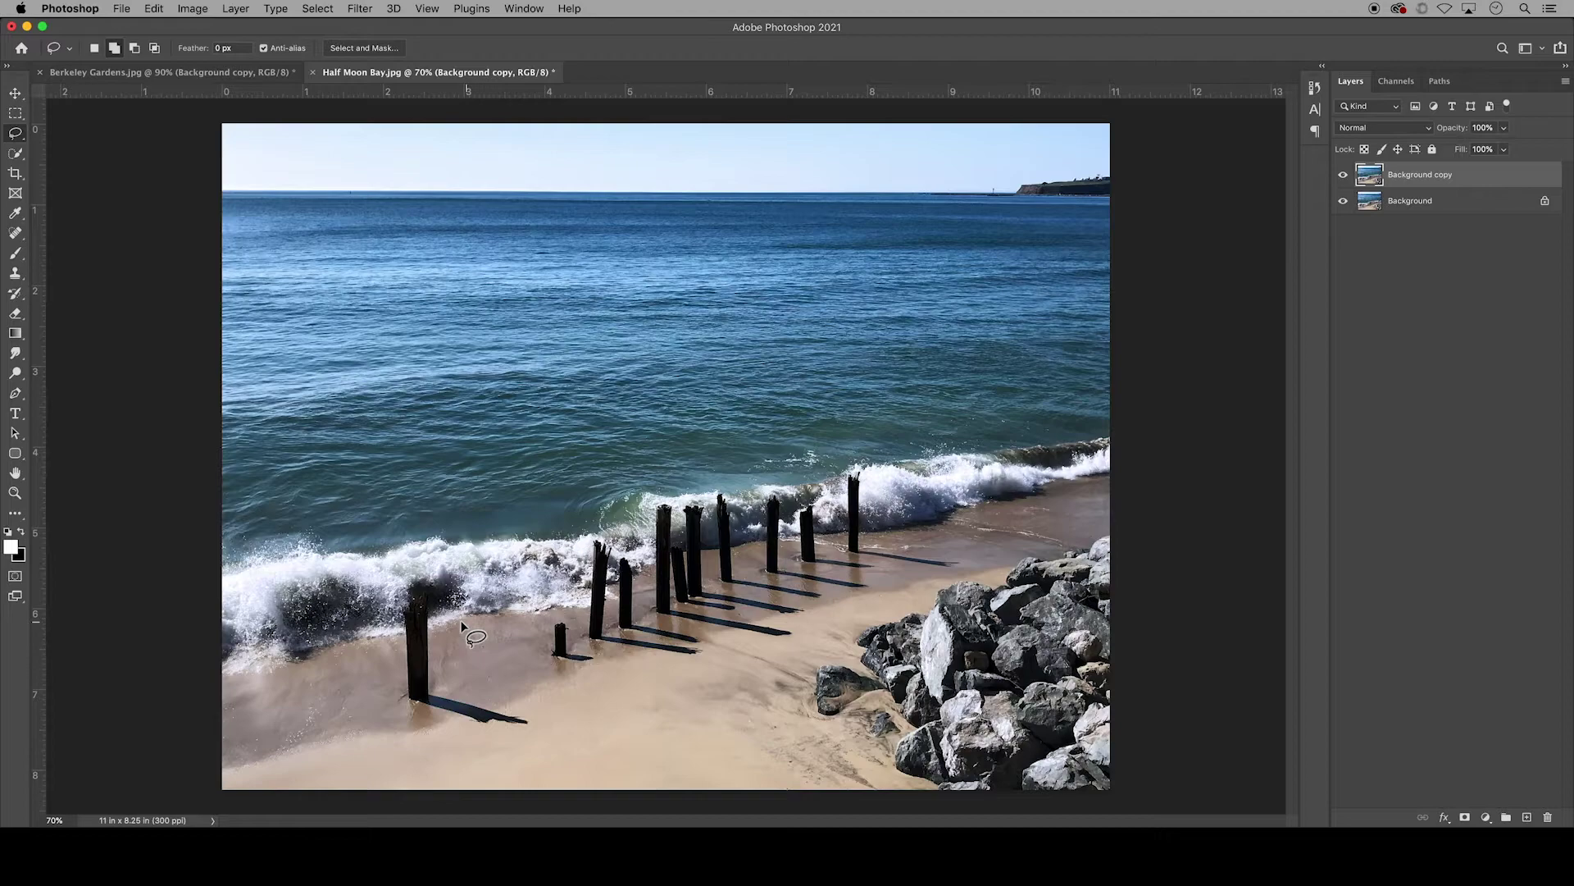
key("s")
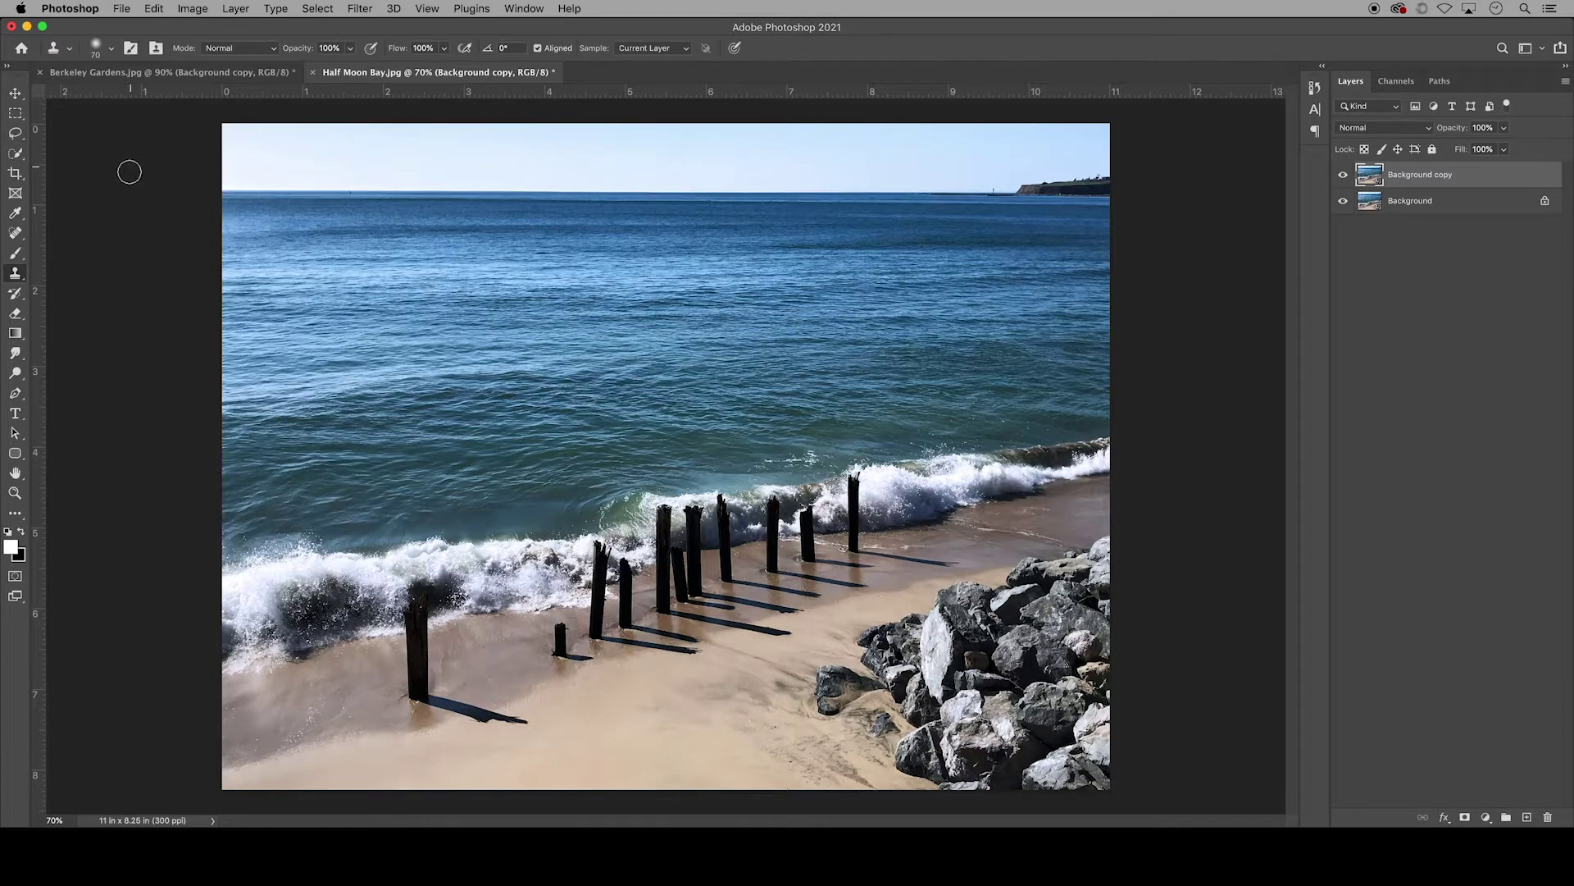
left_click(20, 135)
left_click(103, 134)
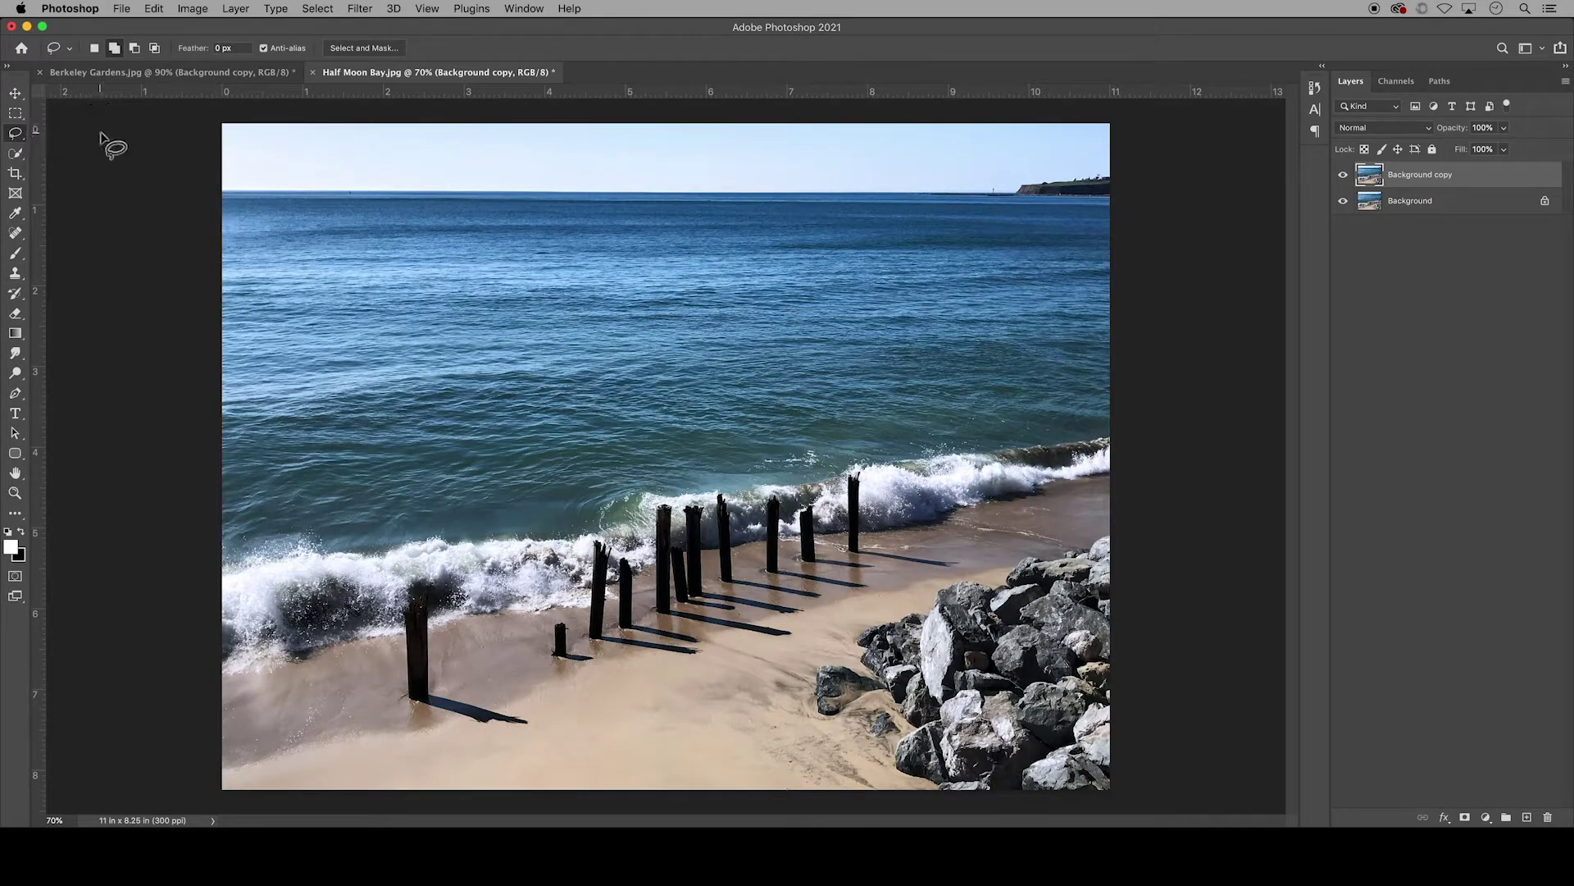
mouse_move(426, 592)
left_mouse_down()
mouse_move(405, 613)
mouse_move(410, 701)
mouse_move(531, 720)
mouse_move(439, 693)
mouse_move(427, 592)
left_mouse_up()
Tighten the selection to the post and its shadow by subtracting the surrounding sand with a slightly larger Quick Selection brush.
left_click(16, 153)
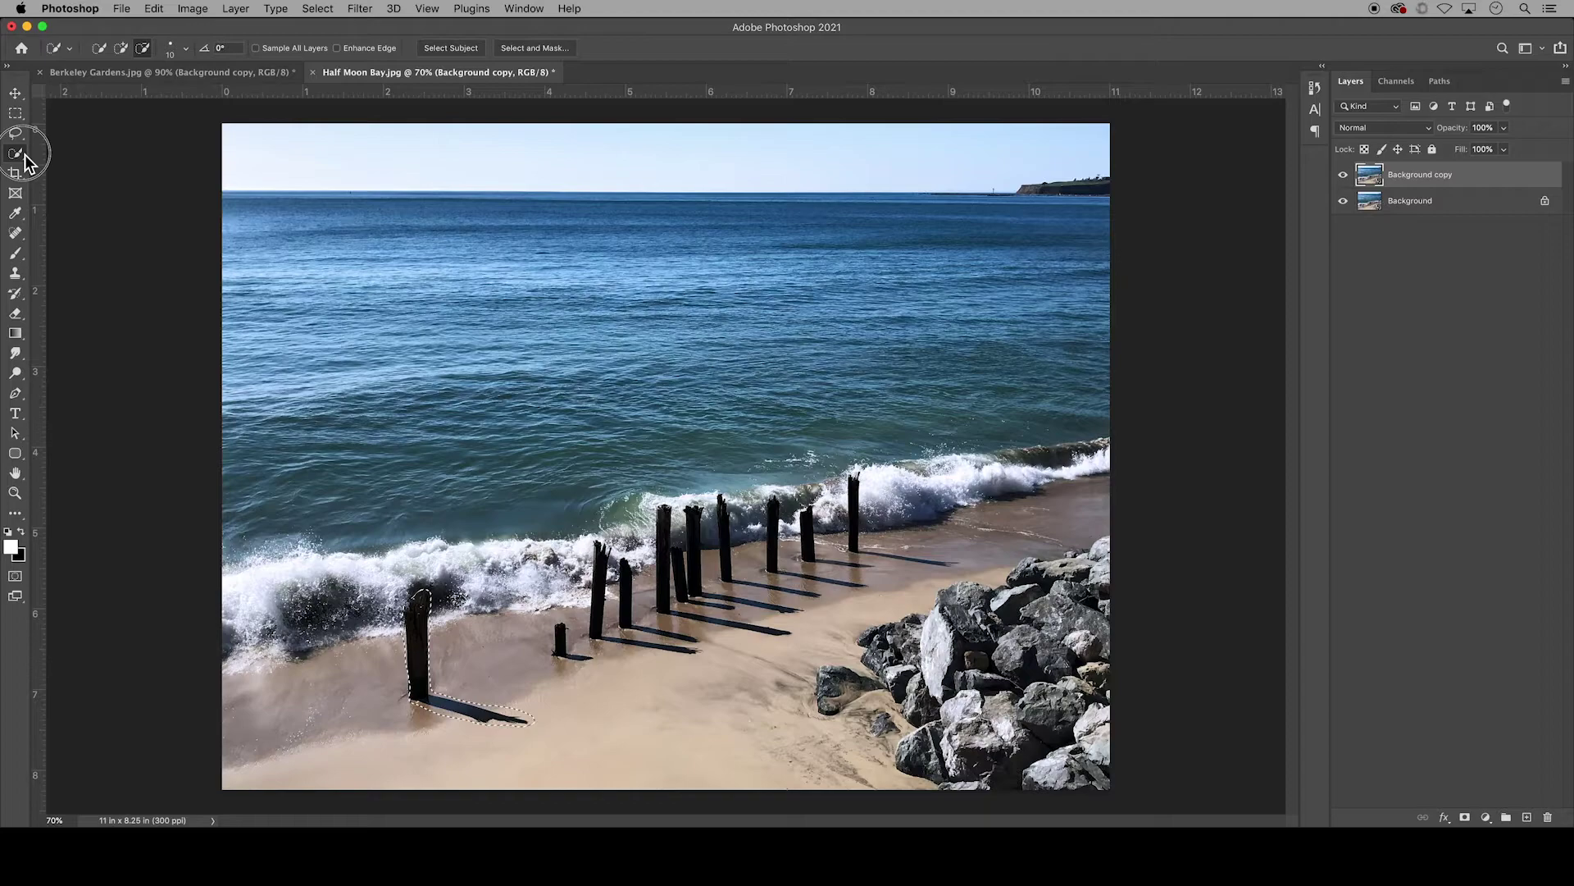
right_click(26, 157)
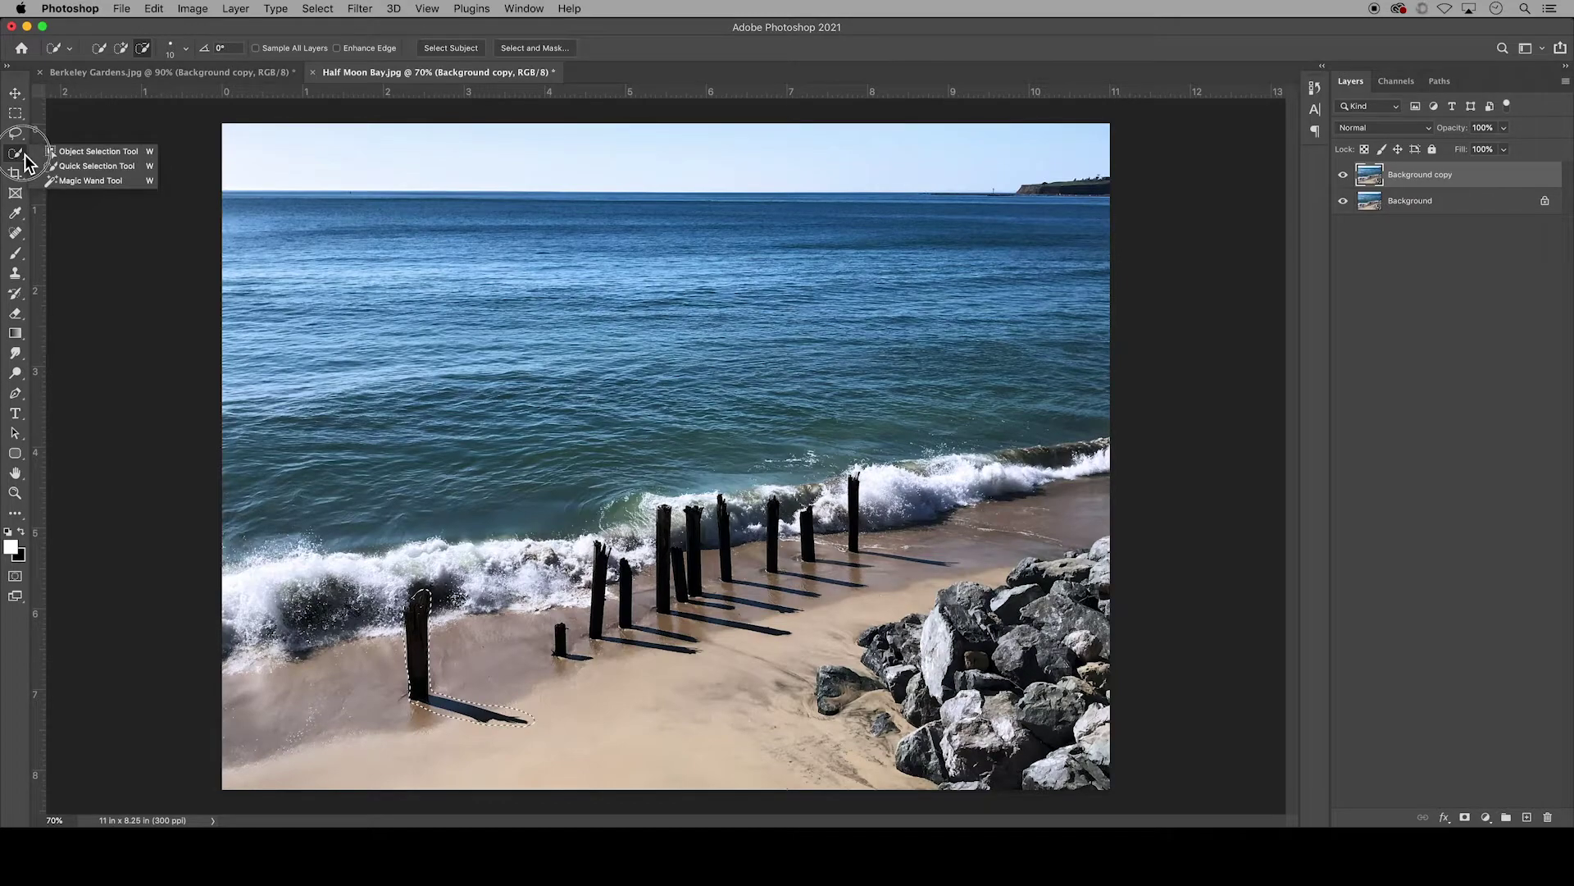
left_click(123, 168)
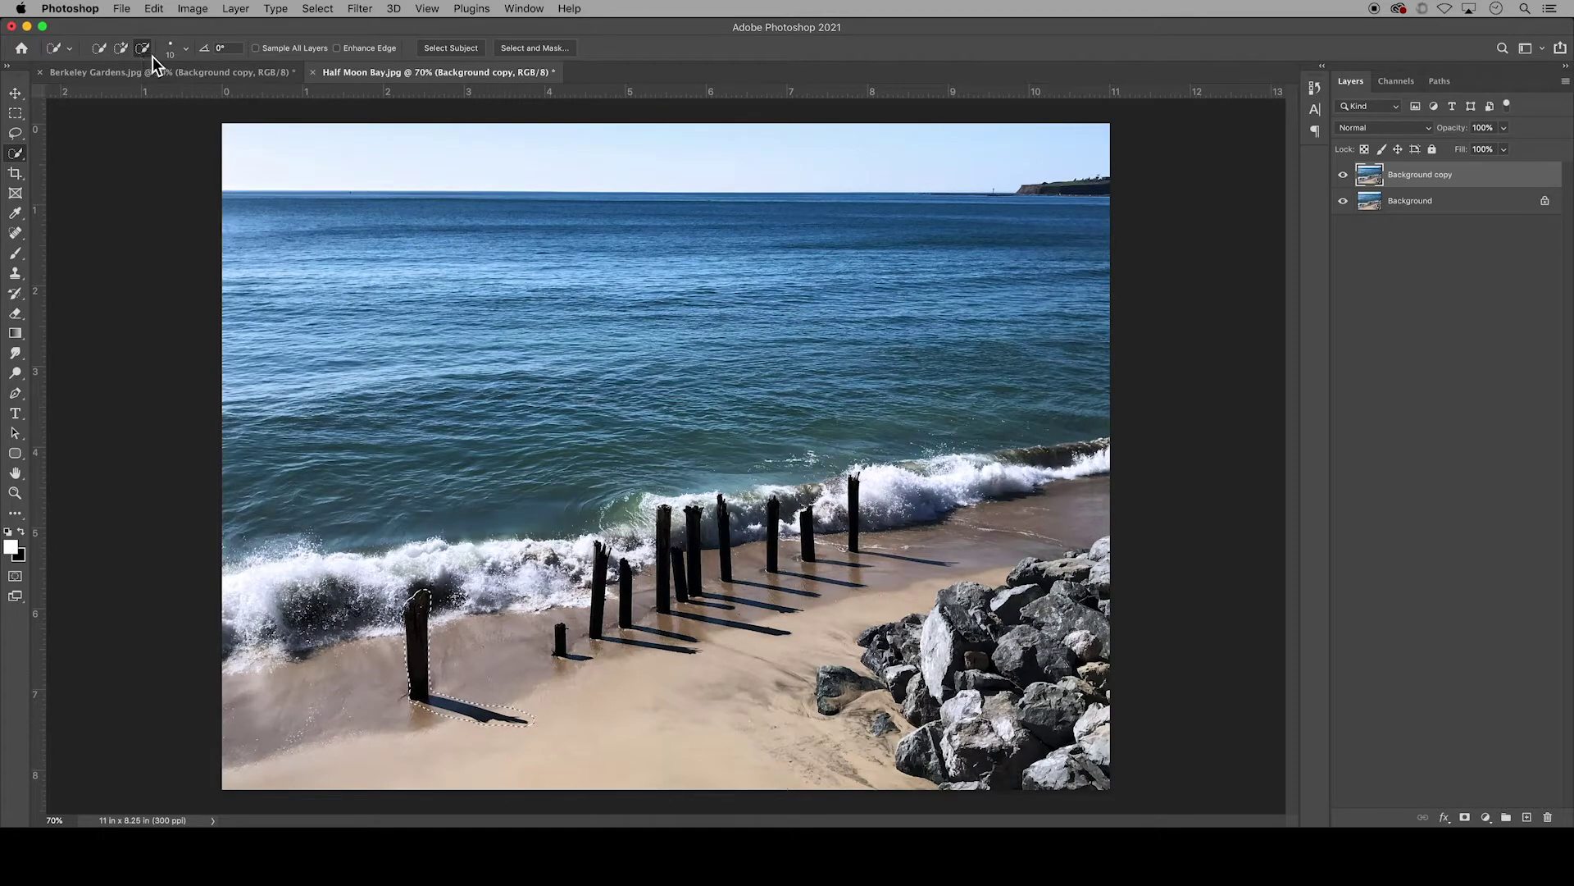
left_click(188, 52)
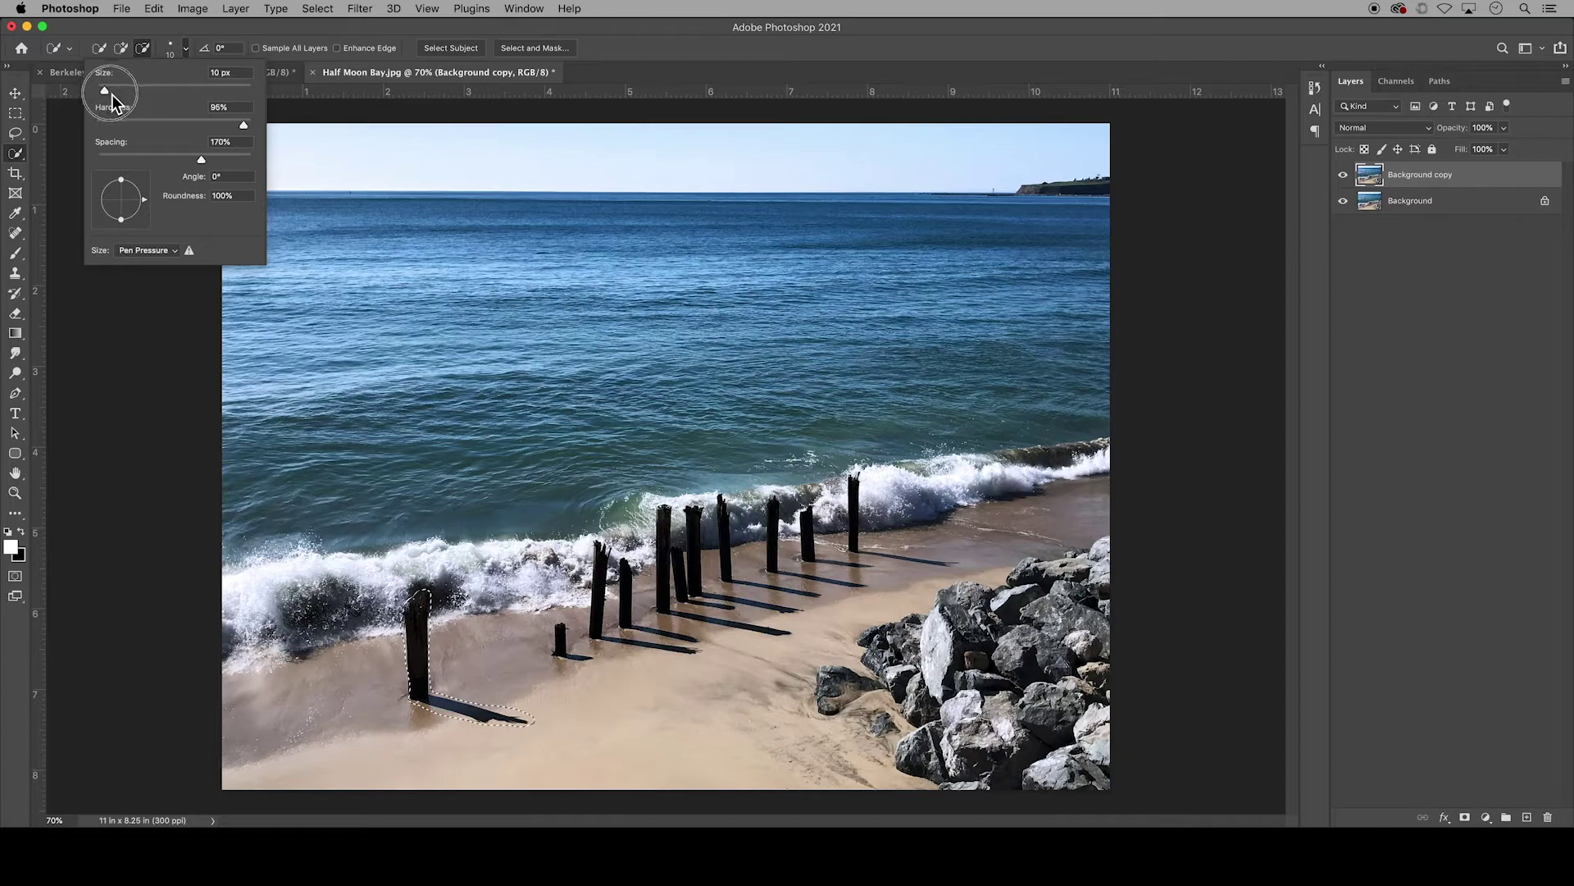
left_click_drag(107, 92, 114, 94)
mouse_move(408, 709)
left_mouse_down()
mouse_move(537, 725)
mouse_move(485, 702)
left_mouse_up()
left_click_drag(401, 673, 399, 620)
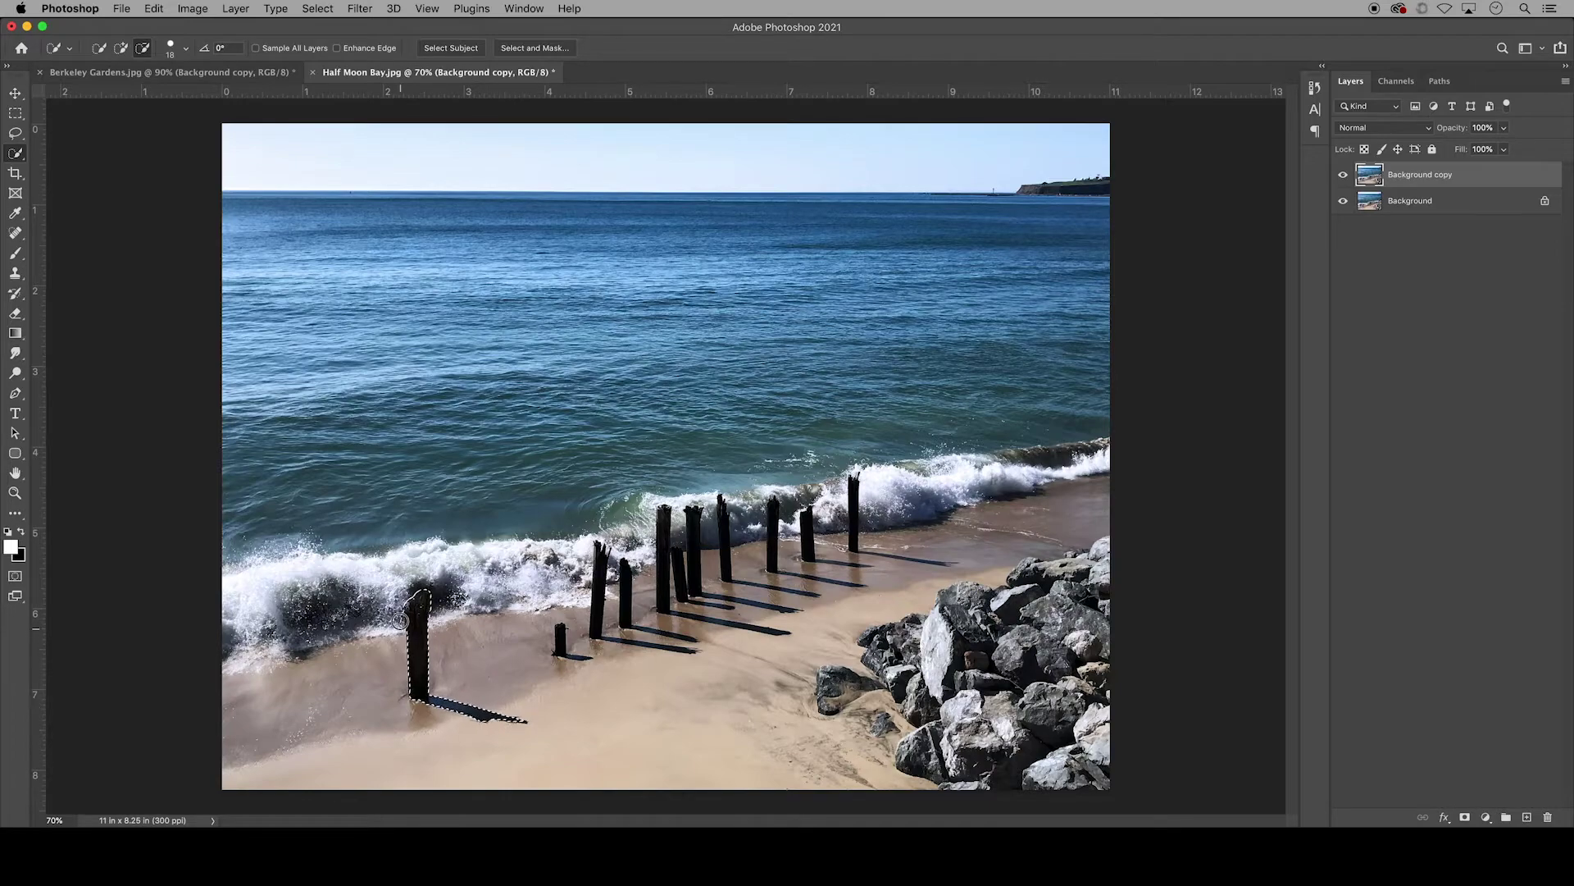
key("bracketright")
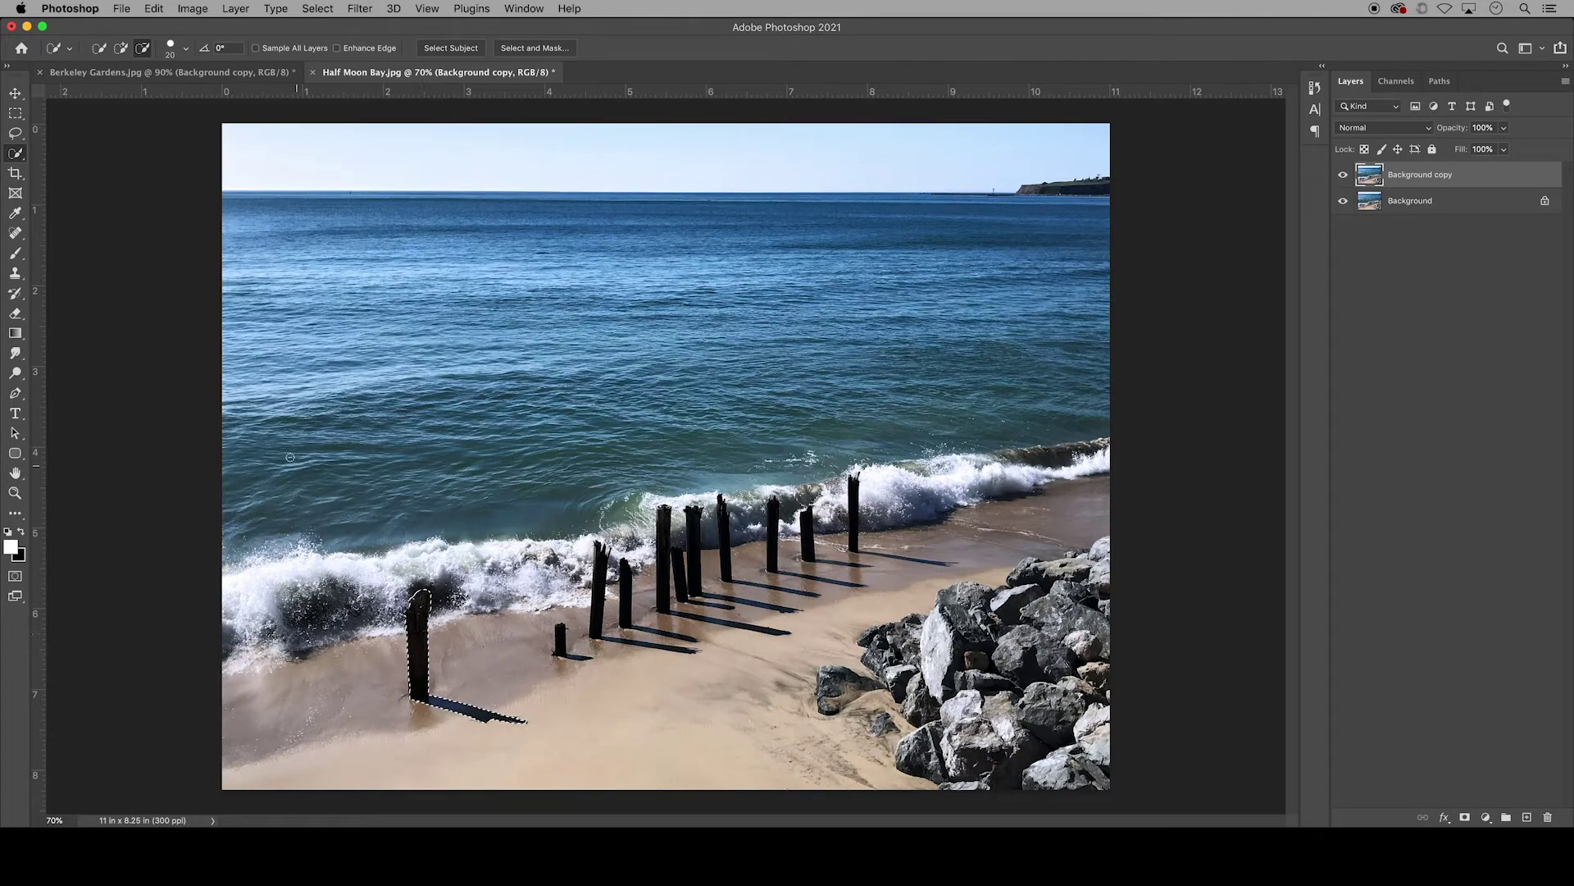
Try to move the selected post and shadow right, next to the short post, with Content-Aware Move, and undo it.
left_click(18, 234)
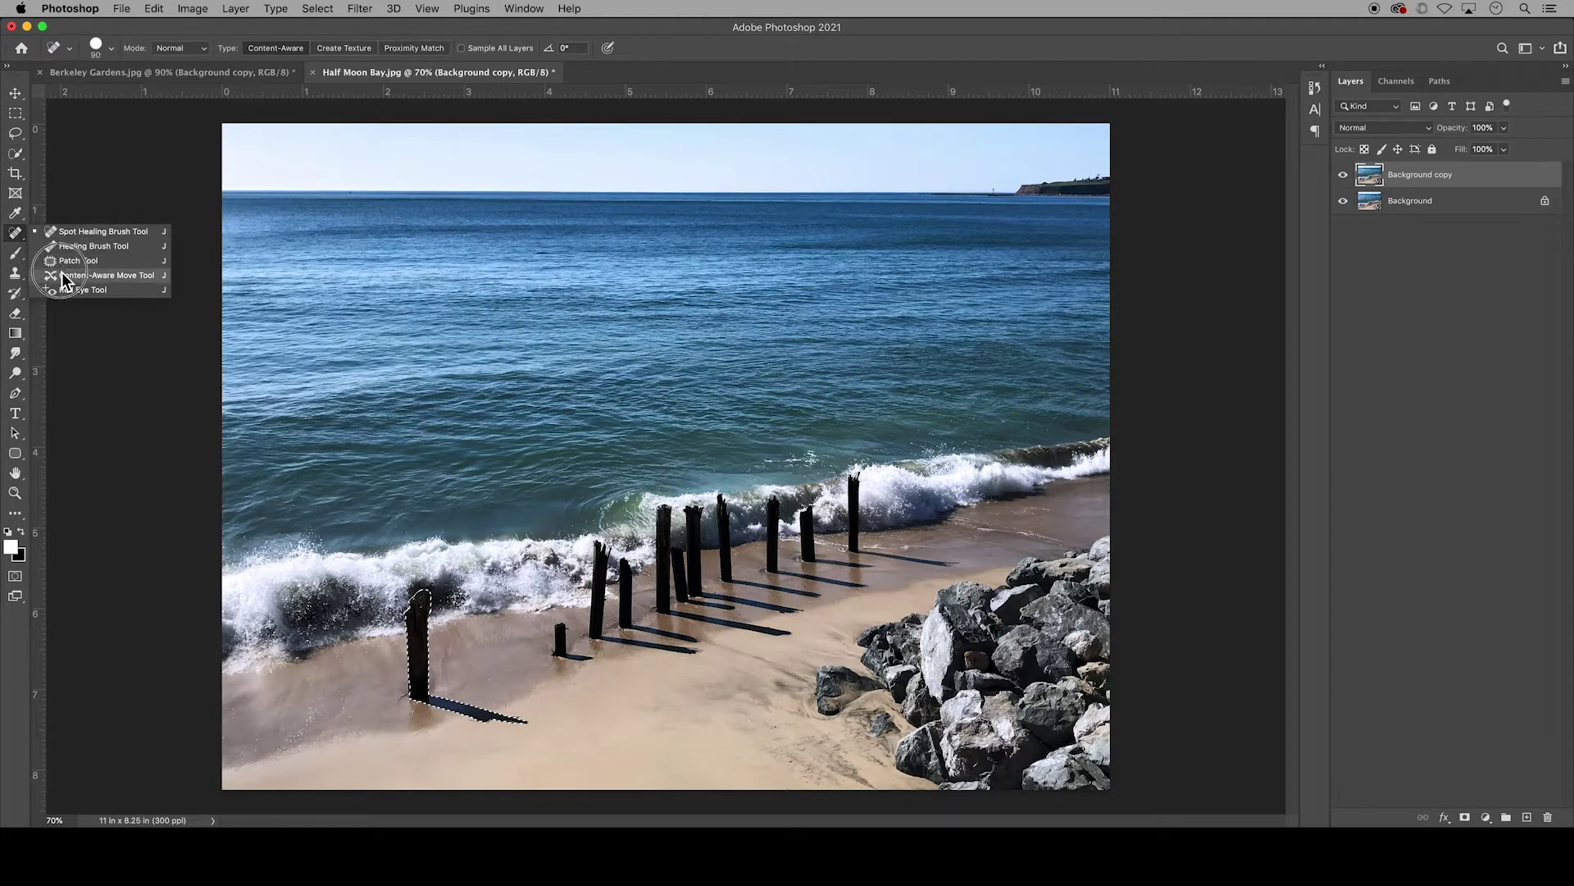
left_click(132, 279)
left_click_drag(427, 661, 528, 637)
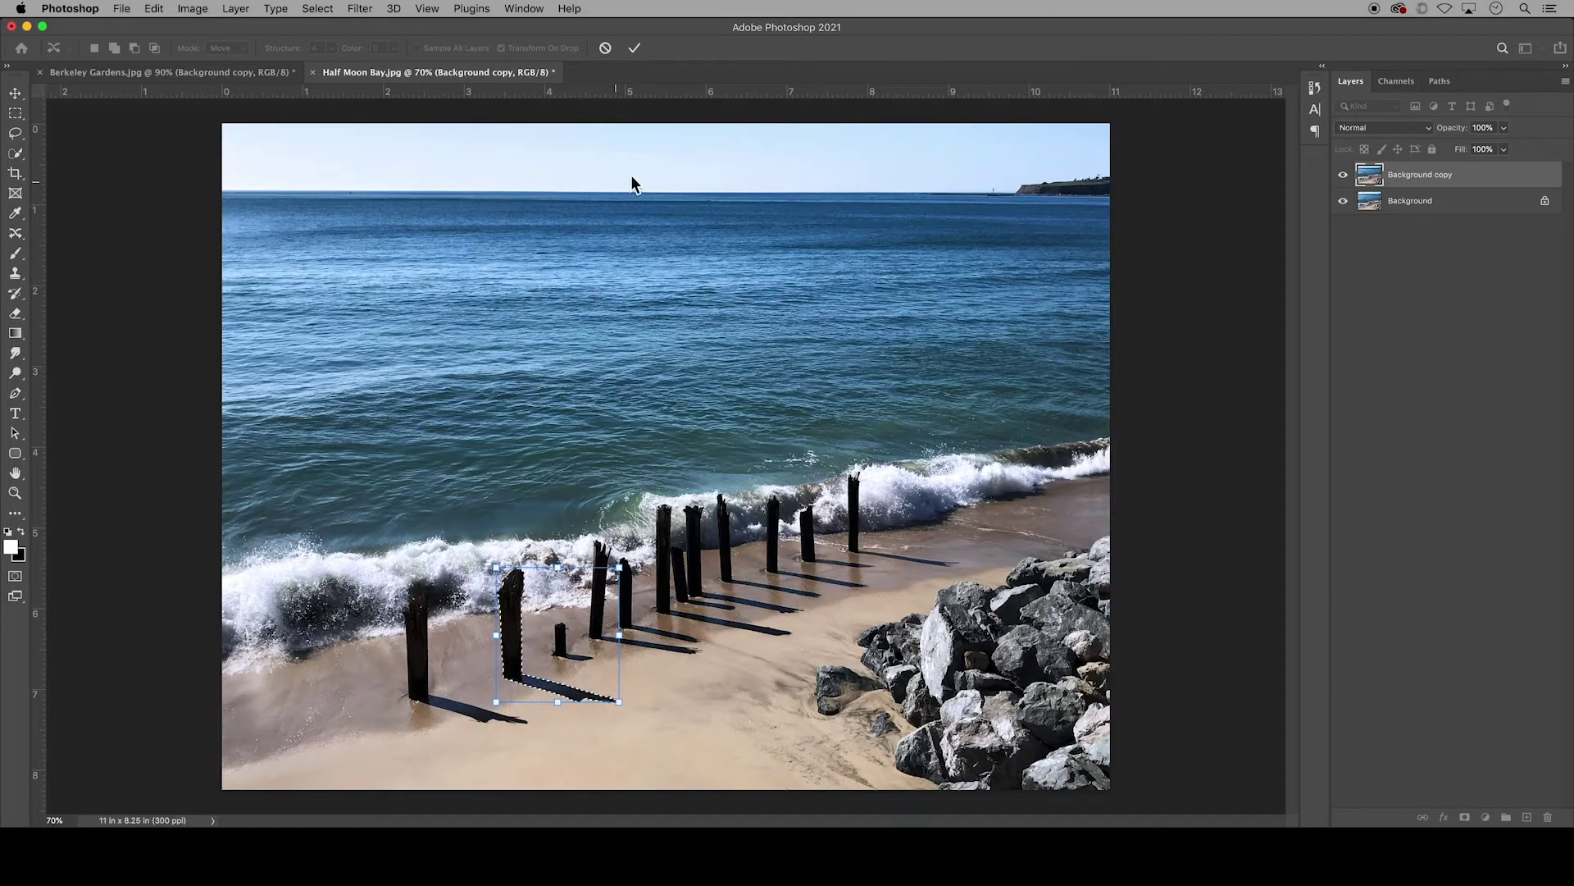
left_click(638, 48)
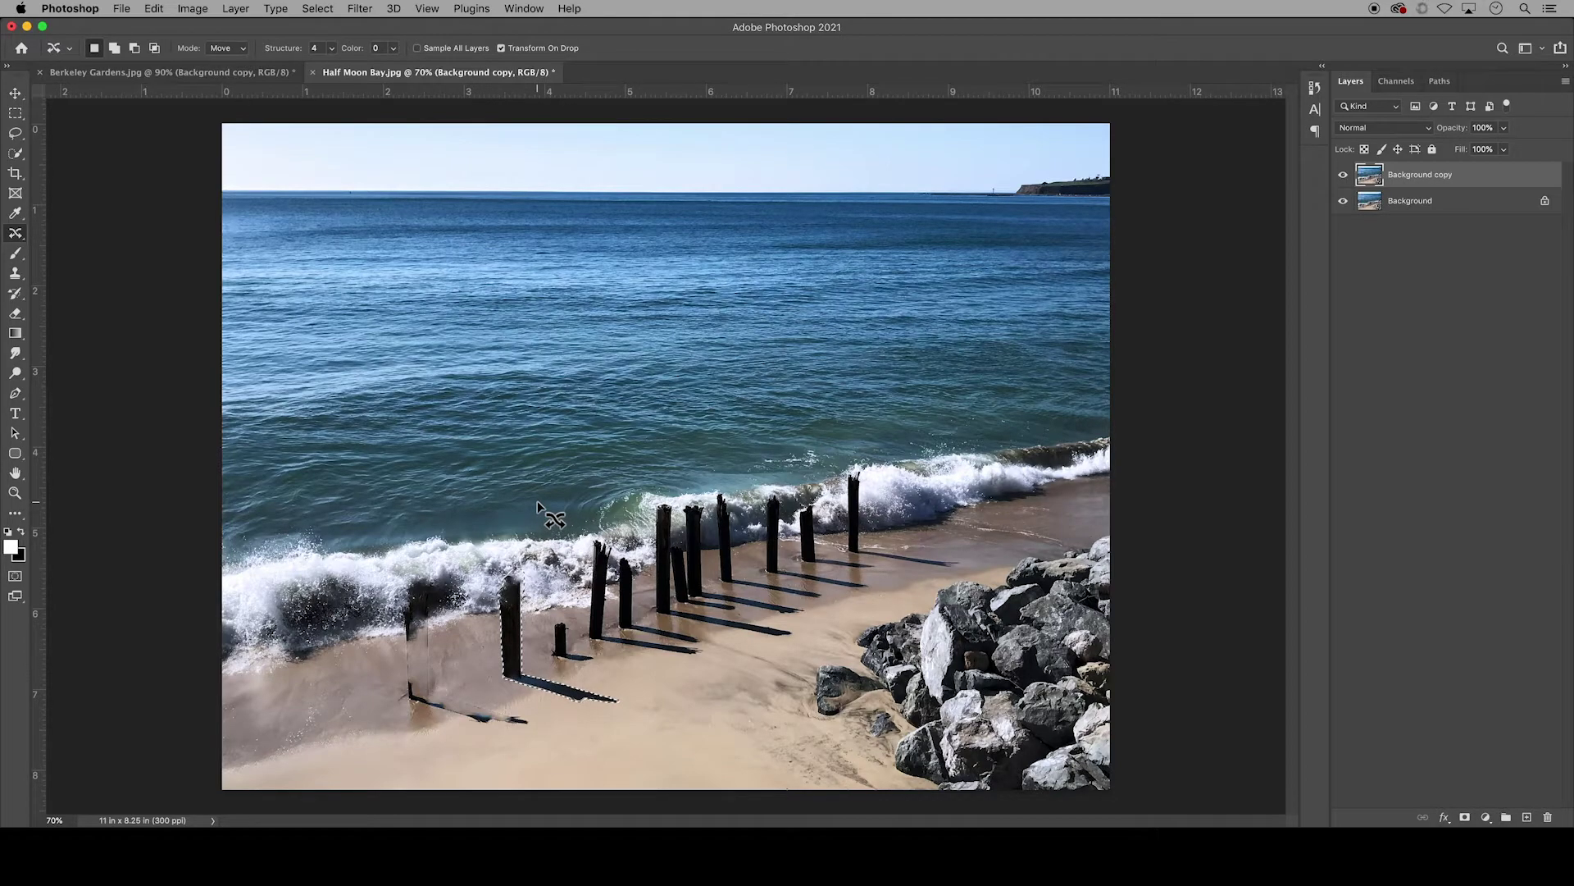
key("super+z")
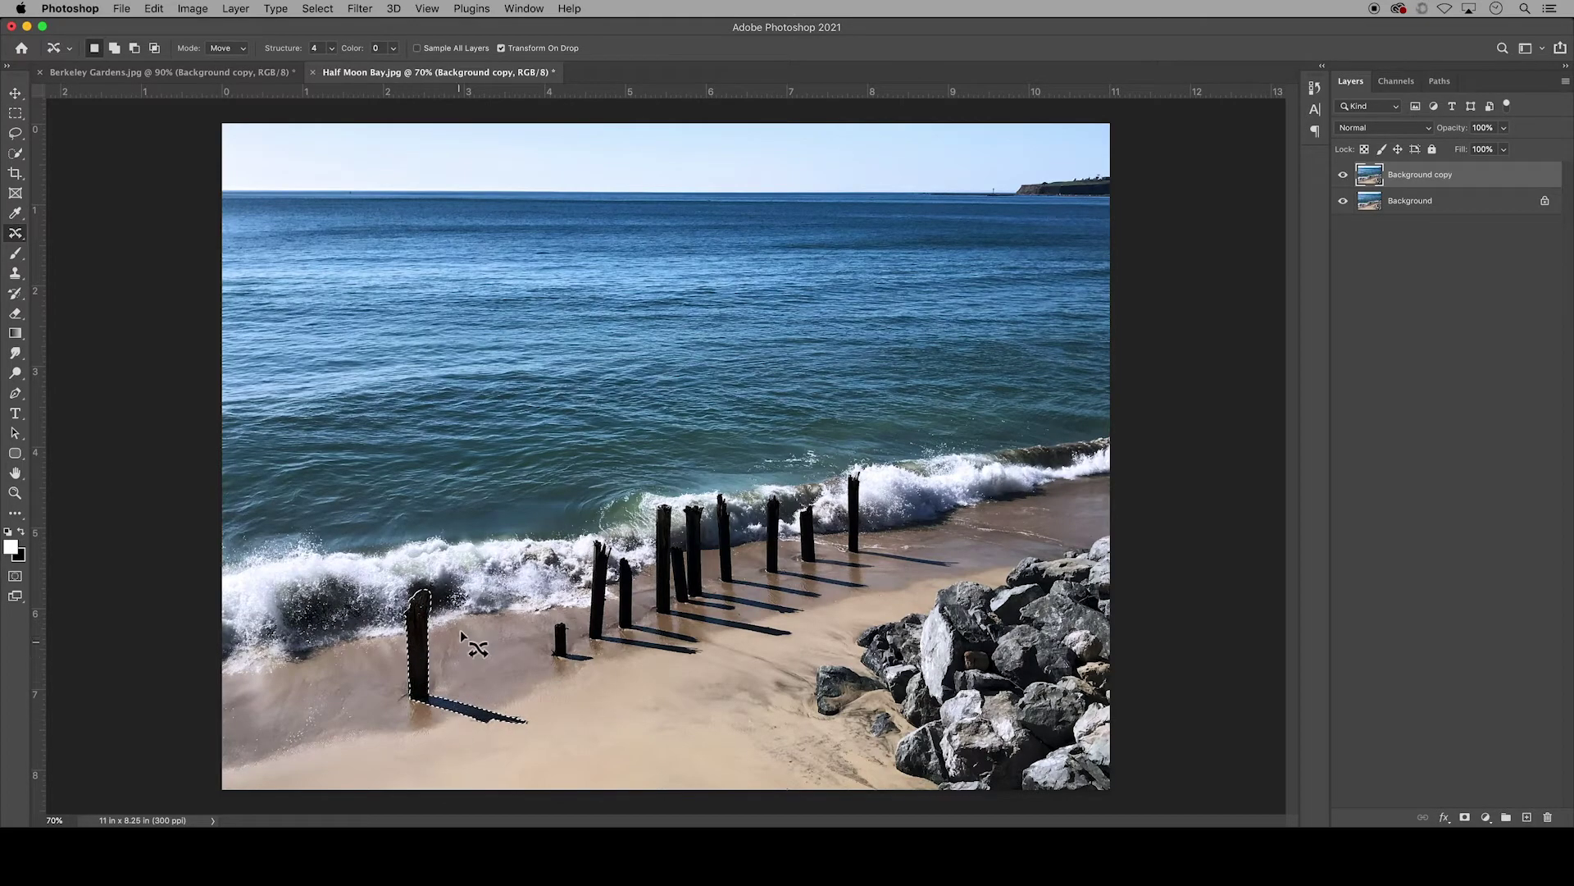
Try expanding the selection around the leftmost post and its shadow by 30 pixels.
left_click(328, 12)
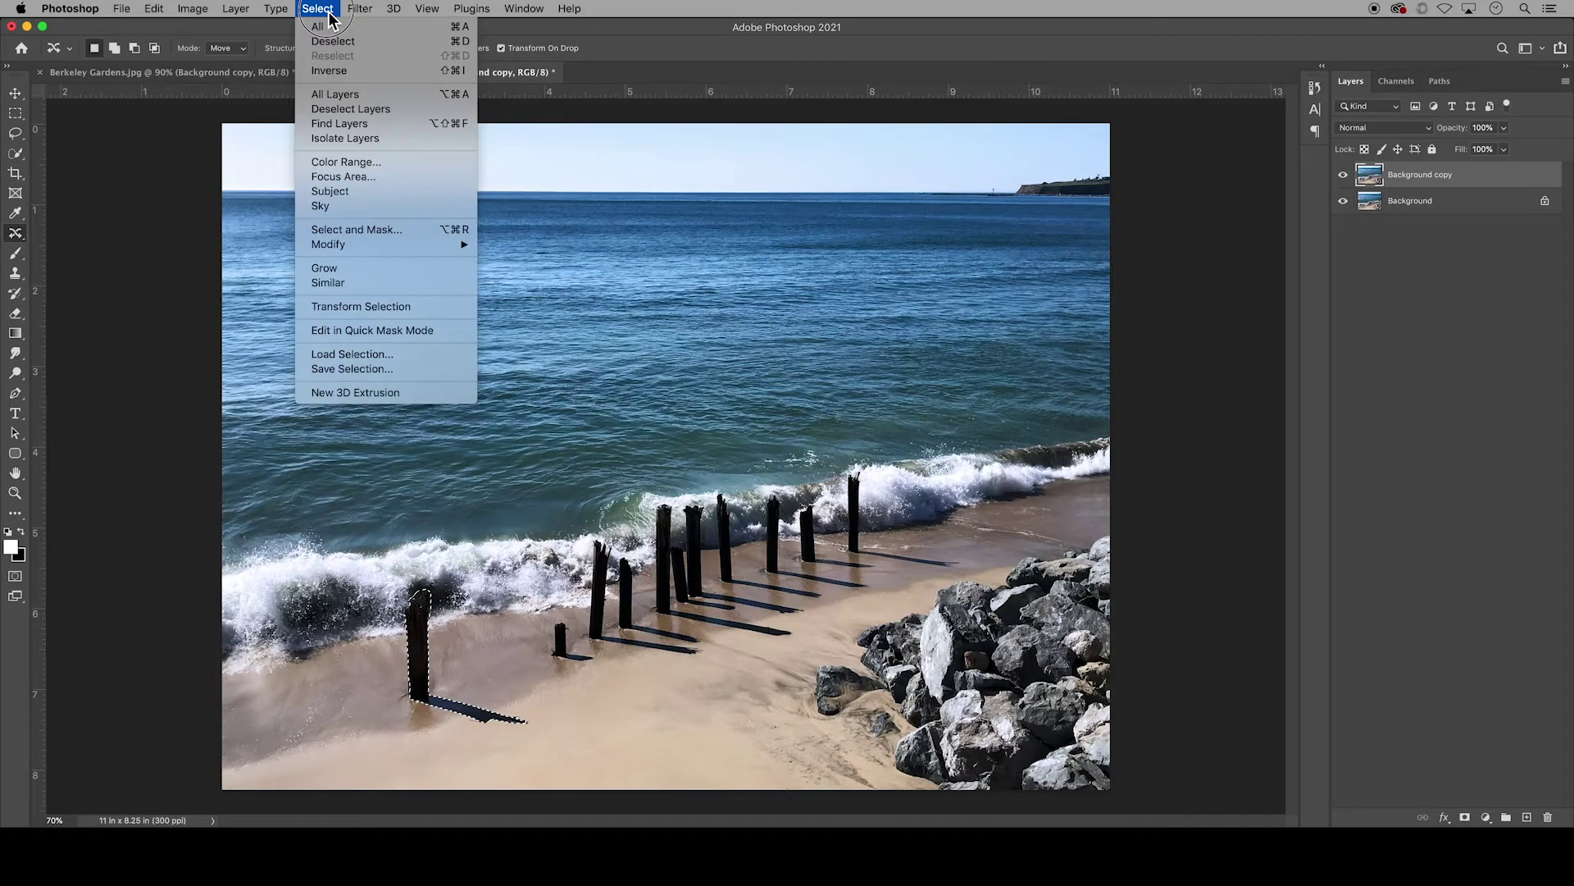
mouse_move(360, 251)
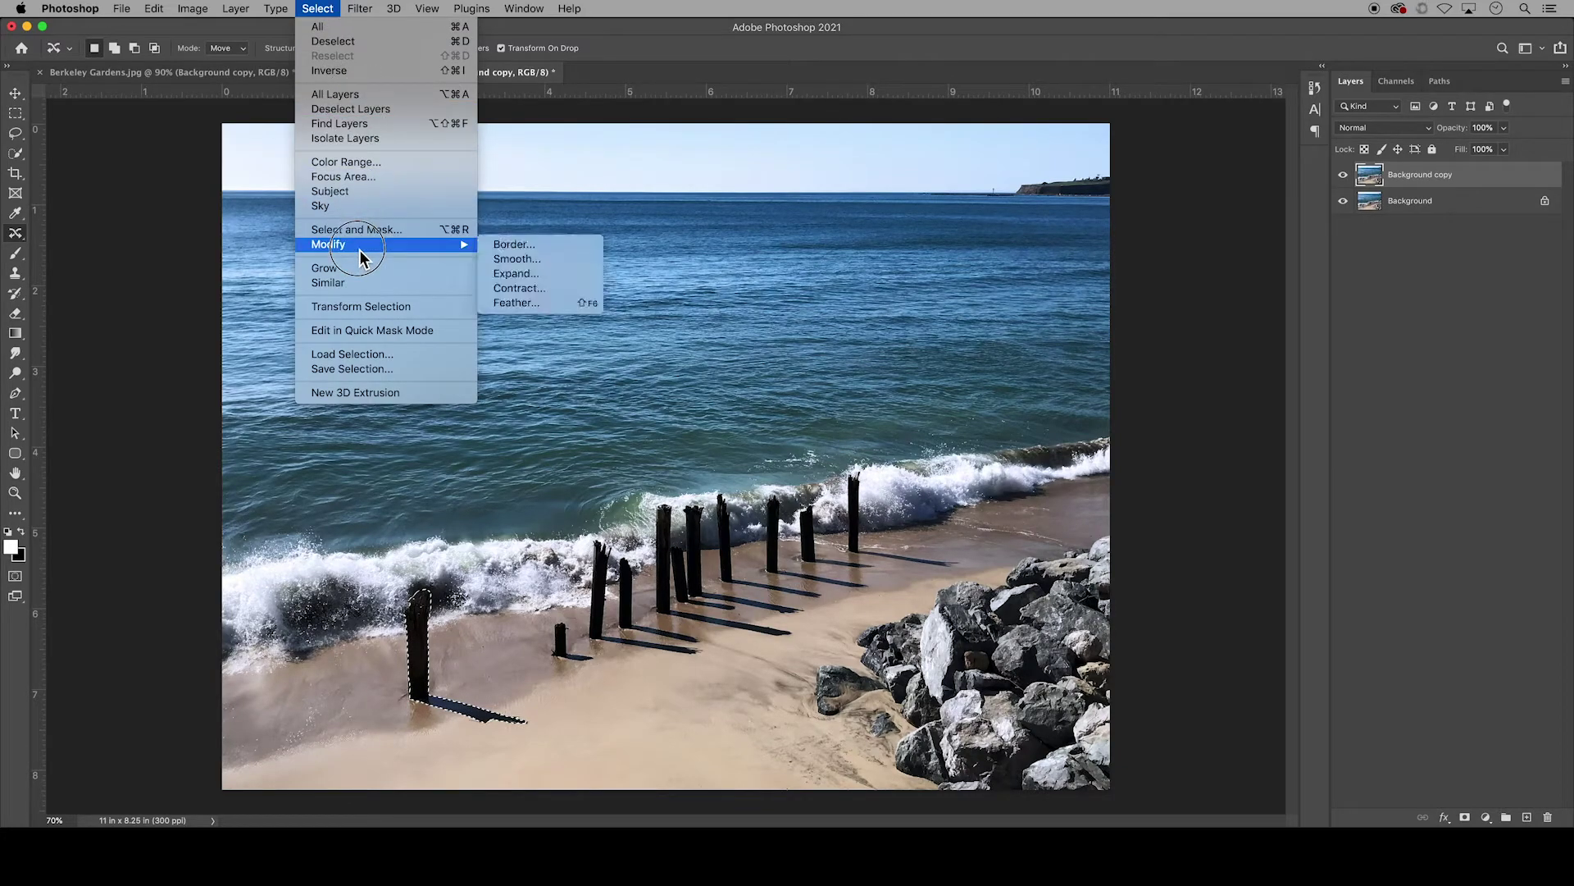
left_click(576, 279)
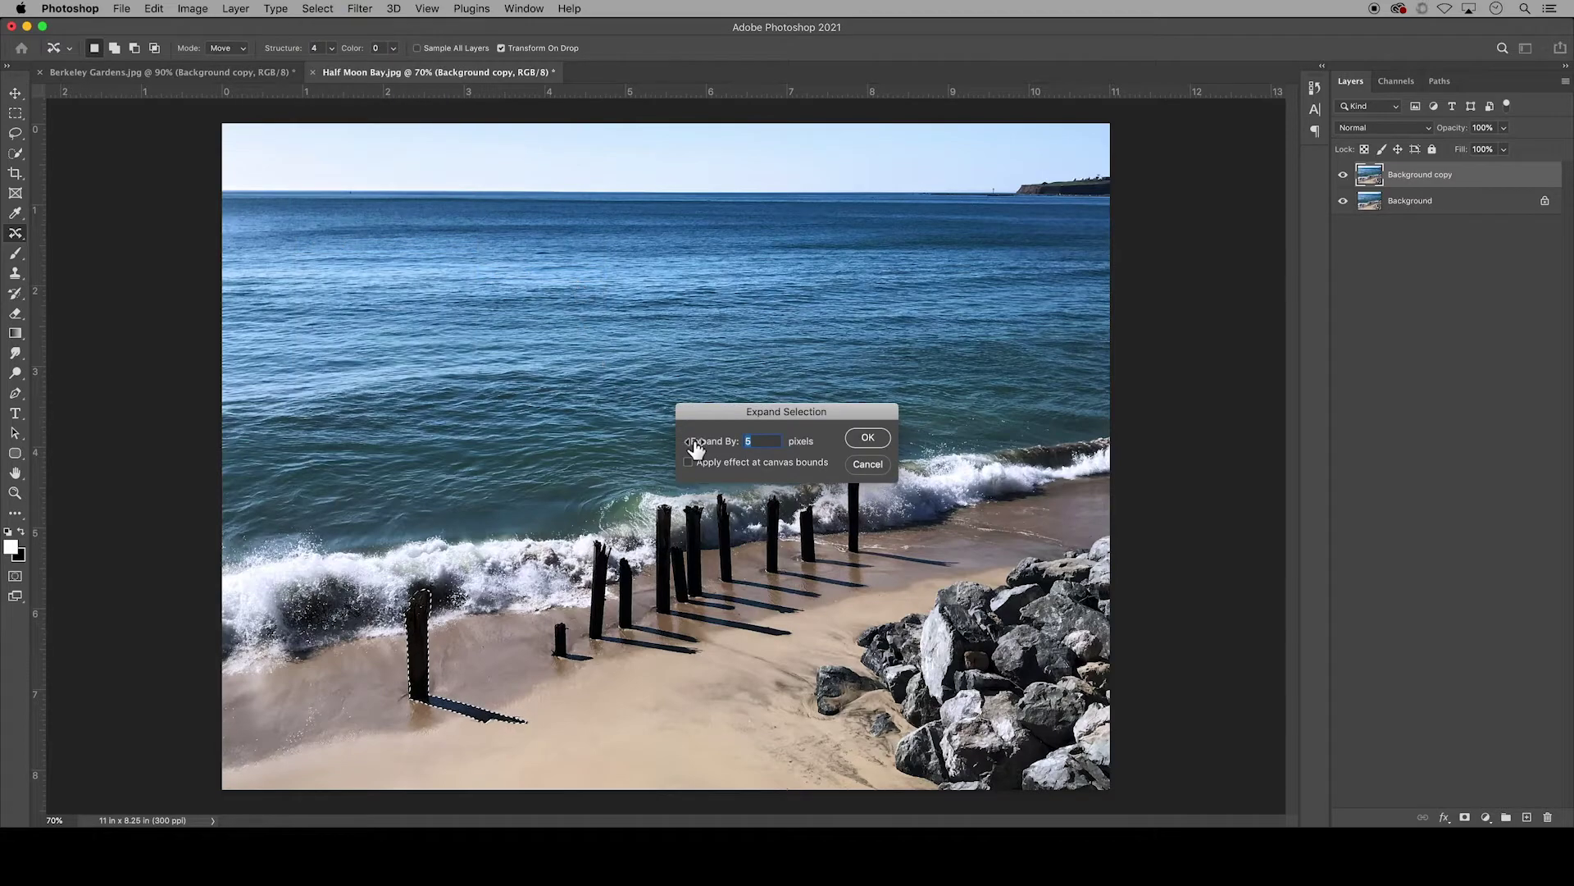
type("30")
left_click(865, 438)
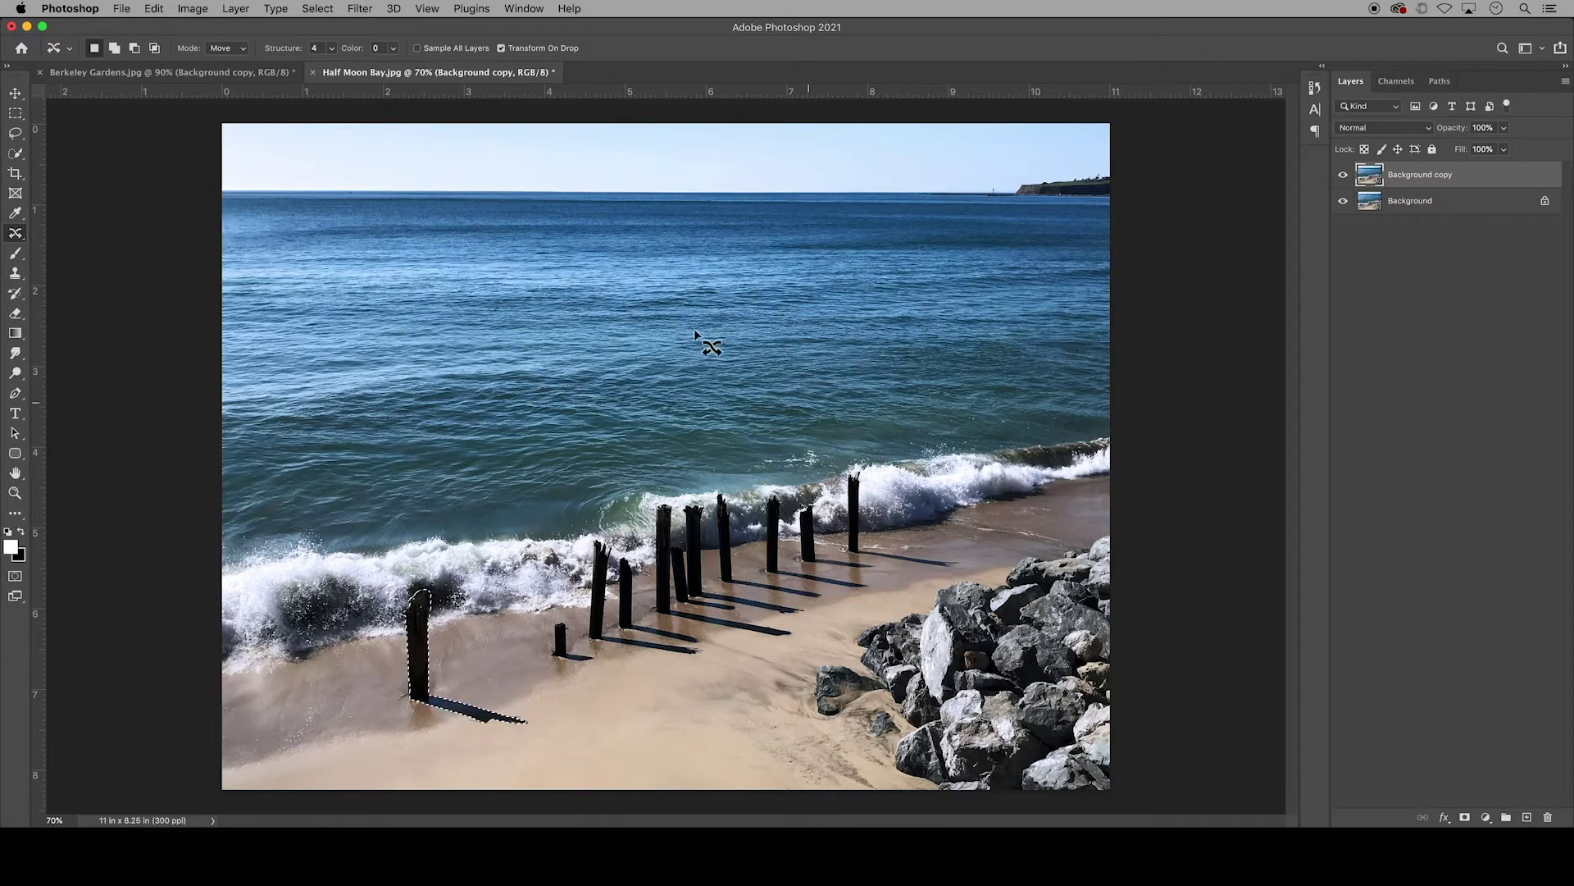
Expand the selection by 7 pixels, move the post and its shadow beside the short post with Content-Aware Move, and deselect.
left_click(322, 12)
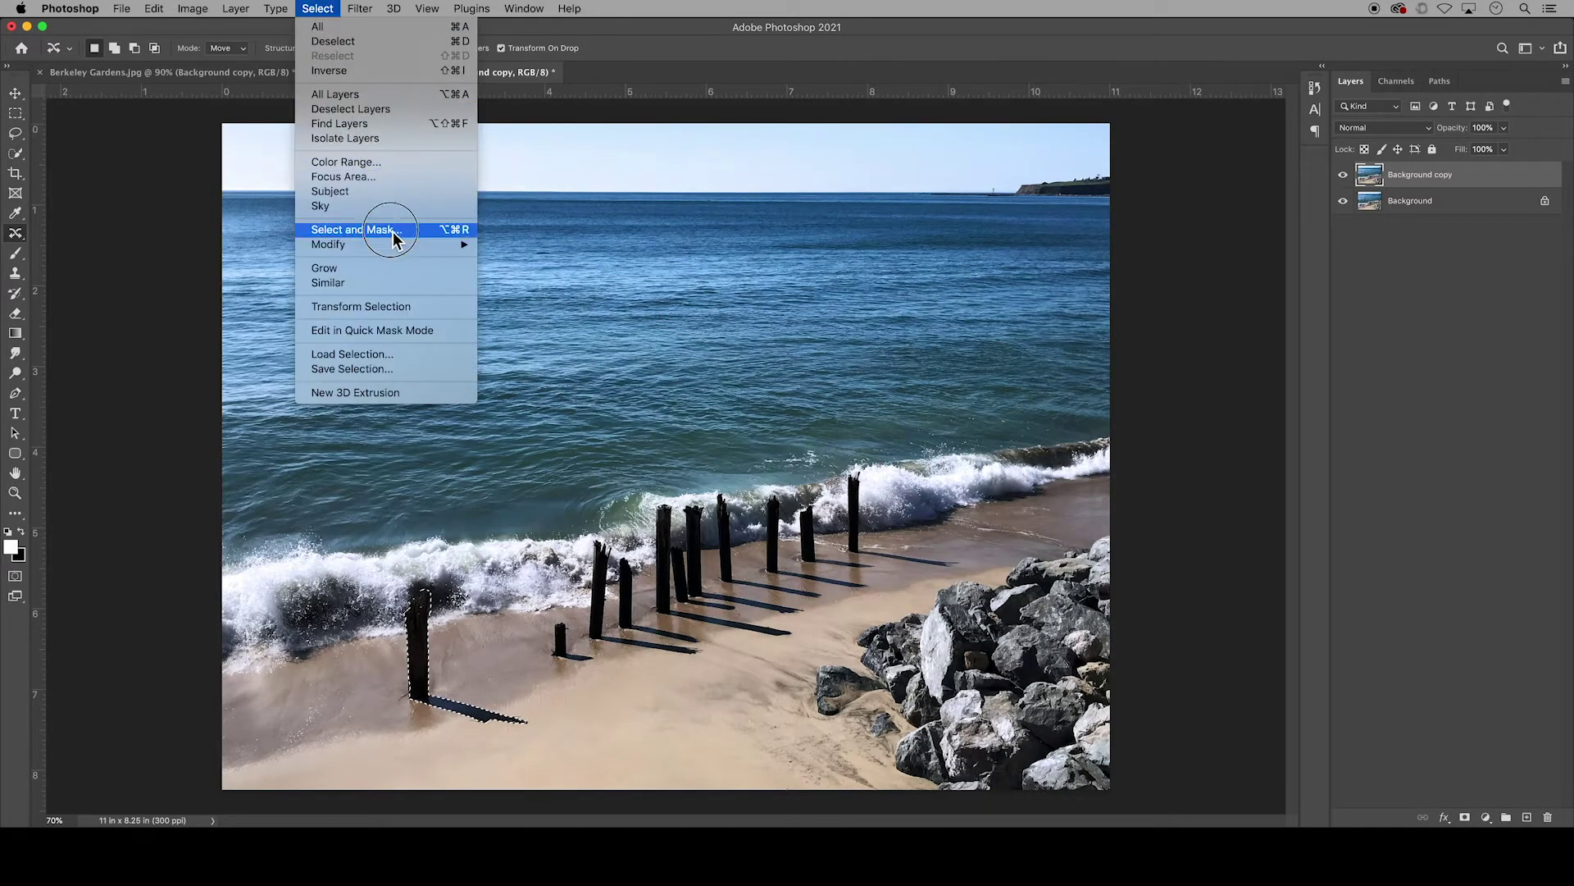
mouse_move(397, 246)
left_click(546, 276)
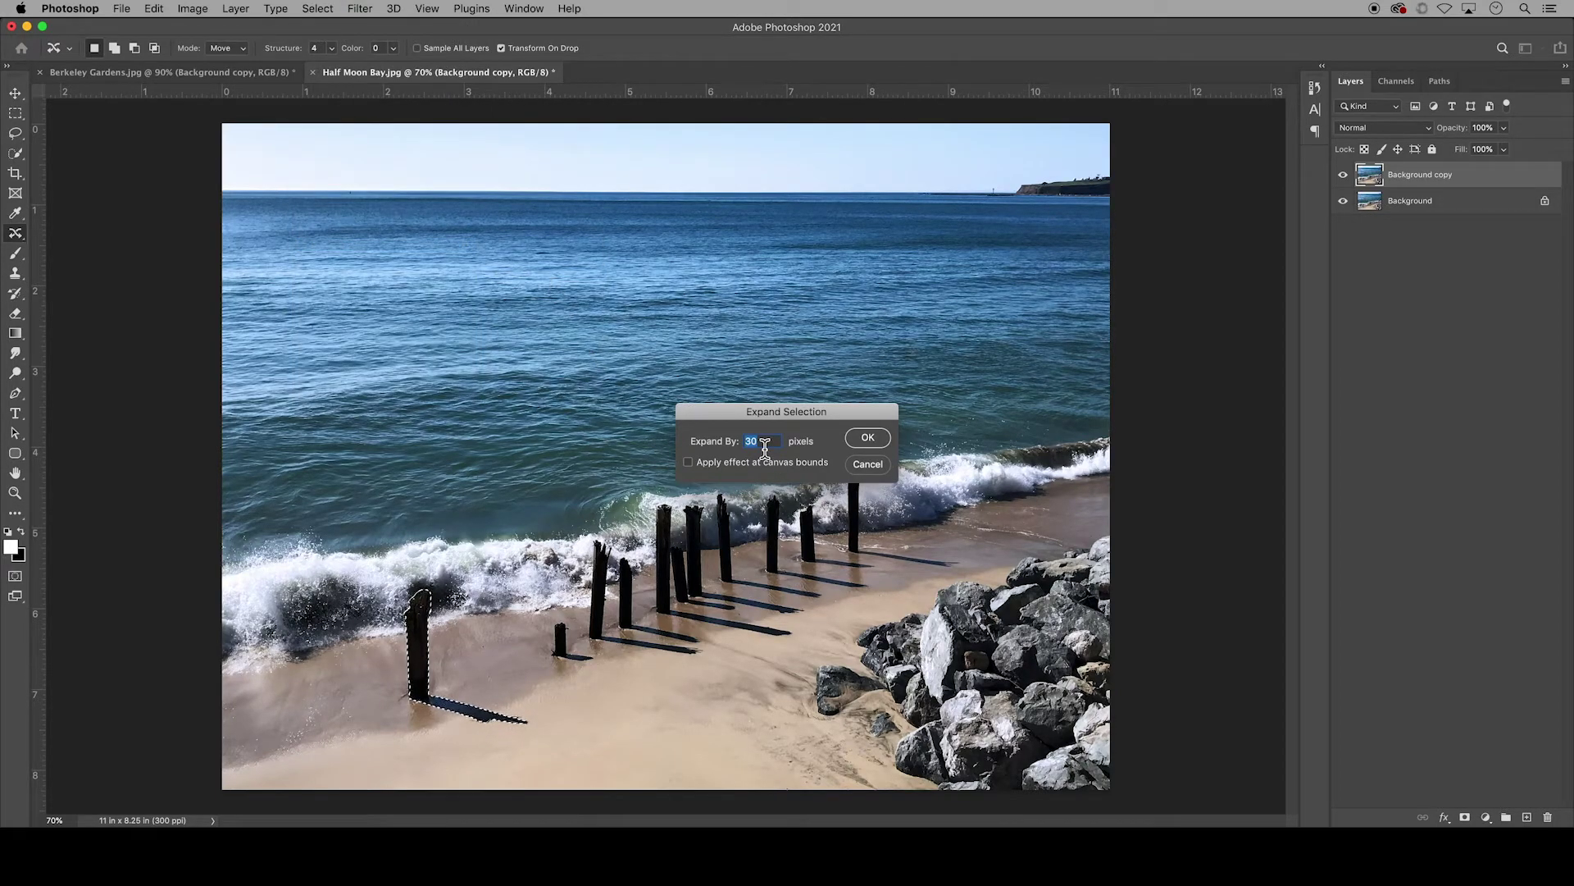
type("7")
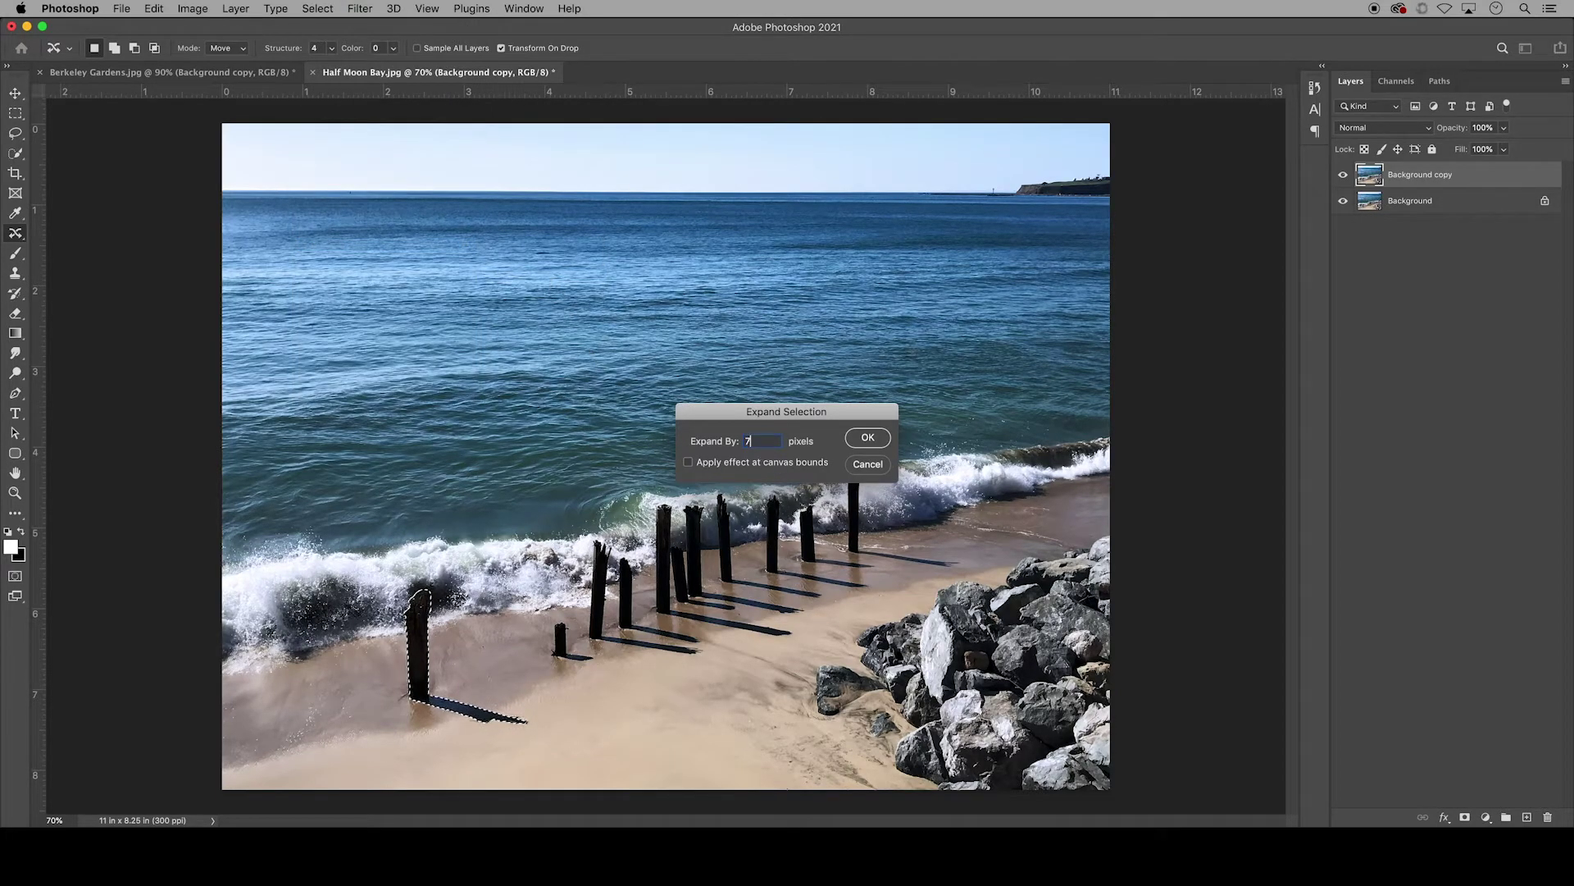
left_click(862, 441)
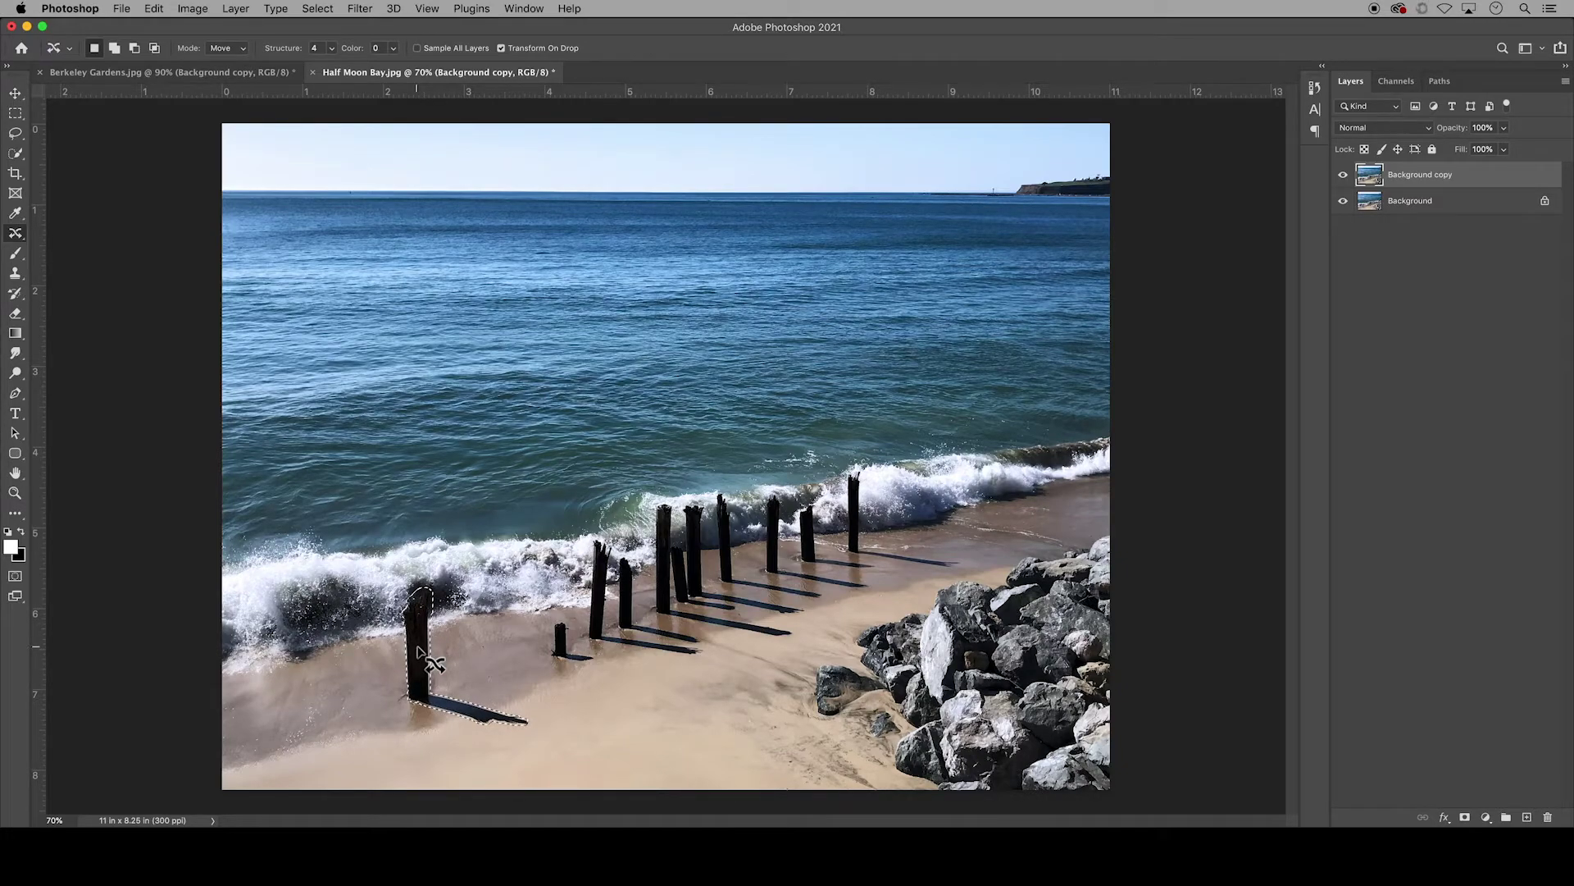
left_click_drag(418, 652, 515, 638)
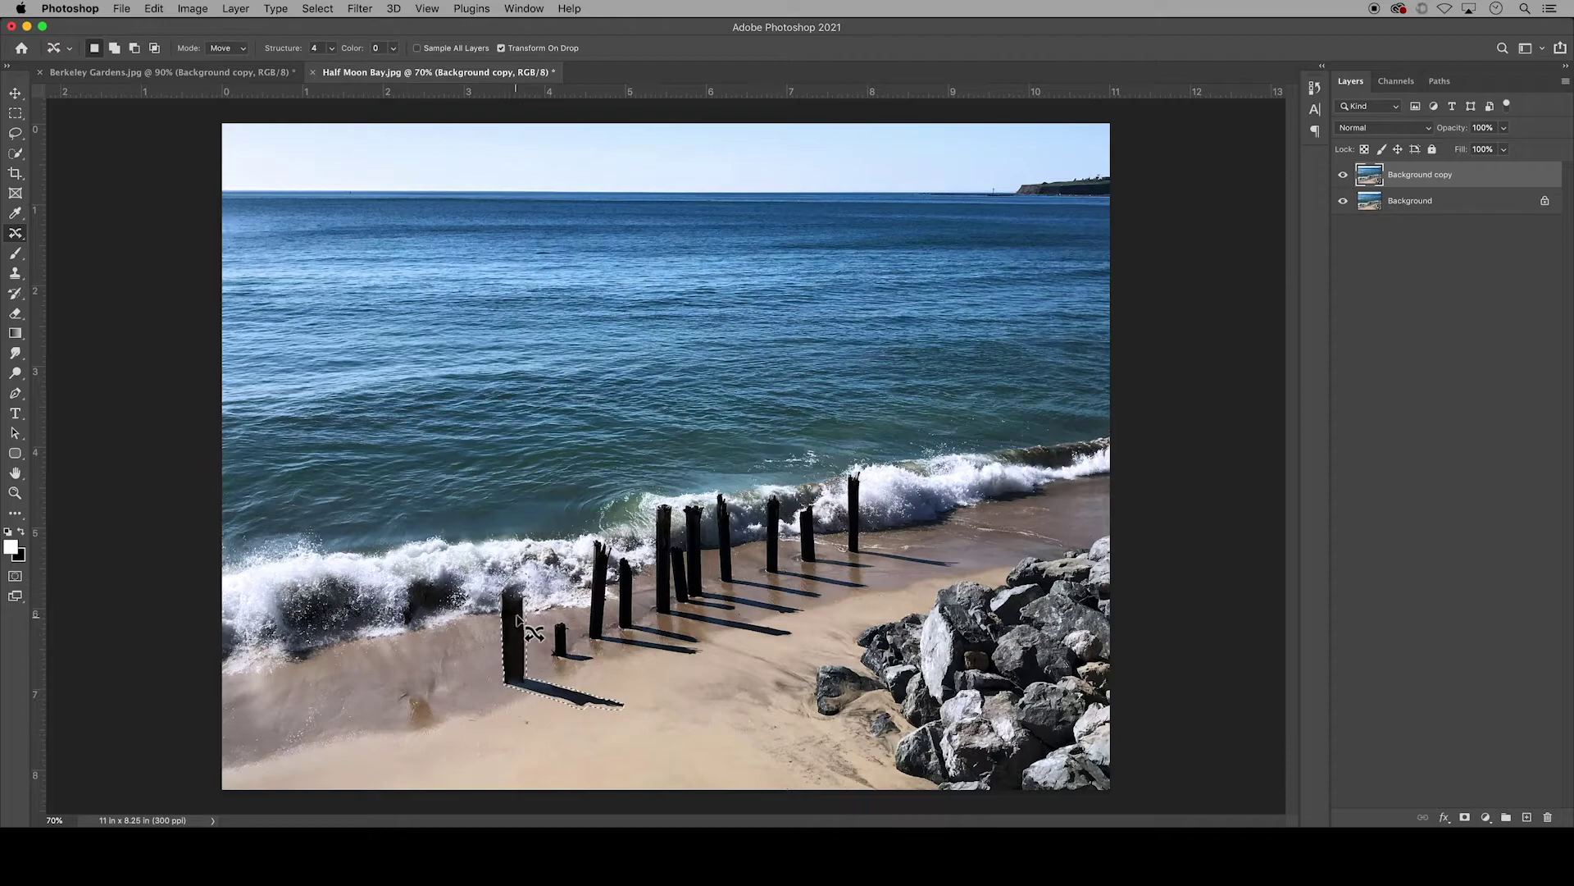
key("super+d")
Remove the leftover brown mark at the post's old location with the Spot Healing Brush and compare the result with the original layer.
left_click(18, 234)
left_click(57, 229)
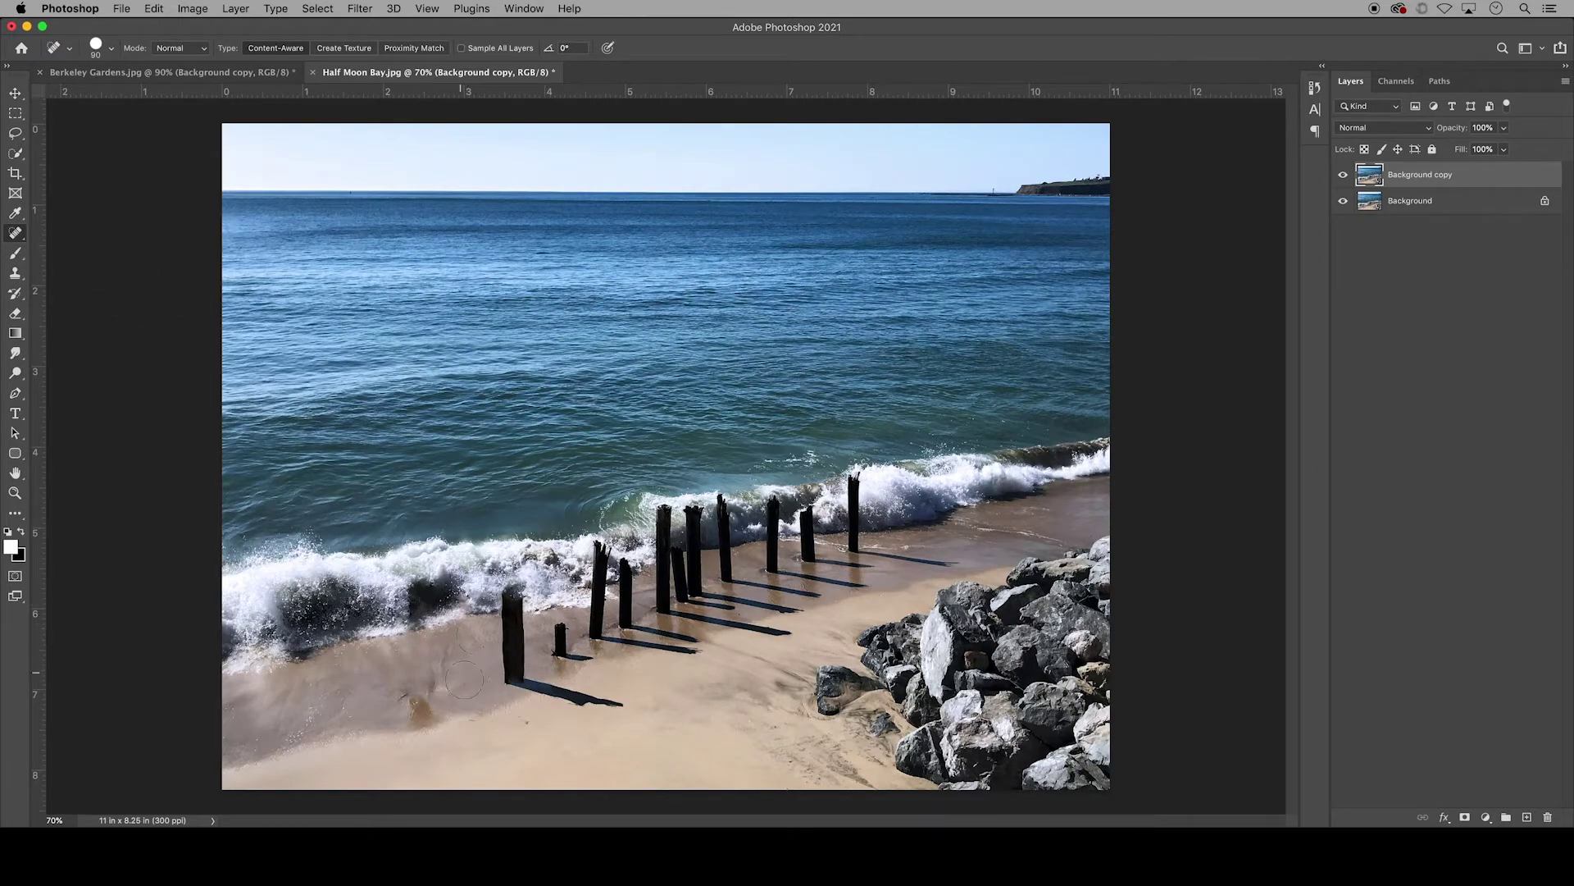
left_click(418, 707)
left_click(421, 702)
left_click(505, 758)
left_click(1343, 175)
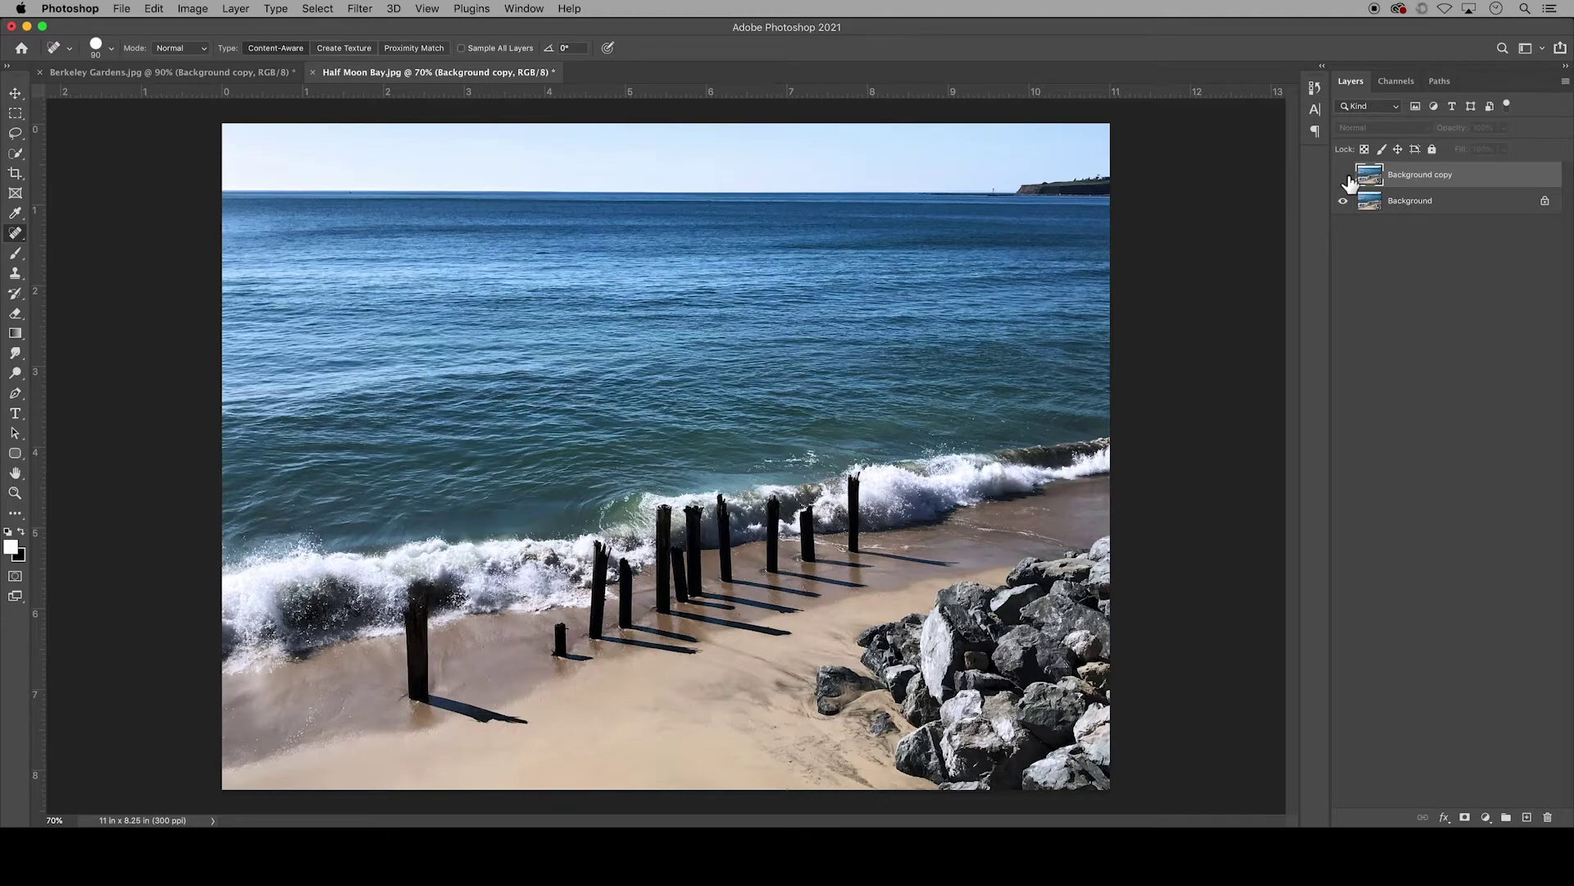
left_click(1343, 176)
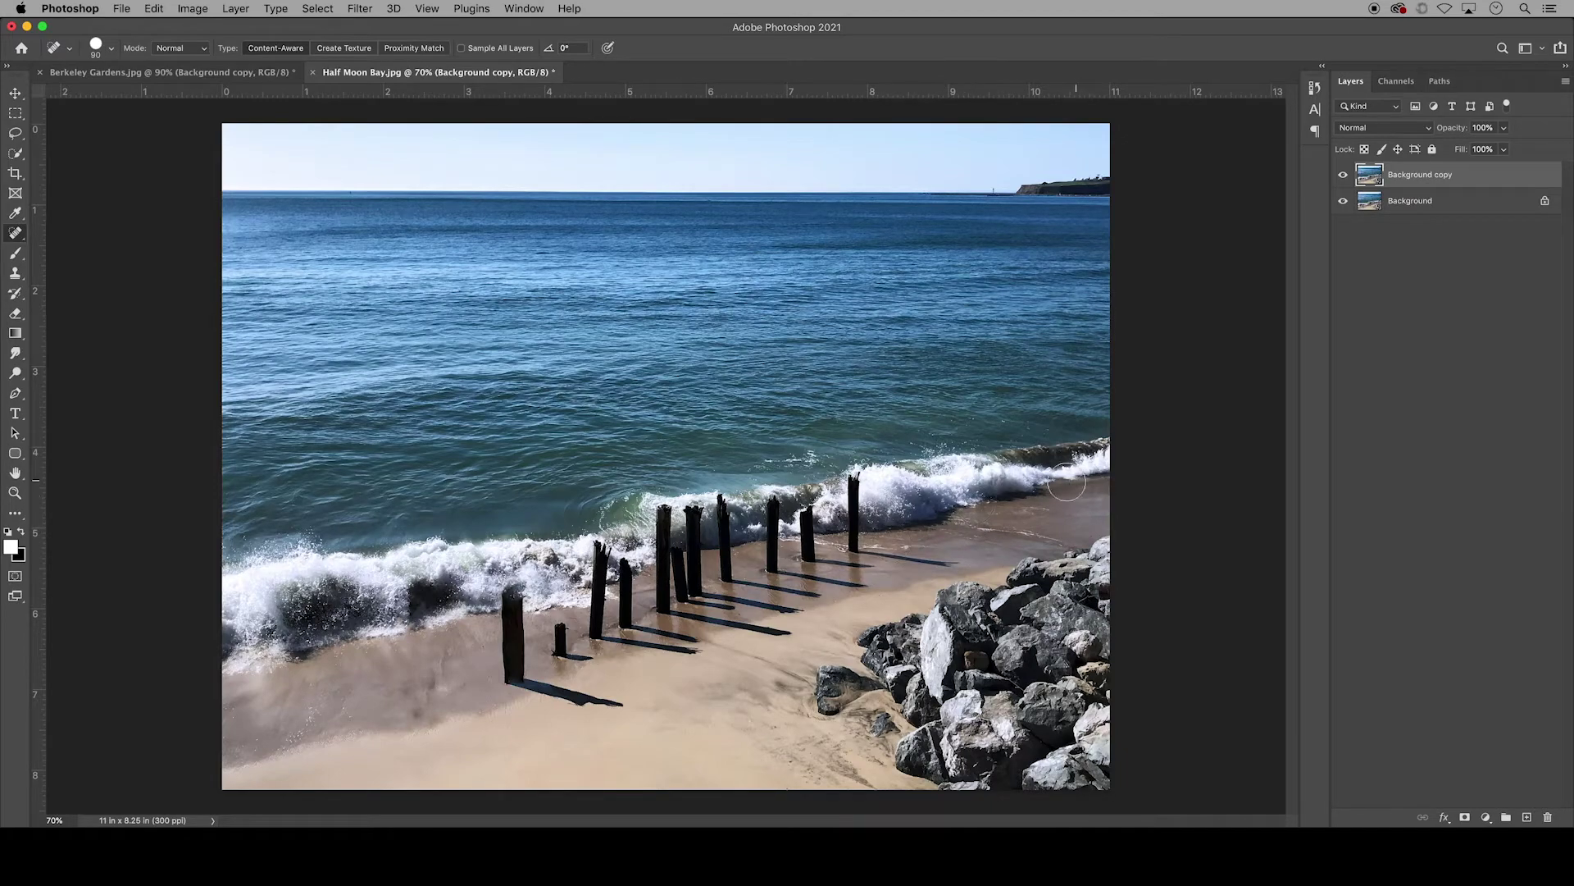
Select the tall post and shadow in the middle of the row with Lasso and Quick Selection, and copy them to a new layer.
left_click(15, 132)
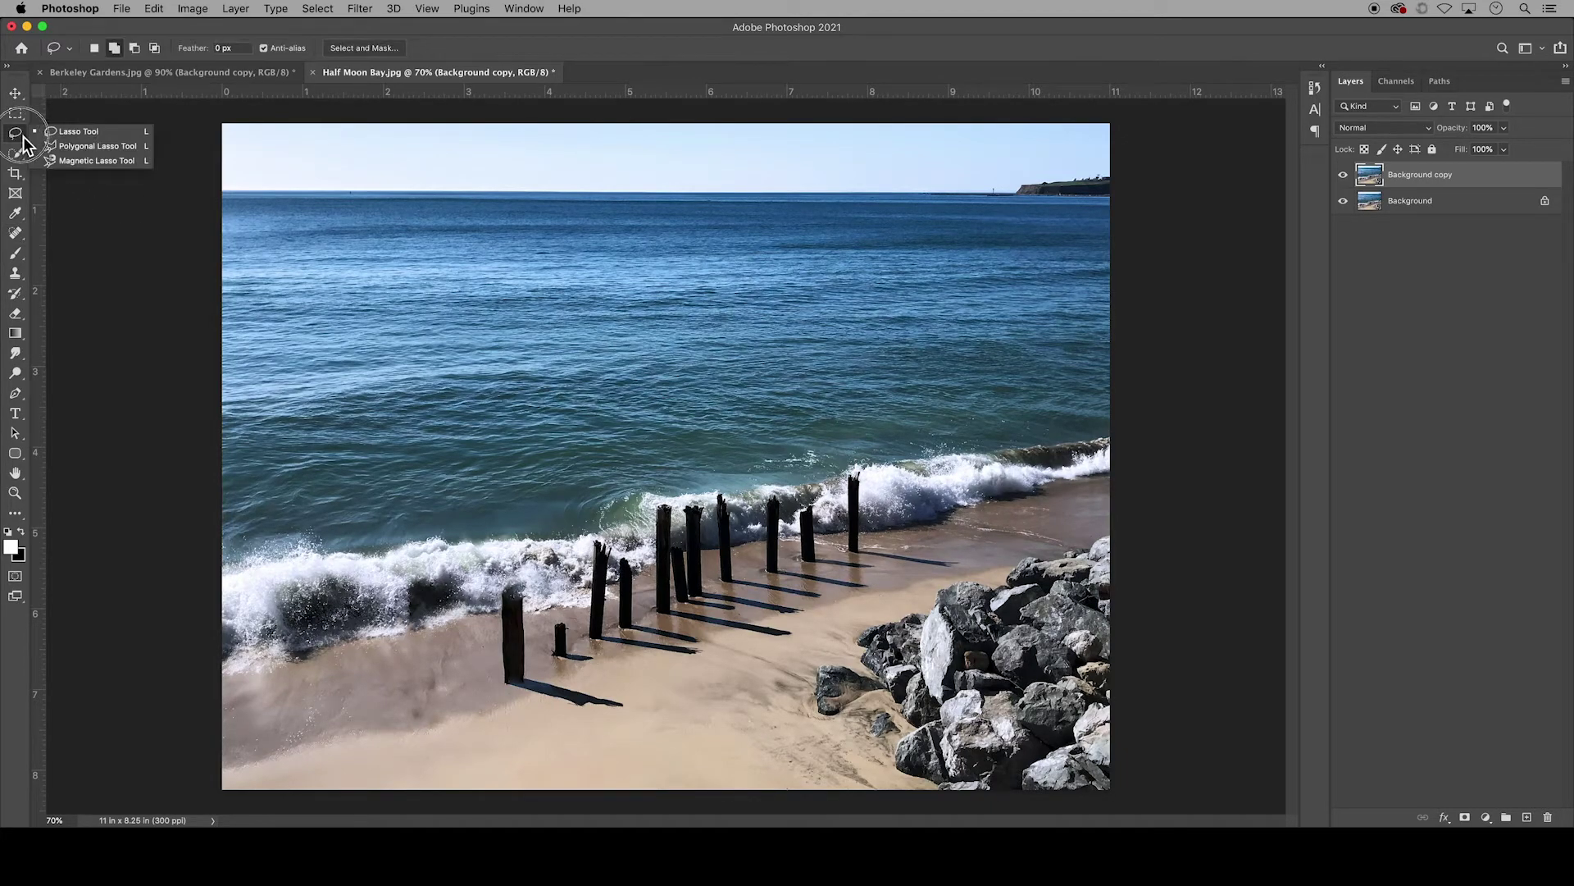
left_click(96, 136)
mouse_move(671, 504)
left_mouse_down()
mouse_move(677, 611)
mouse_move(789, 630)
mouse_move(673, 621)
mouse_move(661, 488)
mouse_move(671, 502)
left_mouse_up()
key("w")
right_click(669, 584)
left_click(740, 687)
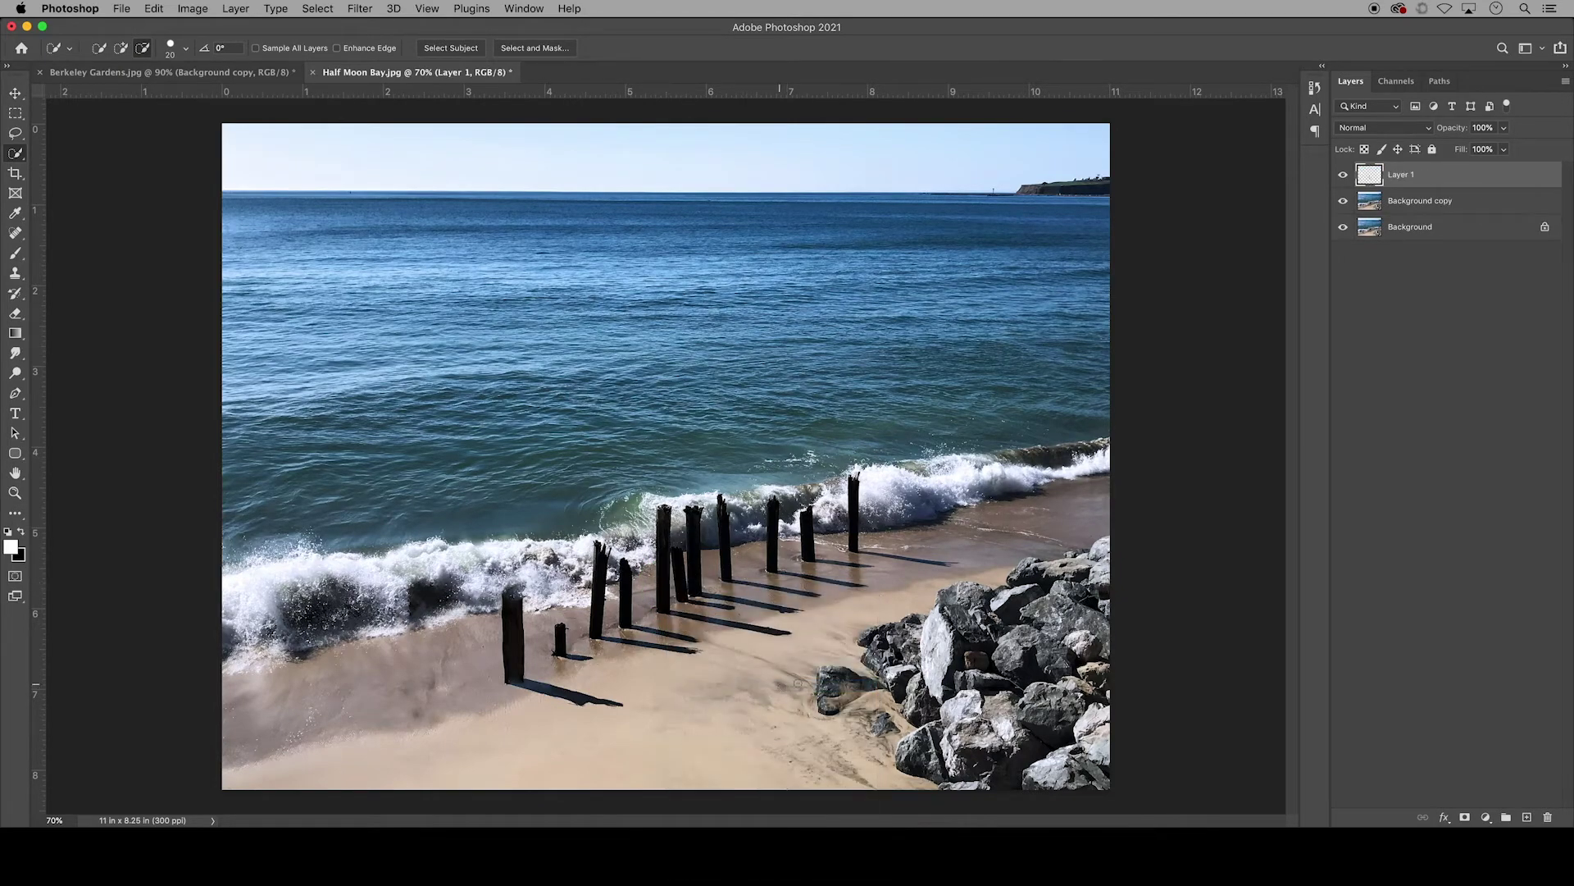
Inspect the copied post on its own by hiding Background and toggling the visibility of Background copy.
left_click(1344, 227)
left_click(1344, 200)
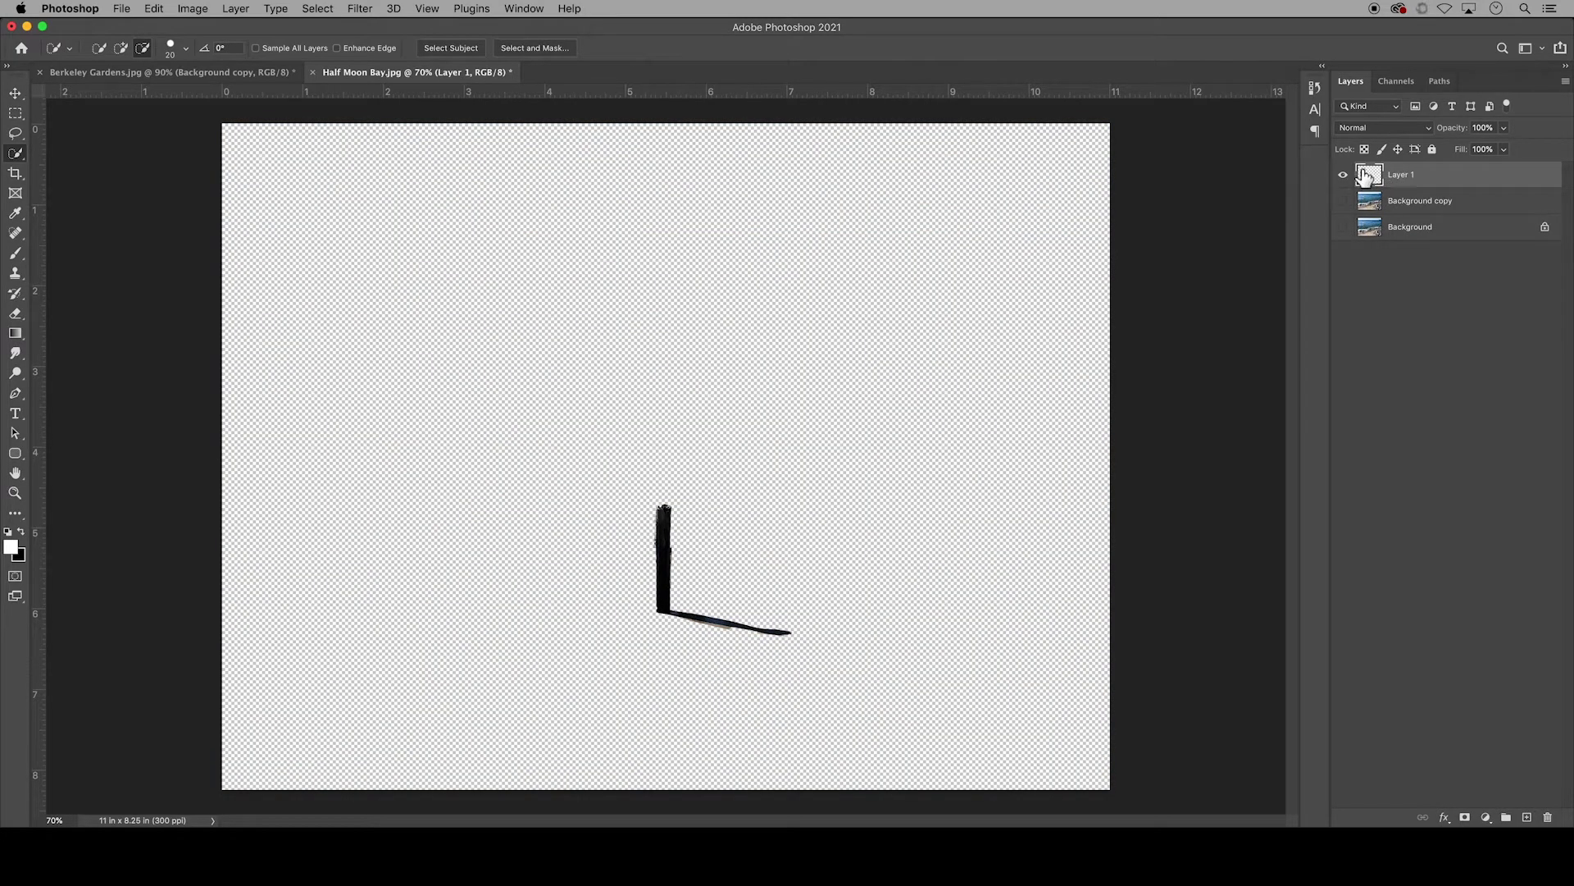
left_click(1346, 203)
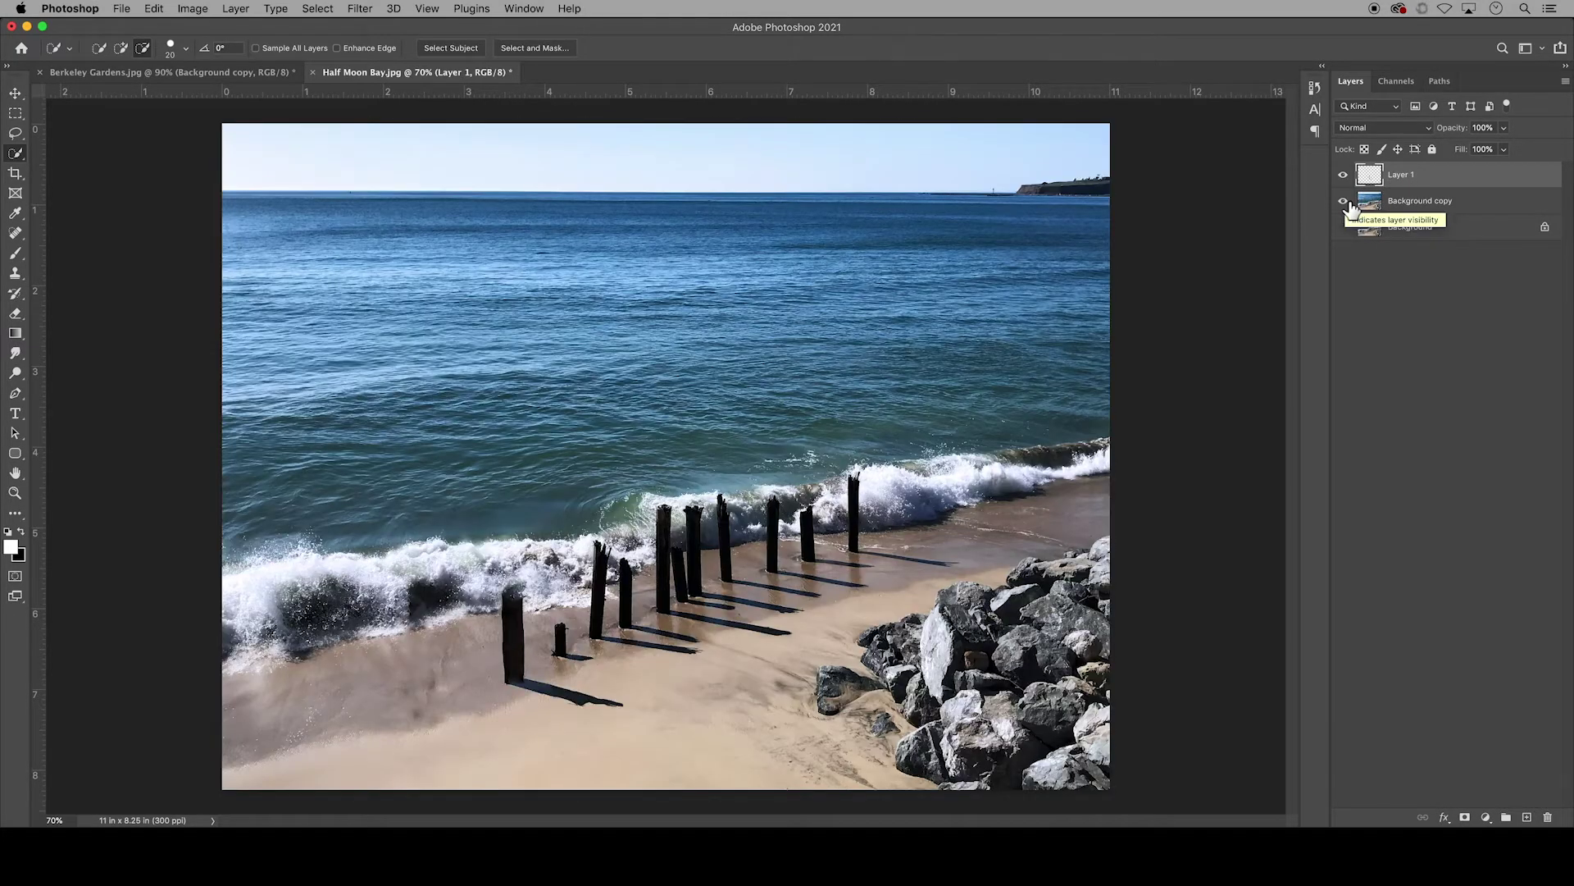
left_click(1345, 202)
left_click(1344, 202)
left_click(1345, 202)
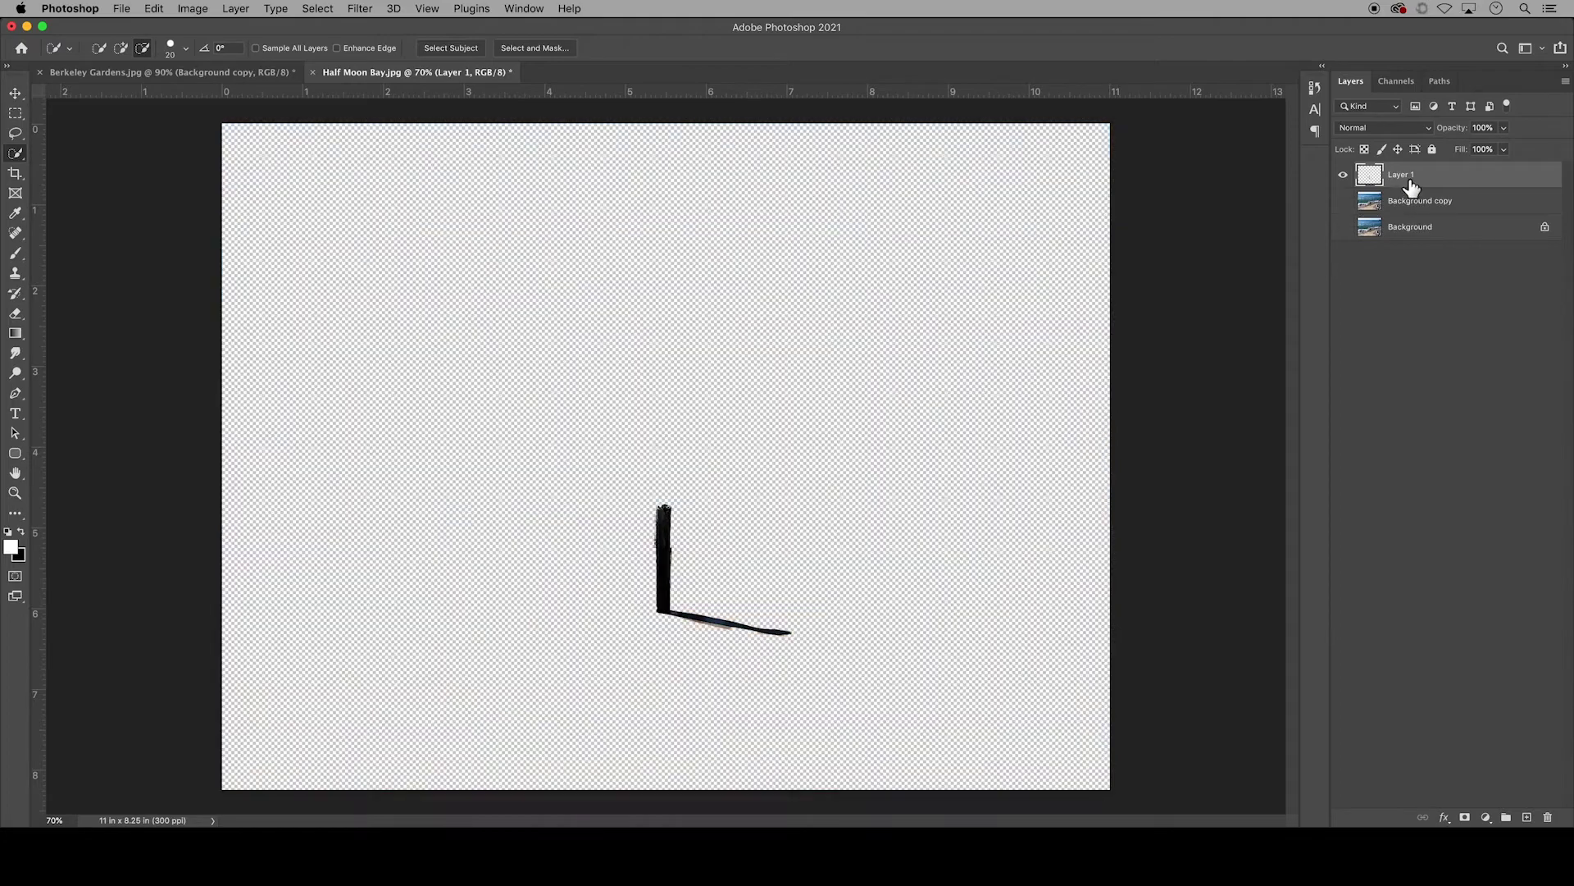
left_click(1345, 202)
left_click(1345, 201)
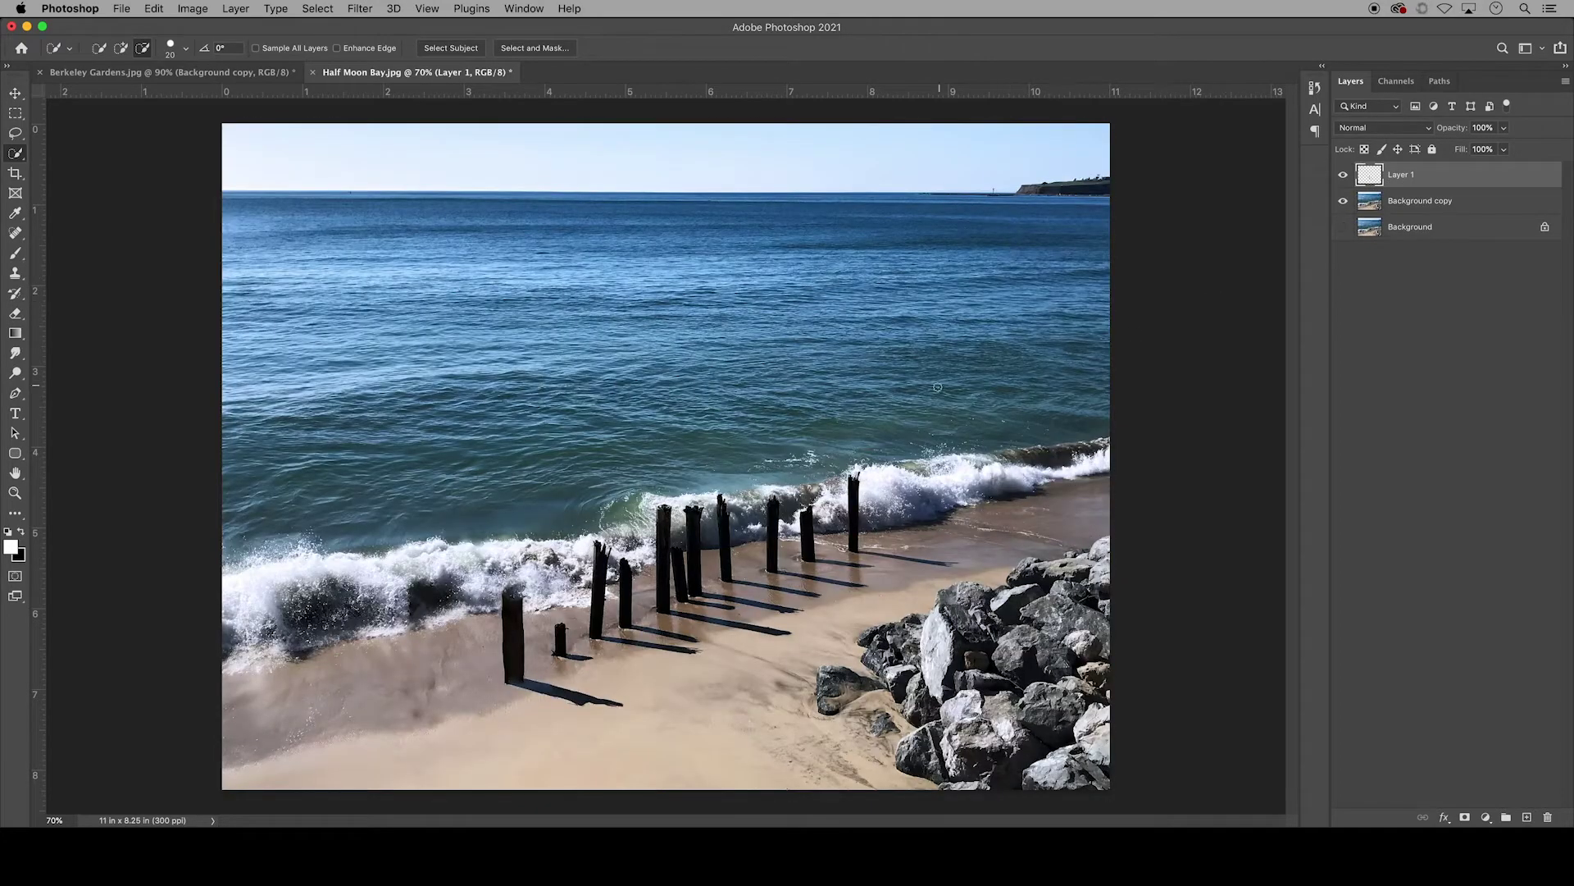
Free-transform the copied post and shadow, placing them beyond the far end of the post row and scaling them to about 85%.
left_click(155, 10)
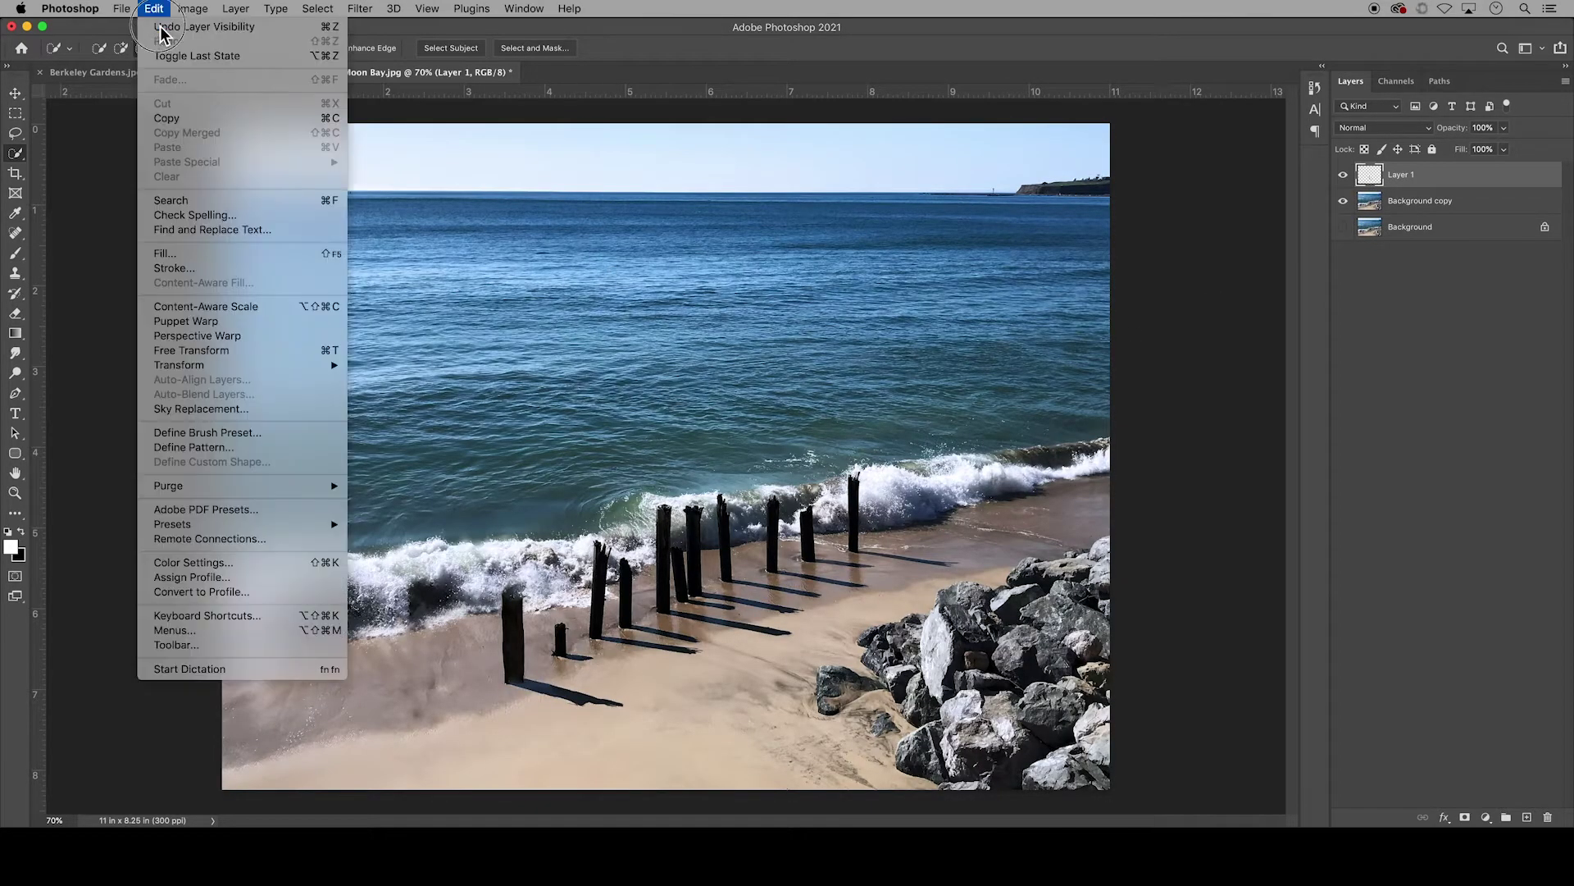
left_click(337, 352)
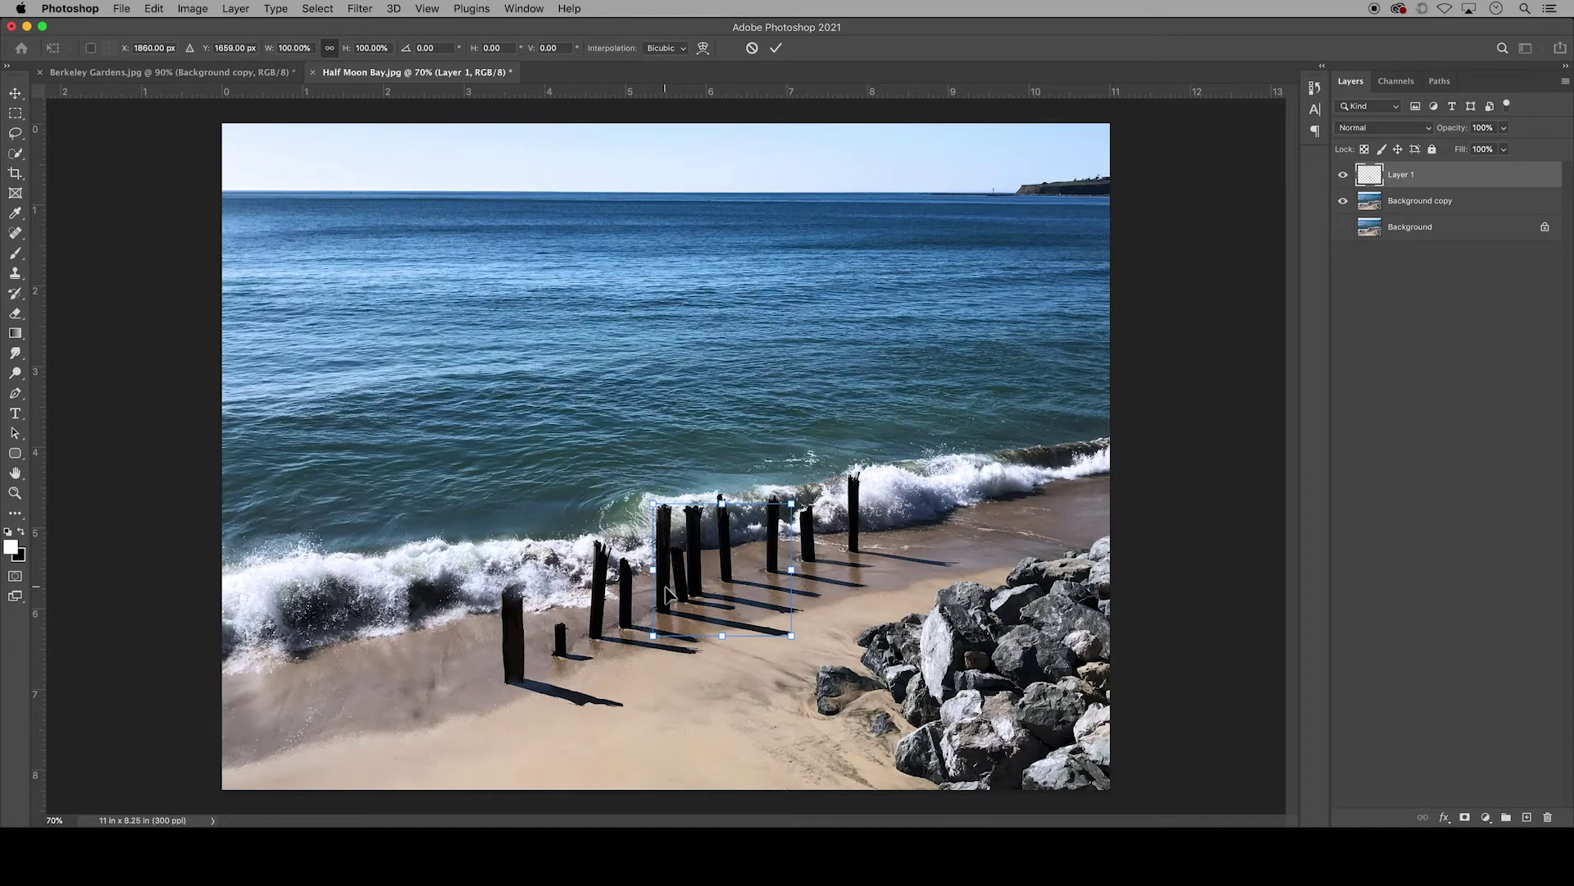
left_click_drag(669, 594, 908, 511)
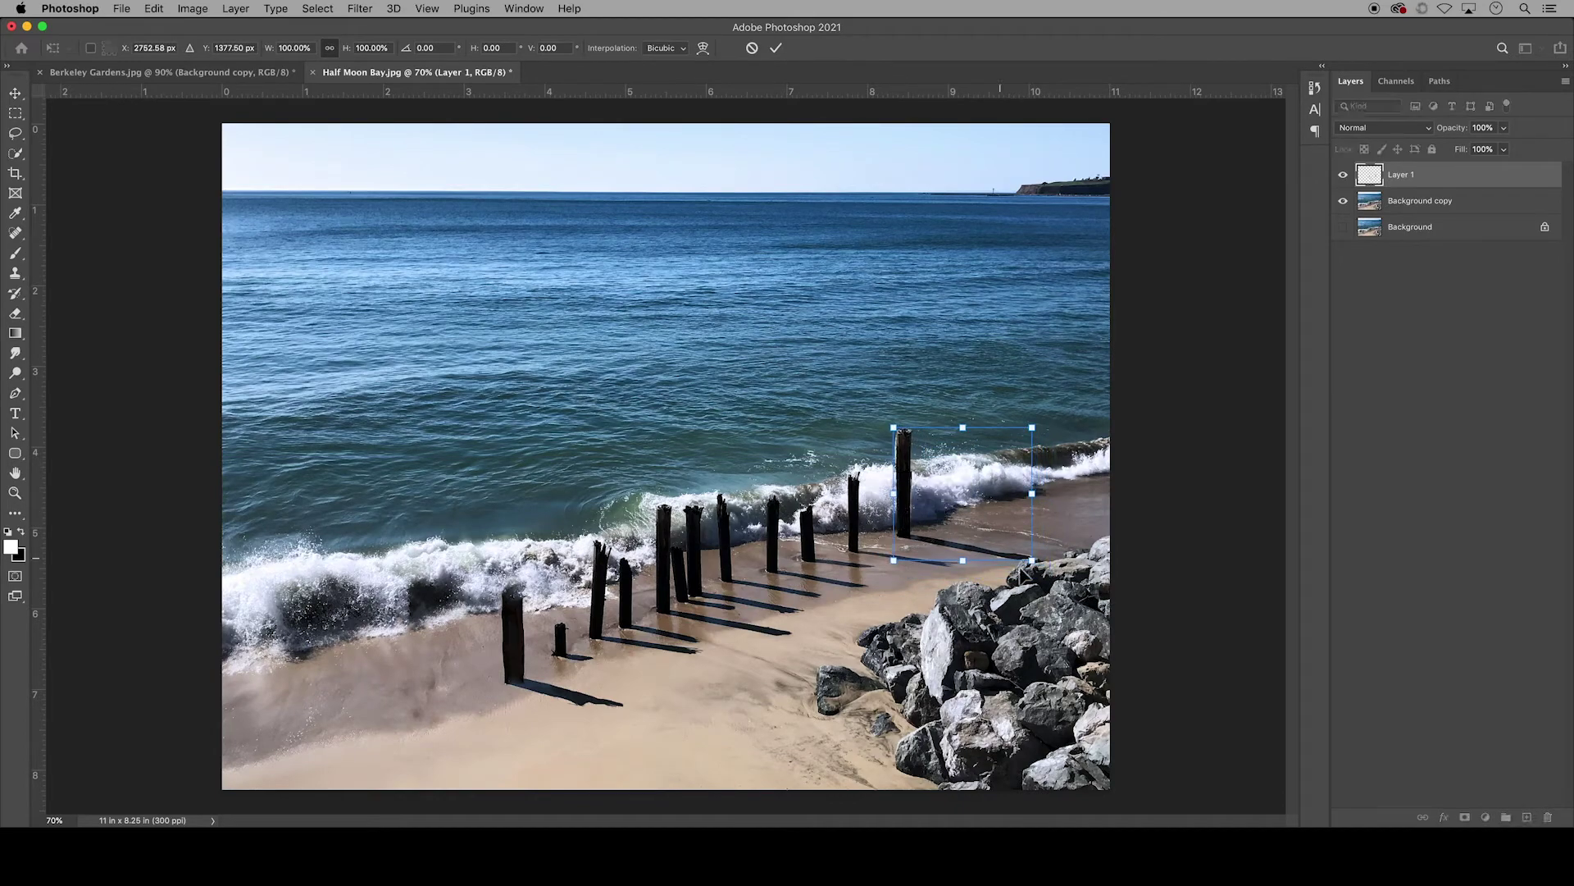
left_click_drag(1031, 561, 1011, 543)
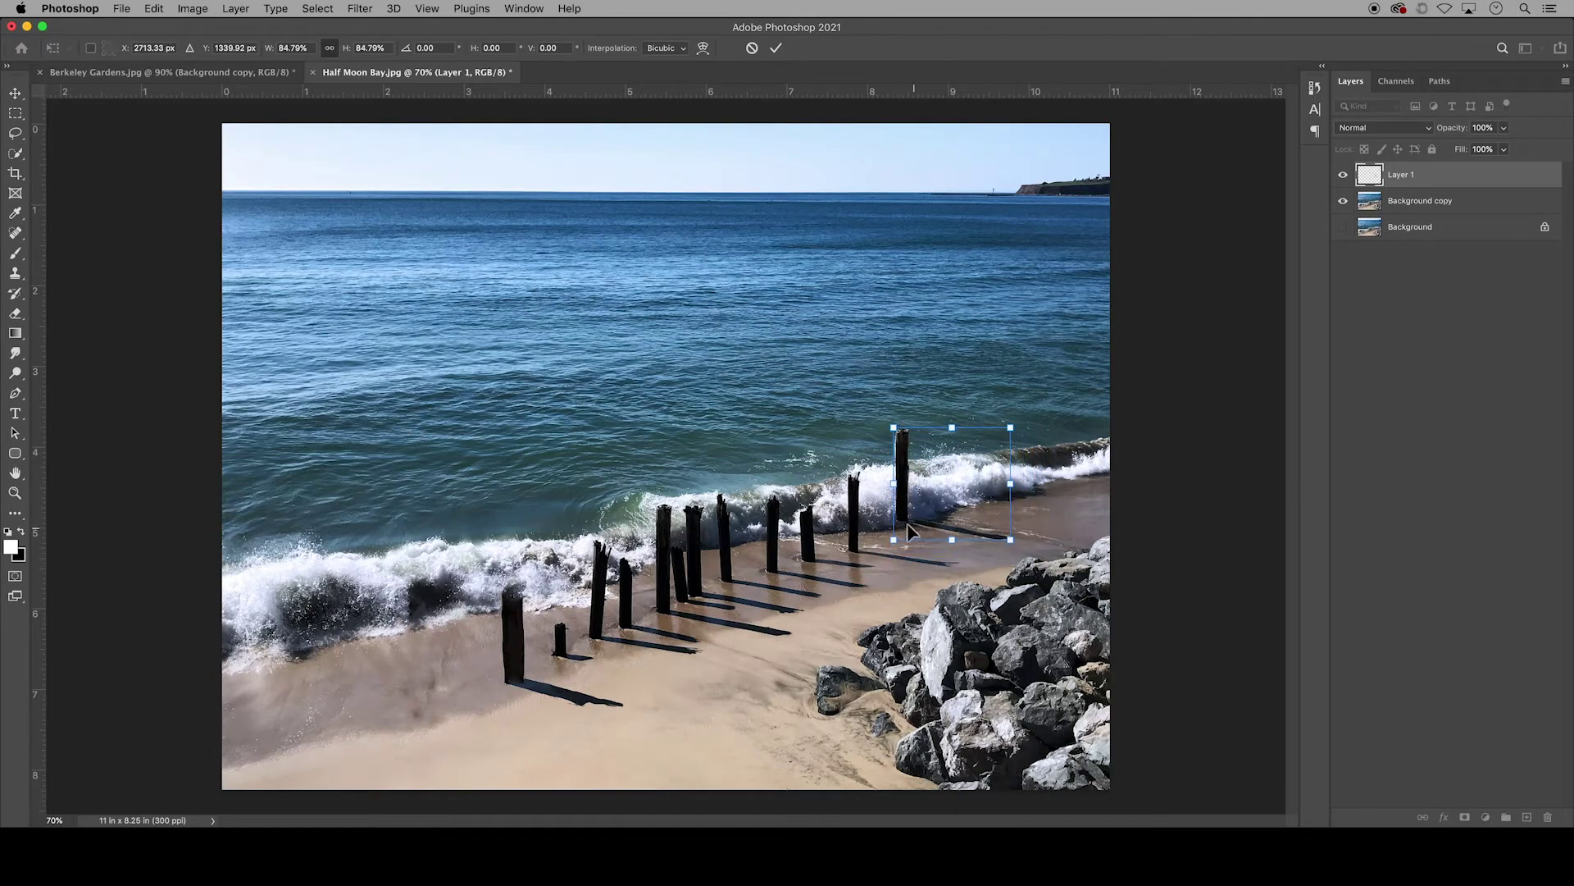
left_click_drag(902, 518, 900, 530)
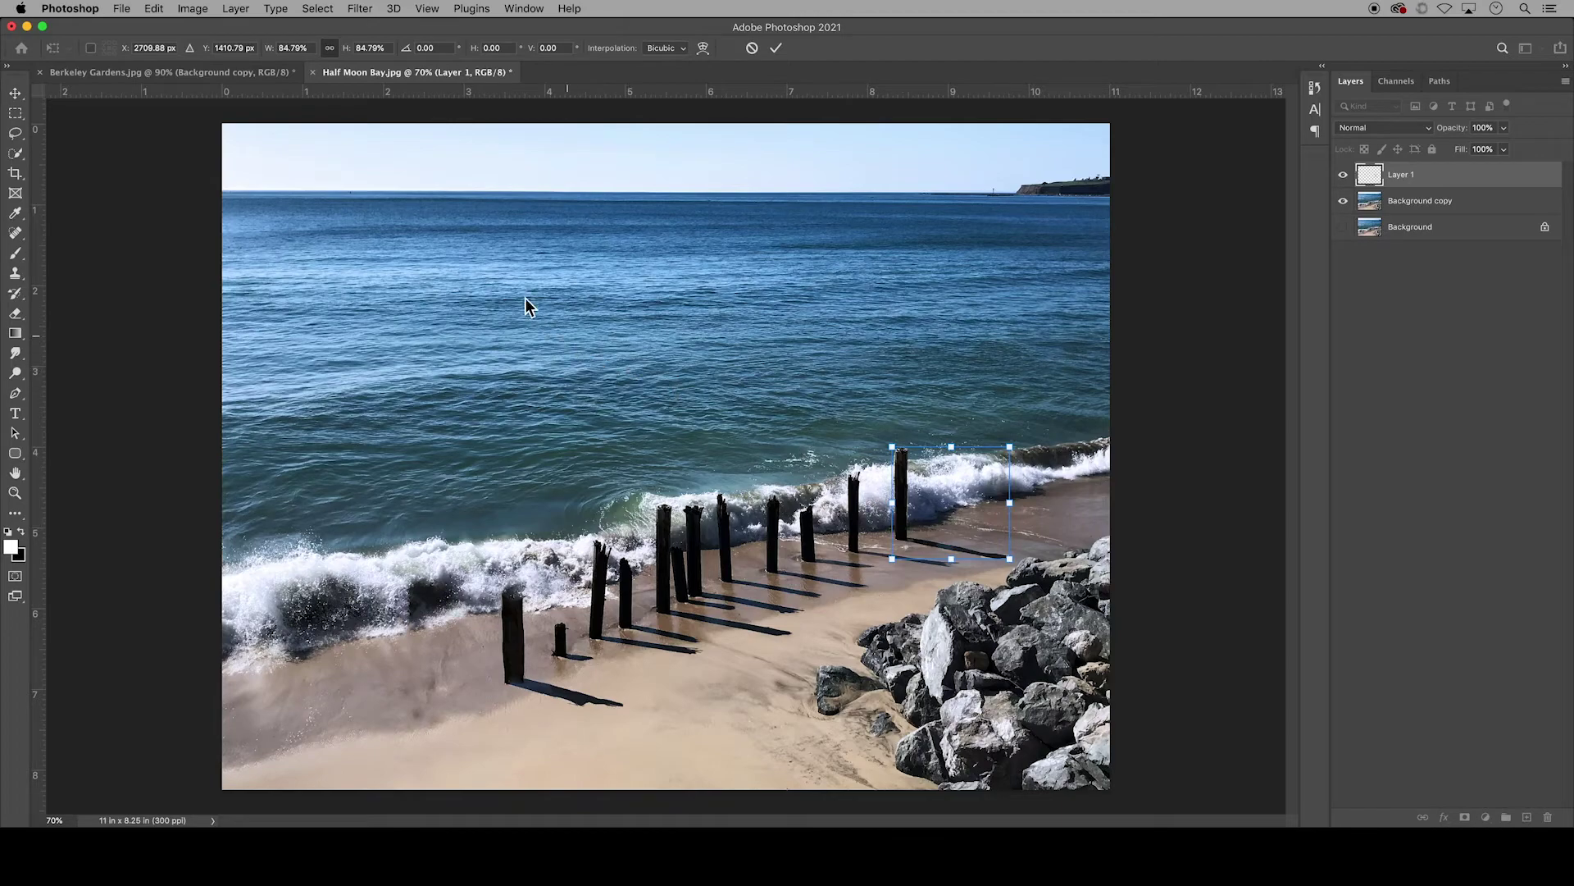
Adjust the copied post's perspective, scale it down further to suit the end of the row, and apply the transform.
left_click(156, 10)
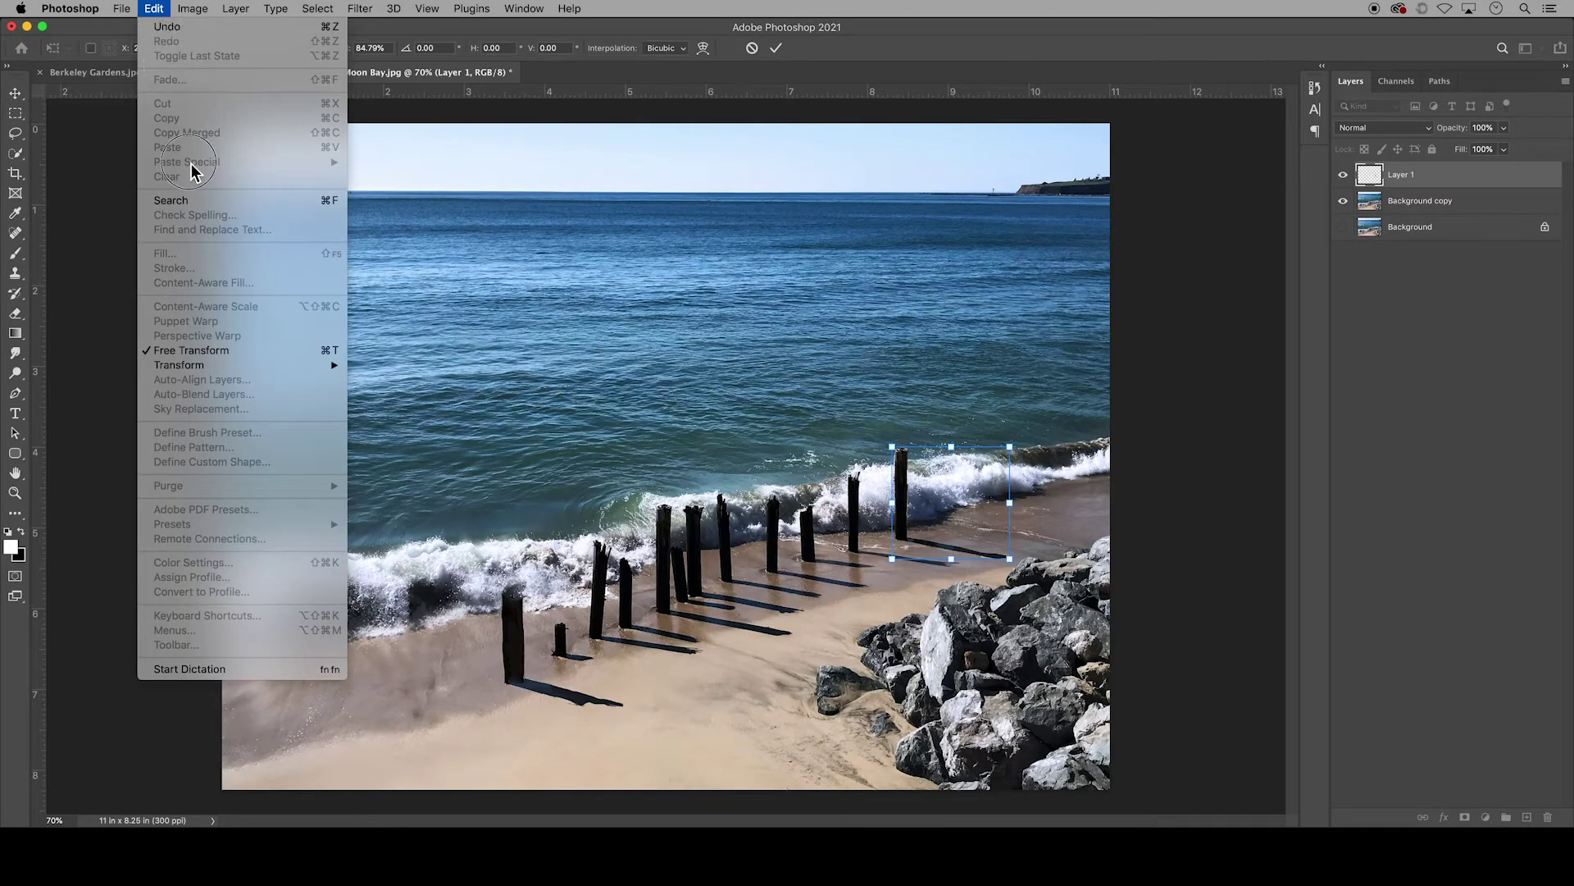
mouse_move(230, 366)
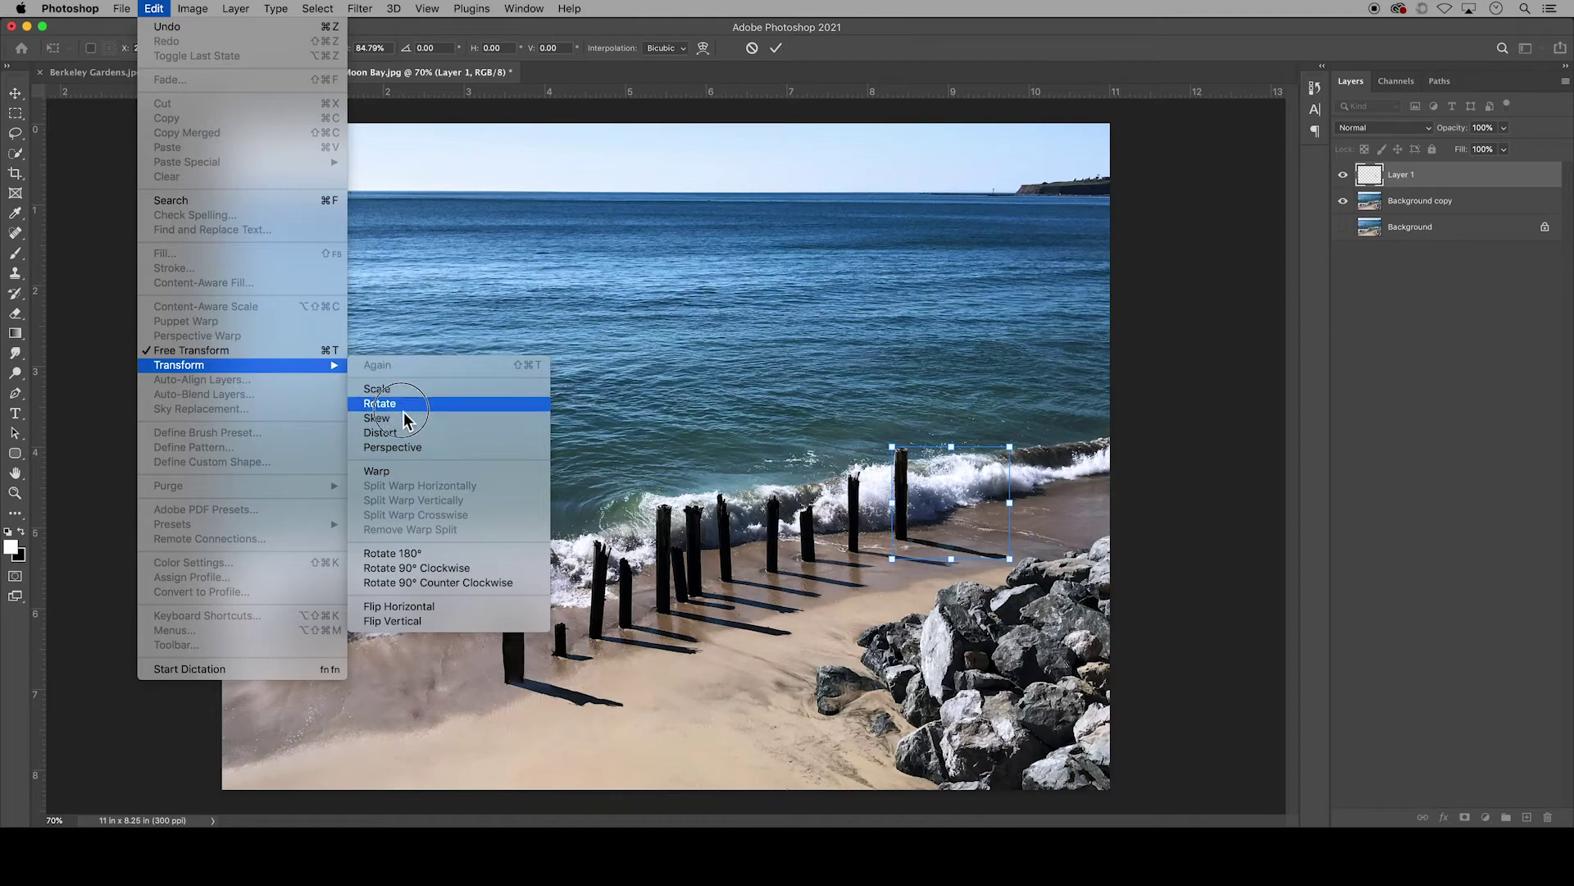
left_click(394, 447)
left_click_drag(892, 560, 892, 565)
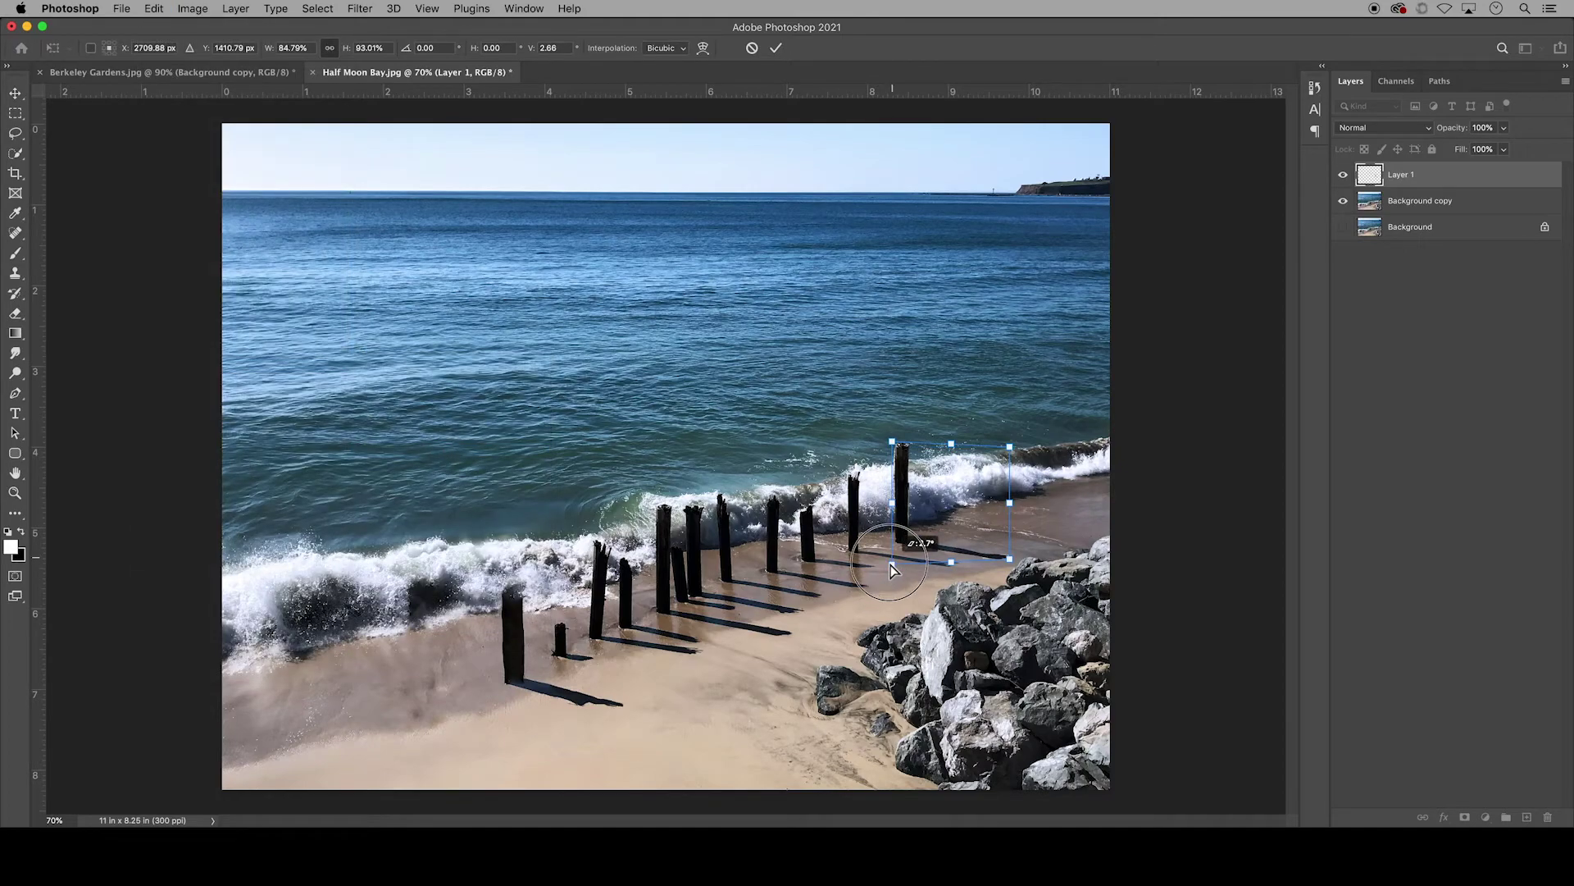
left_click_drag(1010, 449, 909, 504)
key("Return")
key("super+t")
left_click(779, 50)
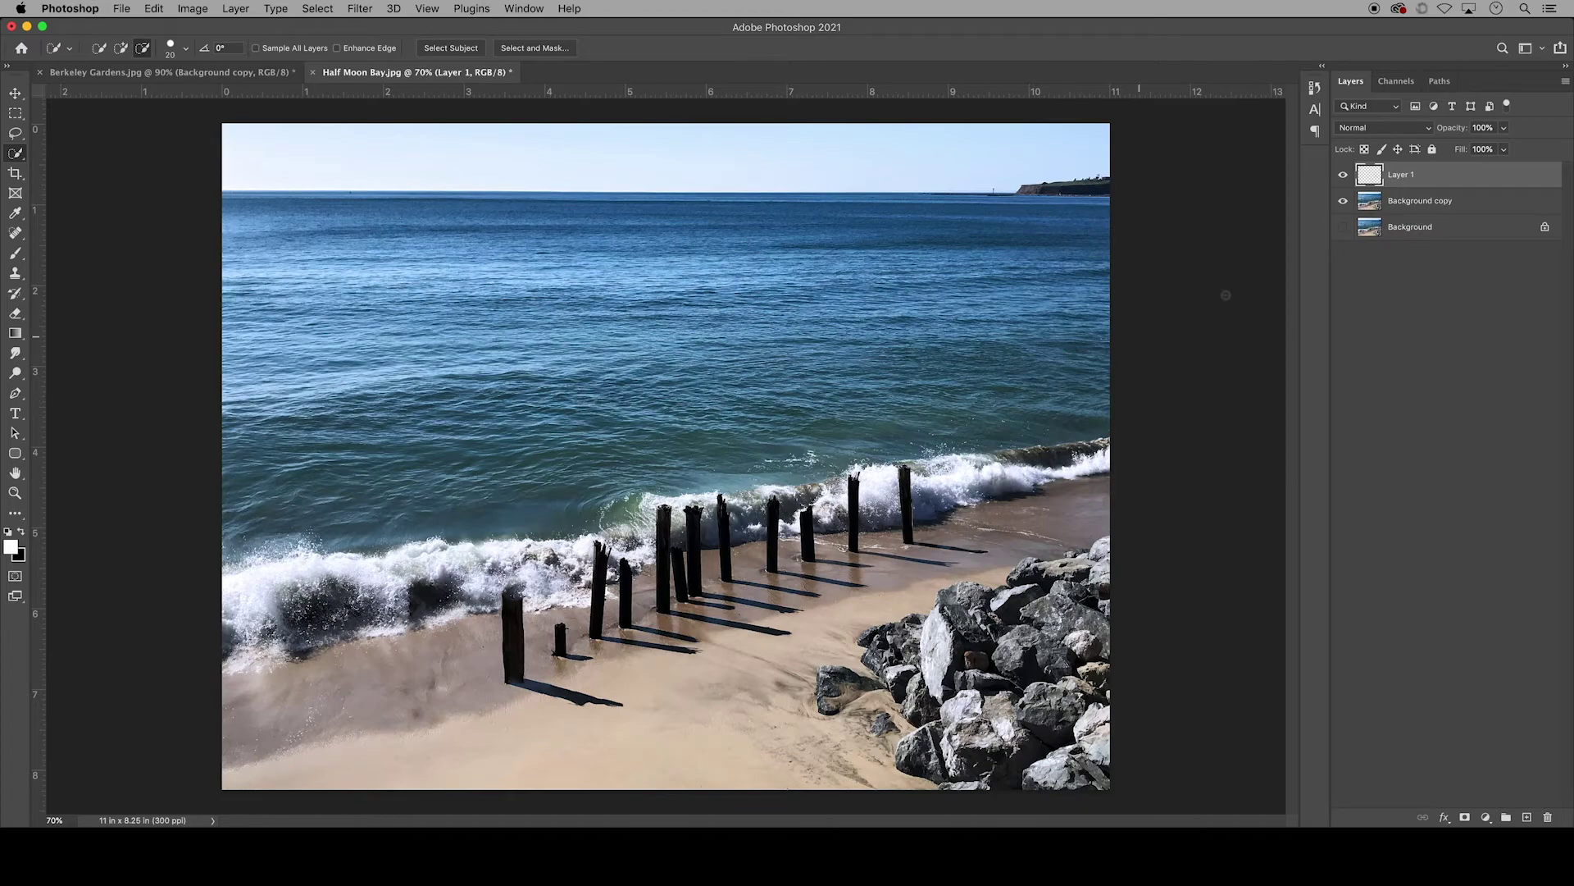
Isolate the copied post layer, erase the stray pixels along its shadow with the Eraser, and show both background layers again.
left_click(1343, 201)
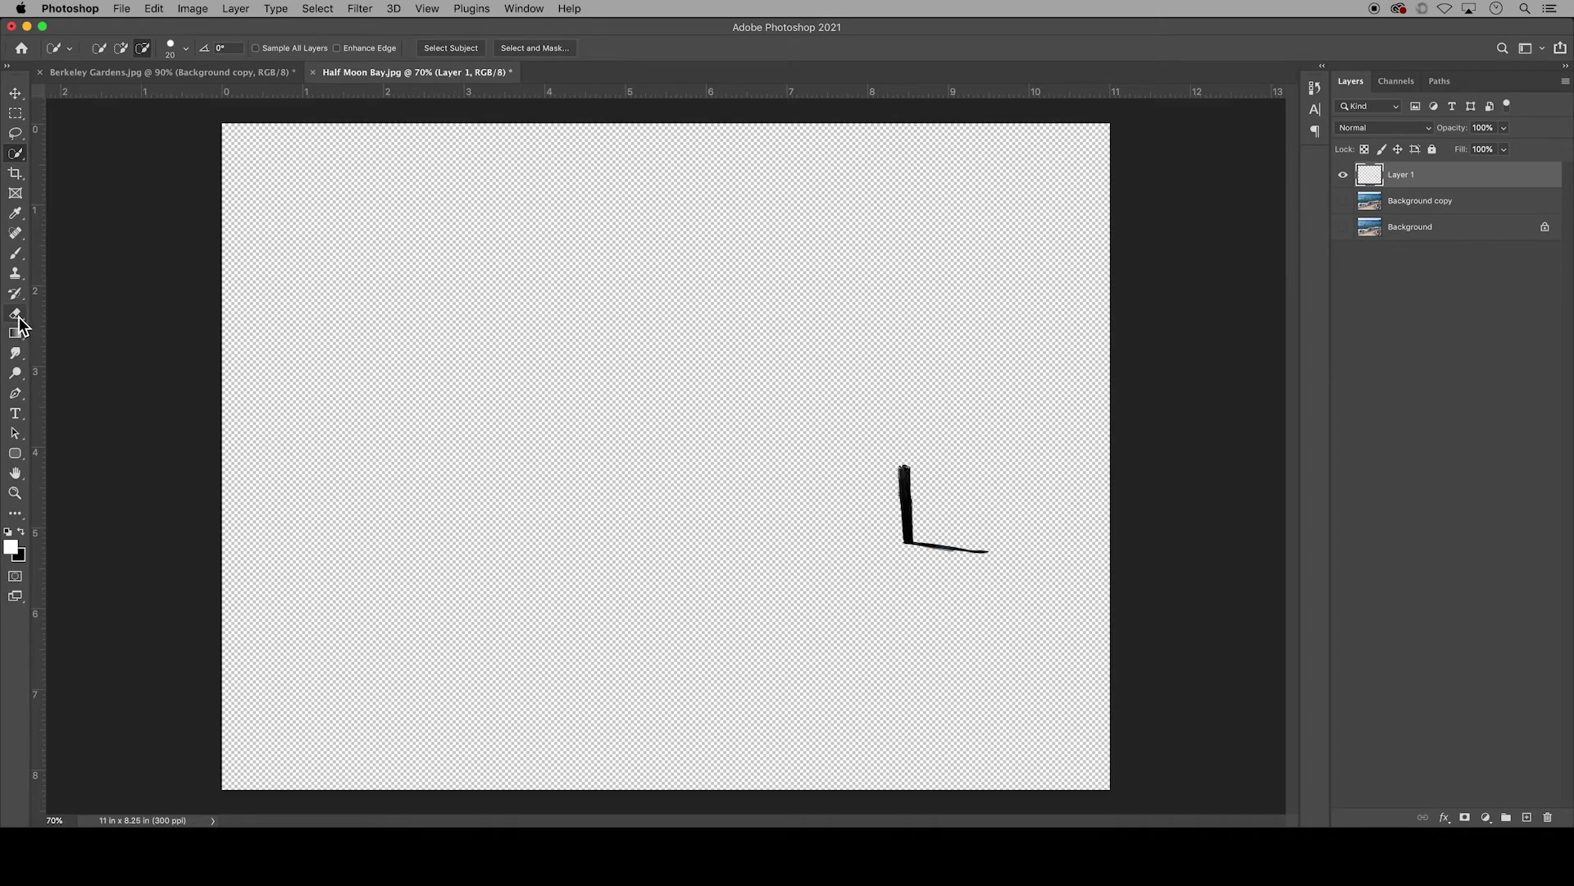
left_click_drag(18, 316, 105, 316)
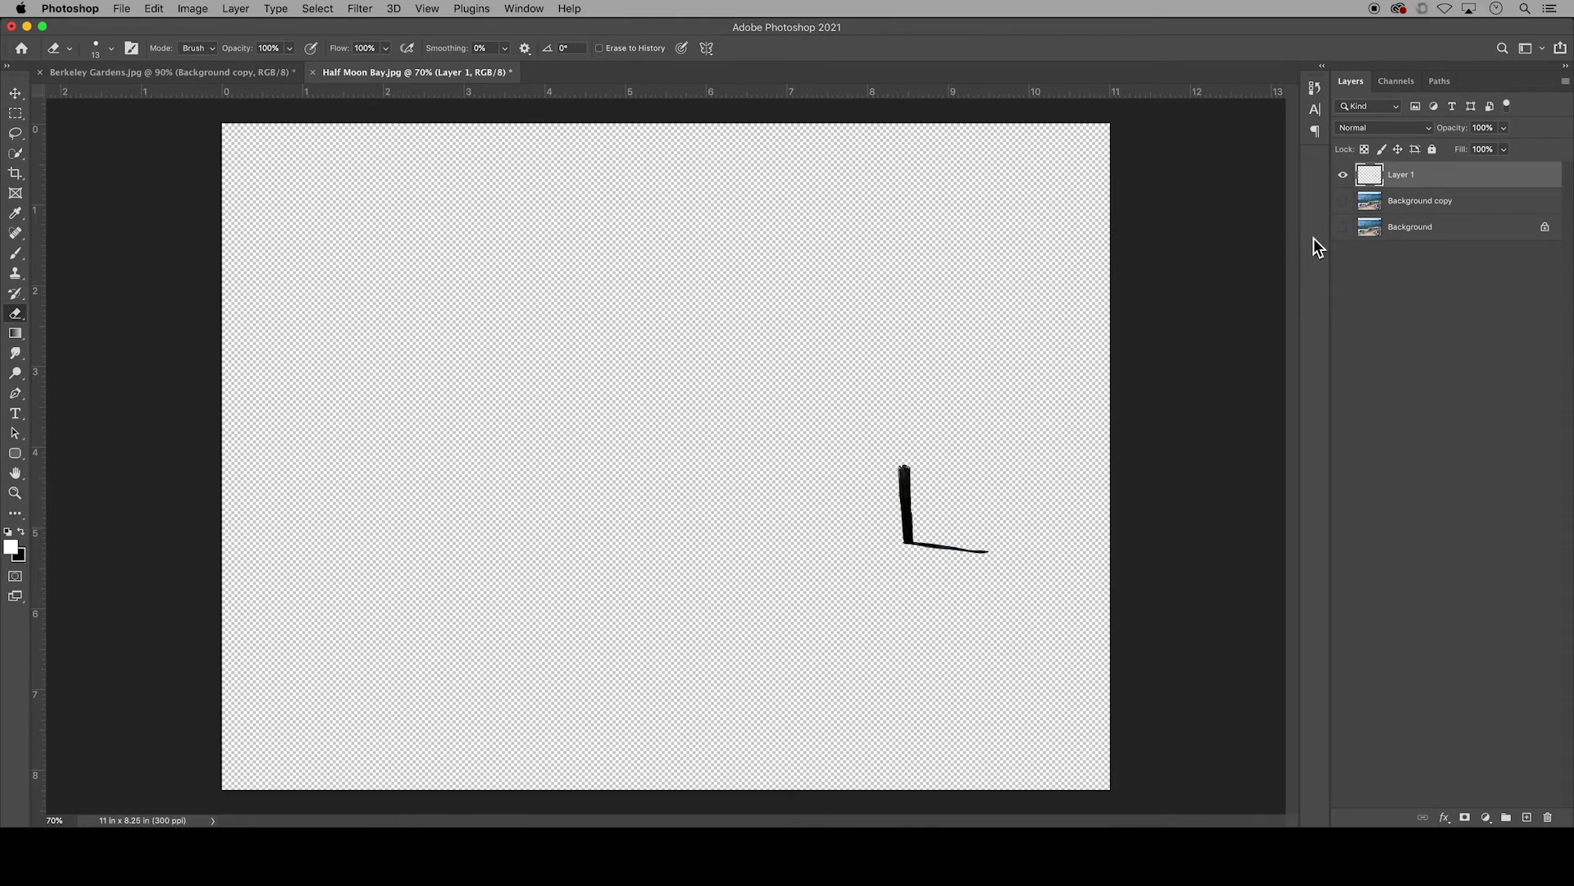
left_click(1345, 200)
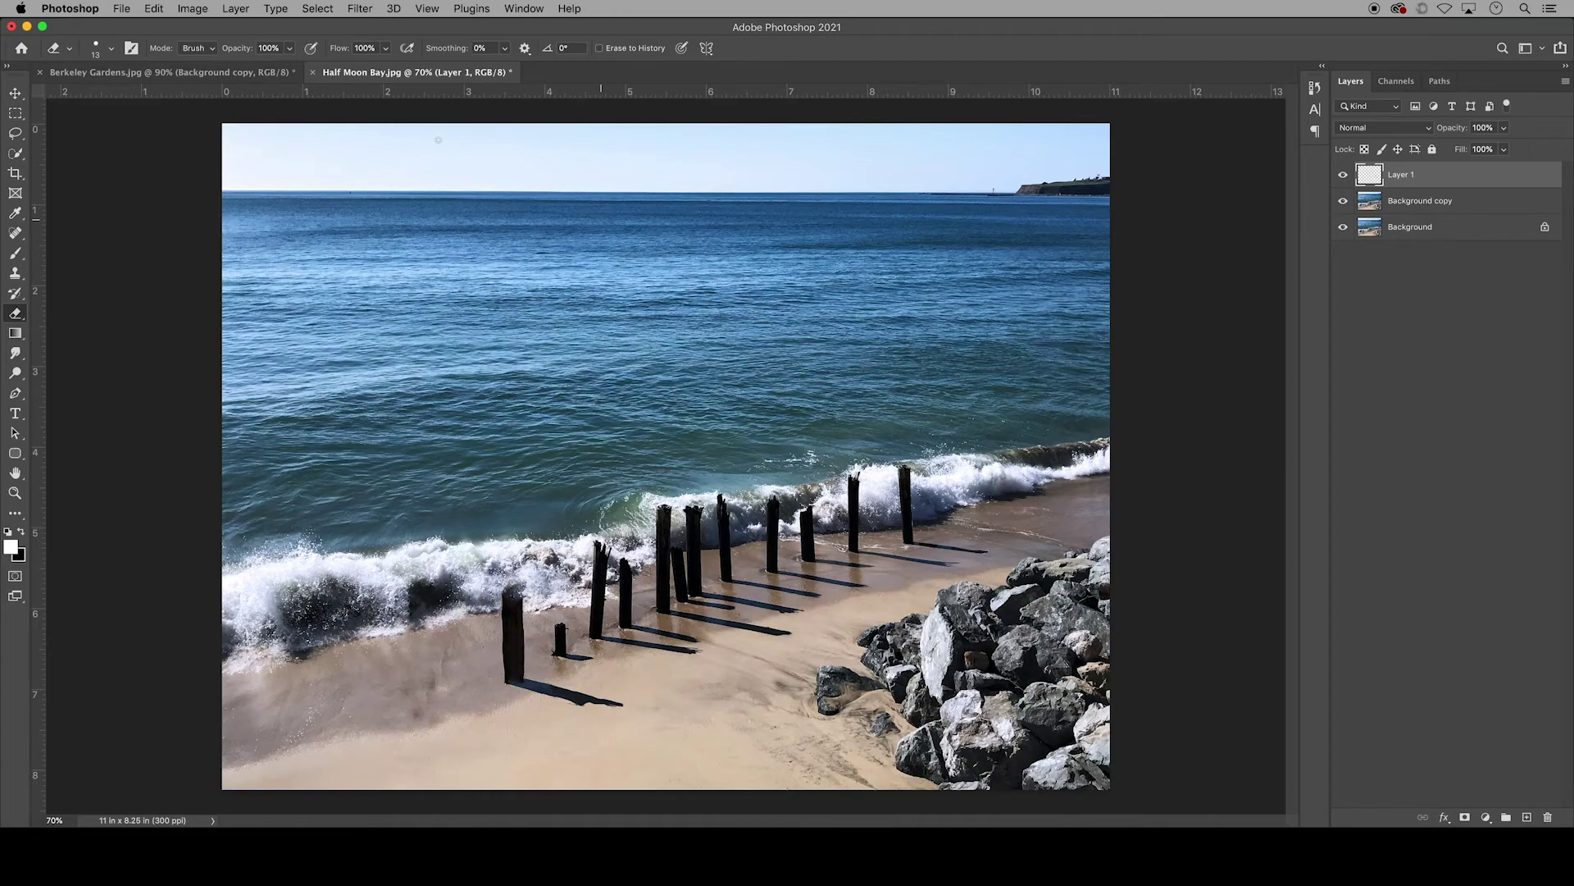
Save the image as a layered Photoshop file named with the author's name followed by "_U01.4 Content Aware Move".
left_click(131, 11)
left_click(159, 187)
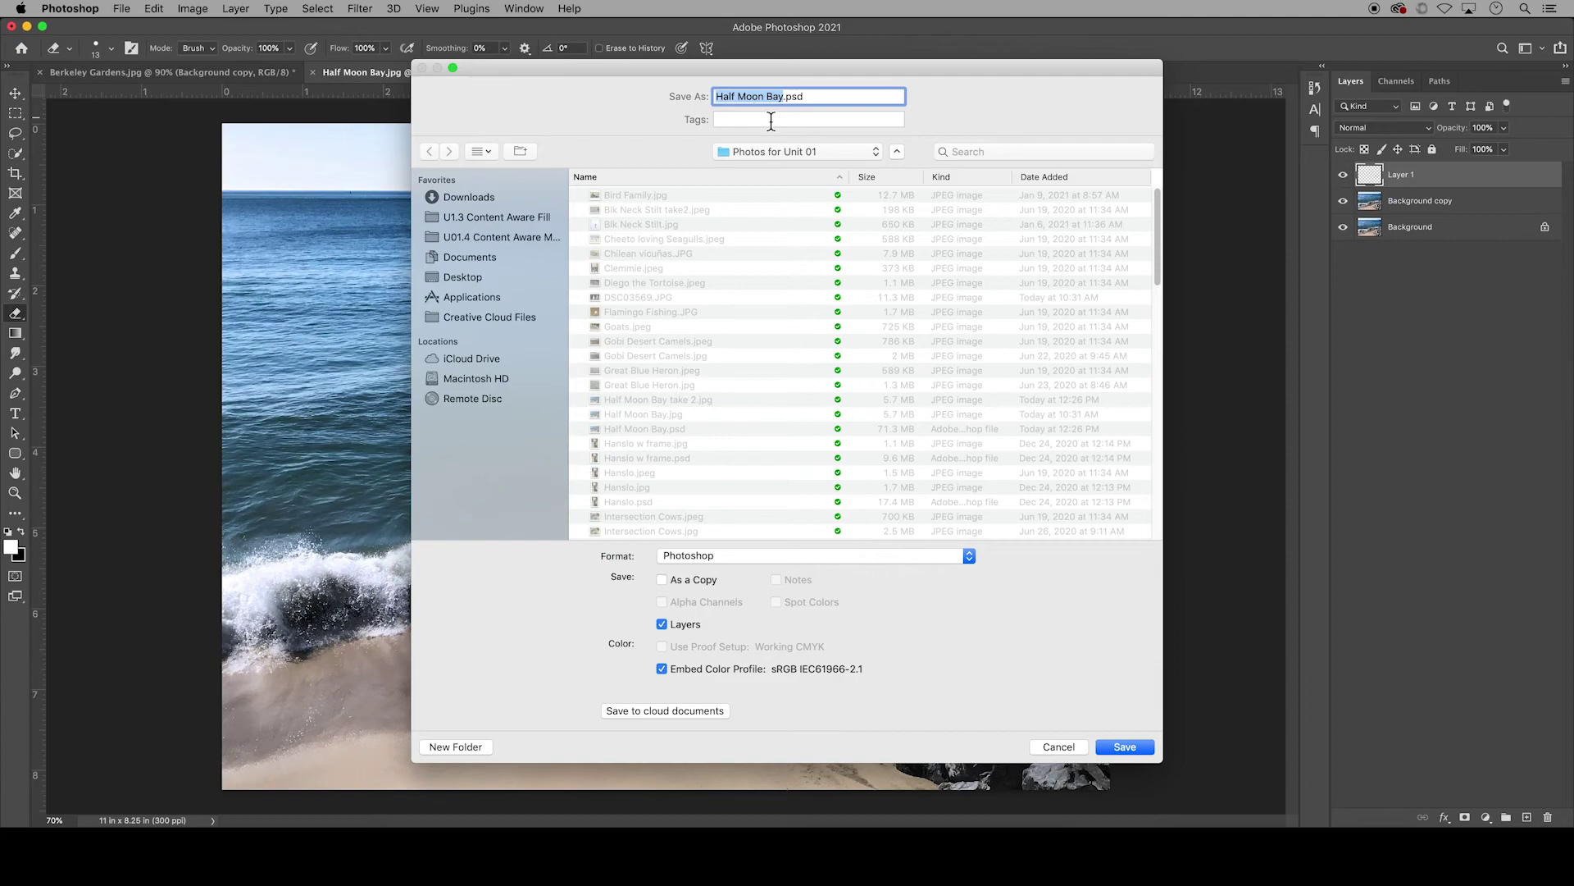
type("StaceyC_U01.")
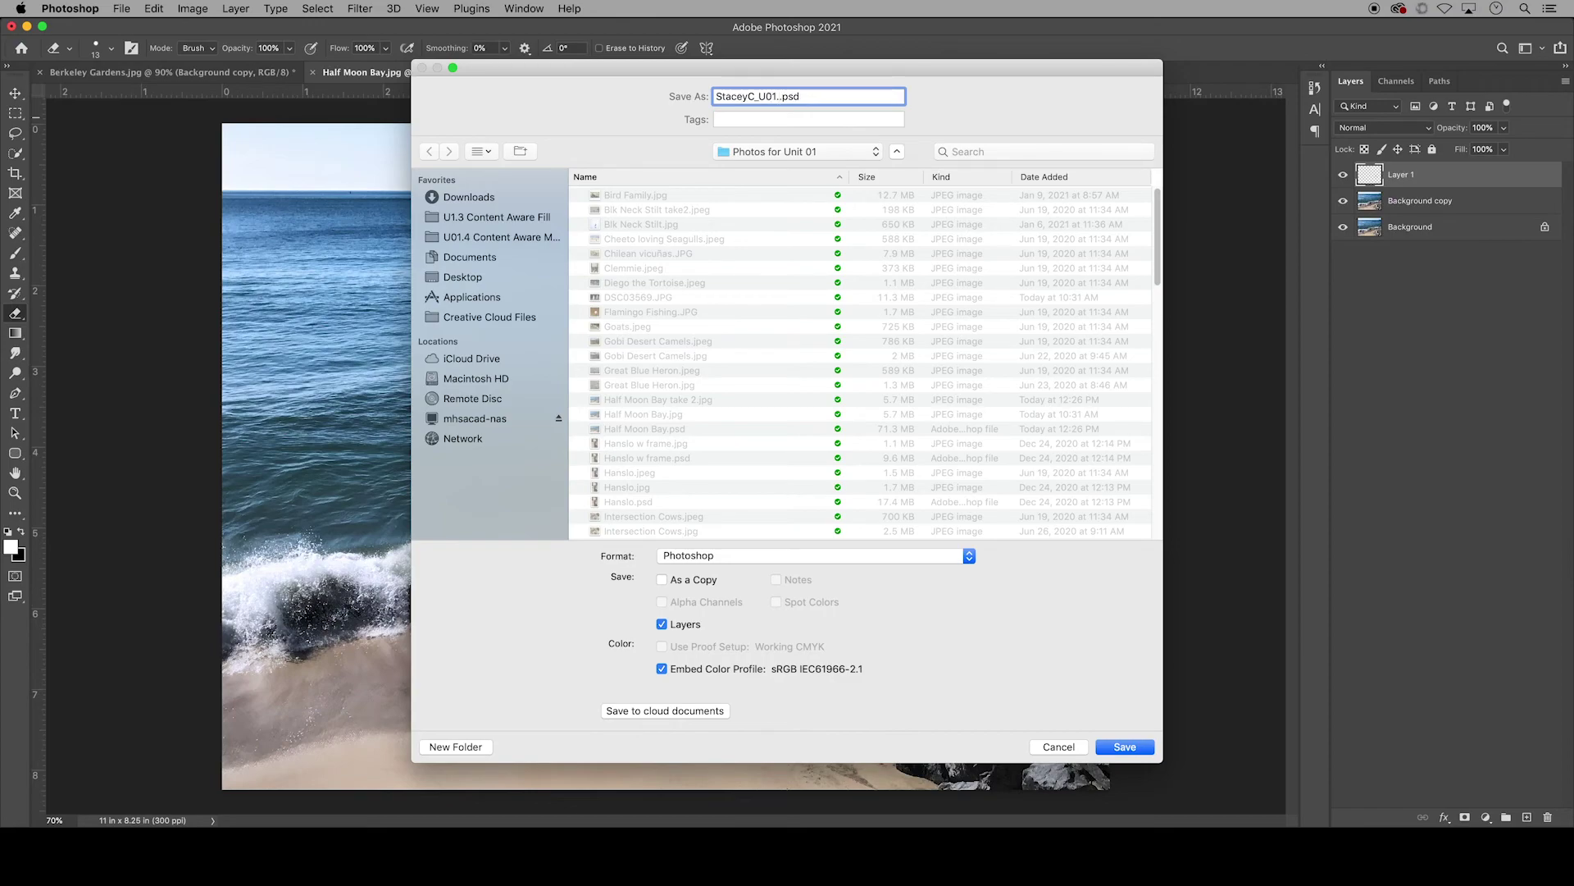
type("4 Content Aware Move")
left_click(1125, 746)
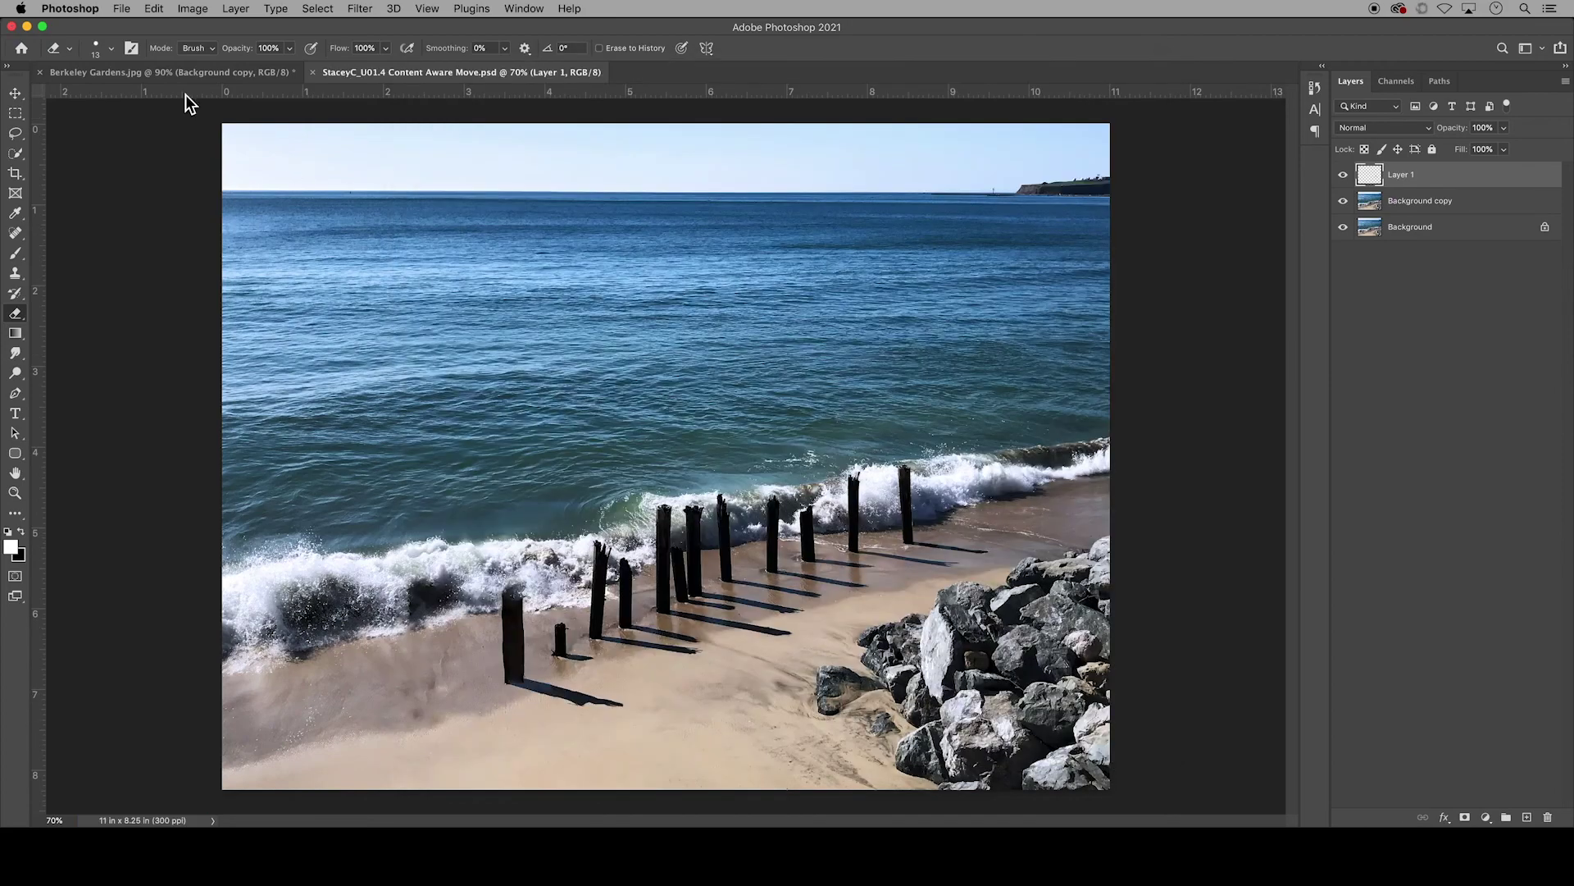
Save a JPEG version of the image under the same file name, accepting the JPEG options.
left_click(123, 10)
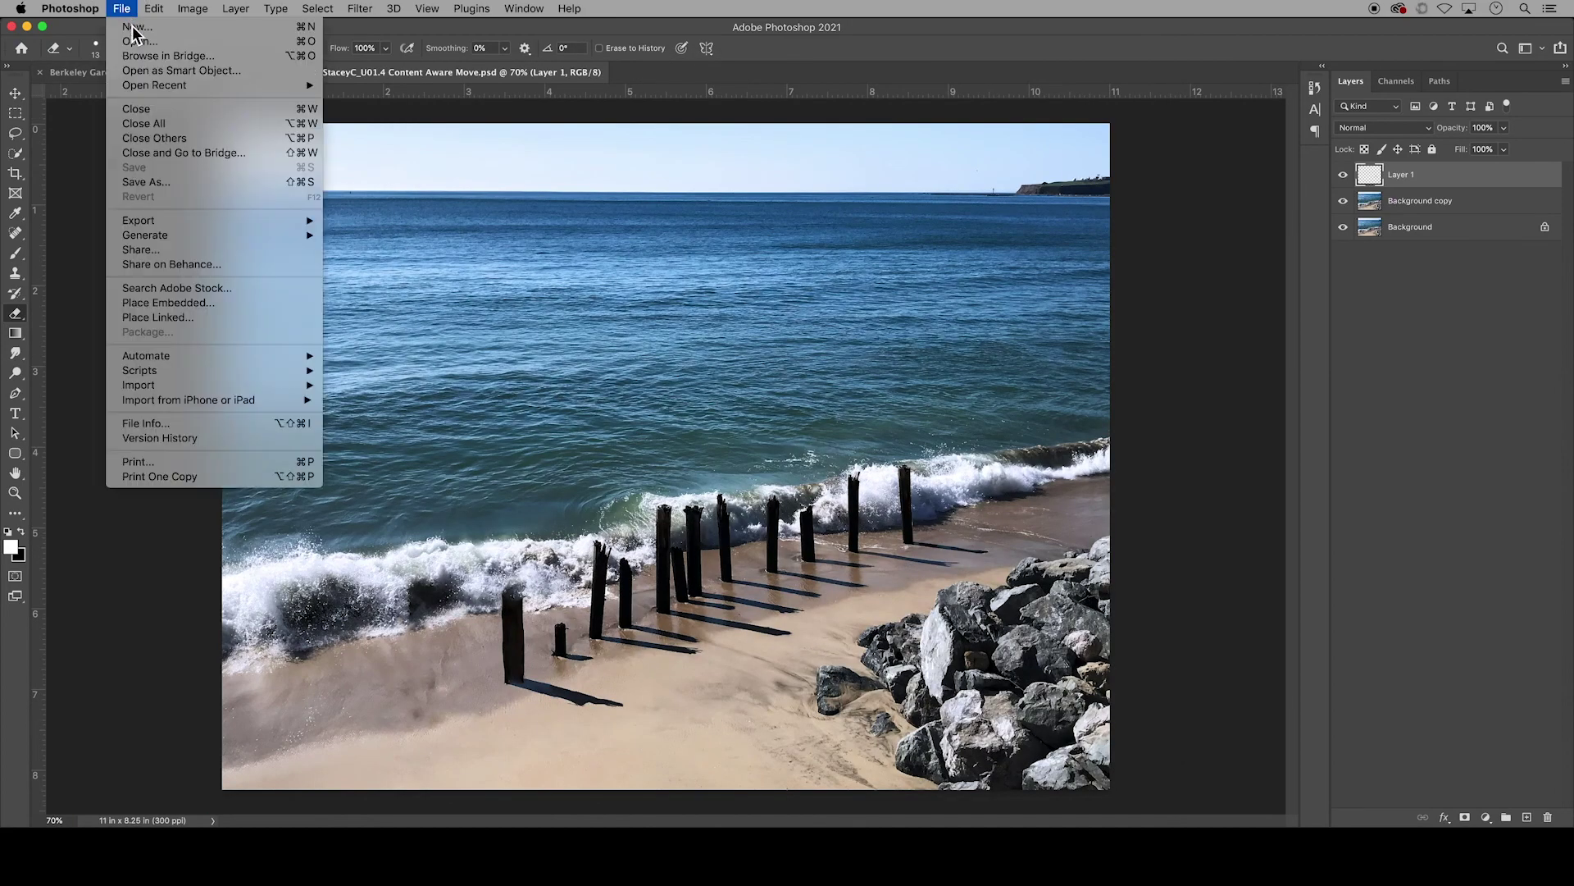
left_click(172, 182)
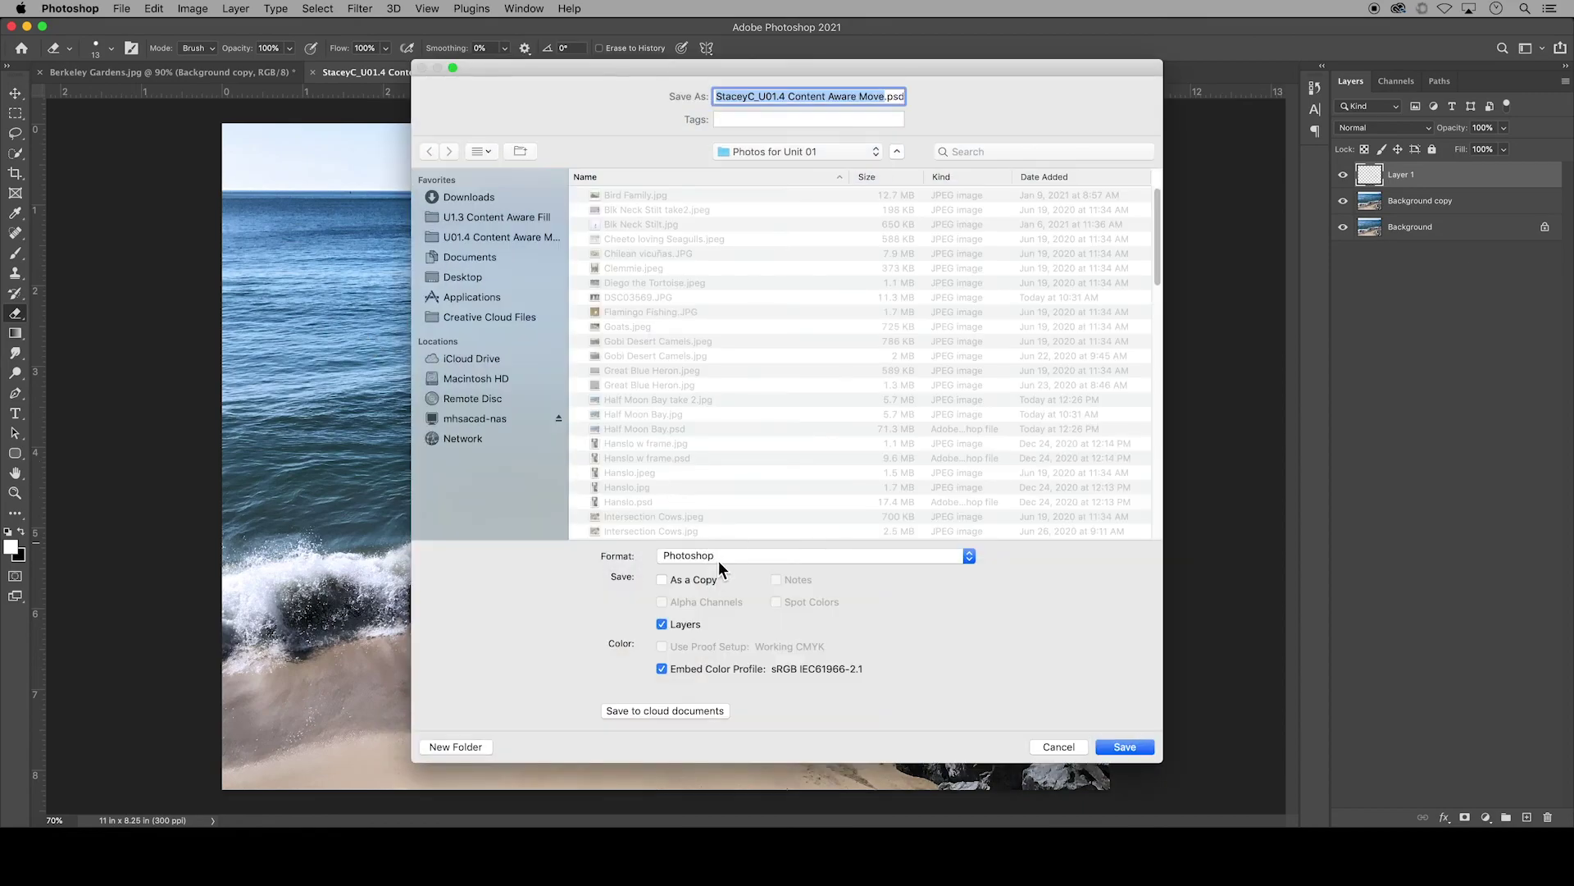
left_click(718, 557)
left_click(721, 651)
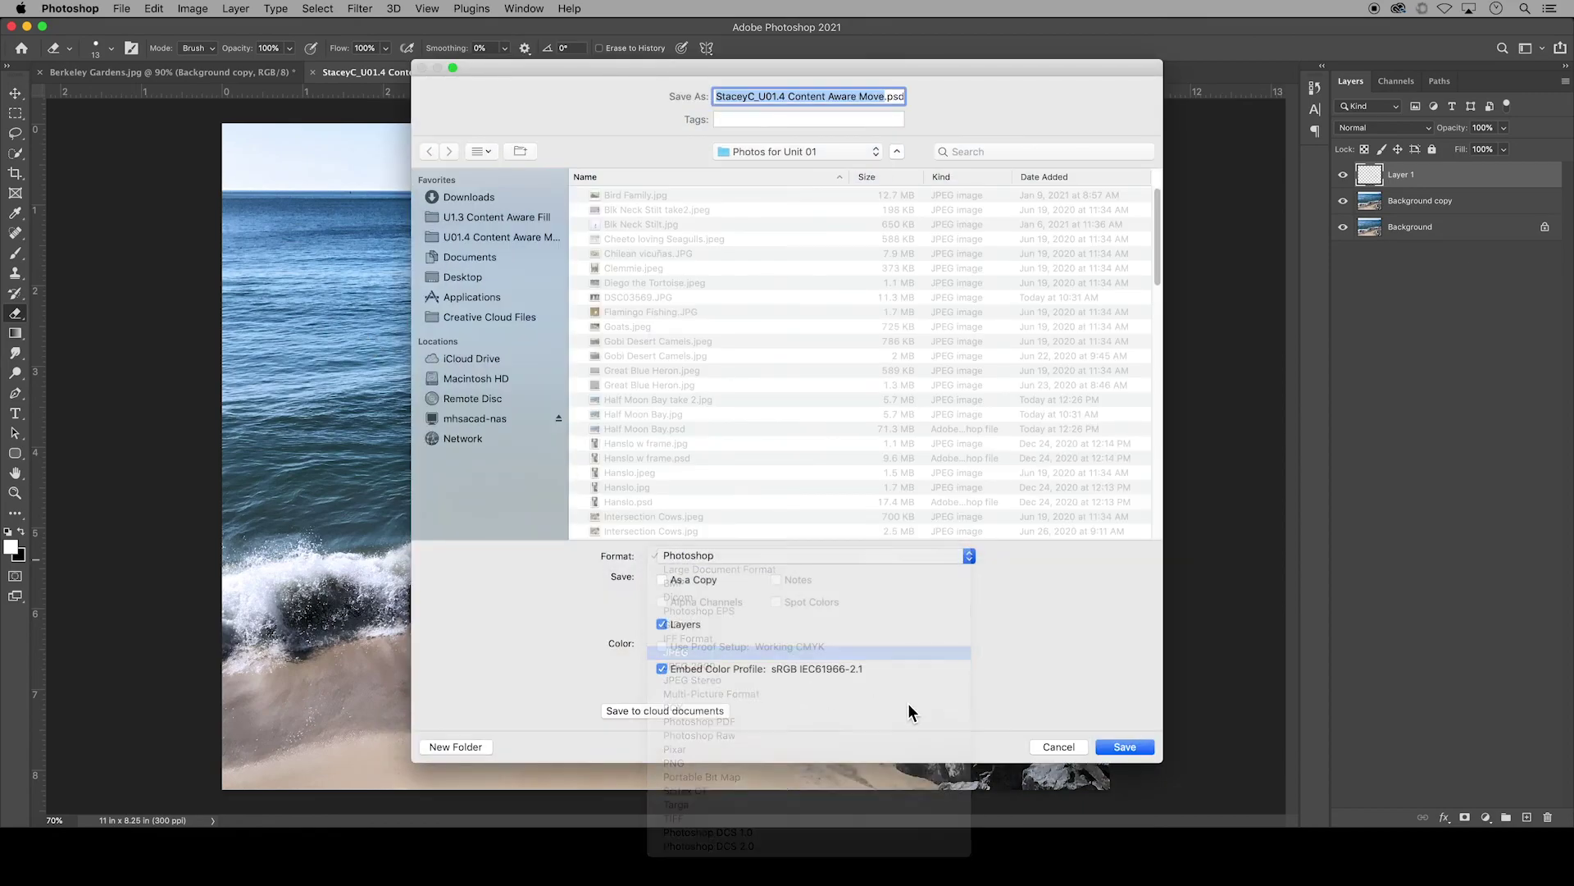
key("Return")
left_click(885, 228)
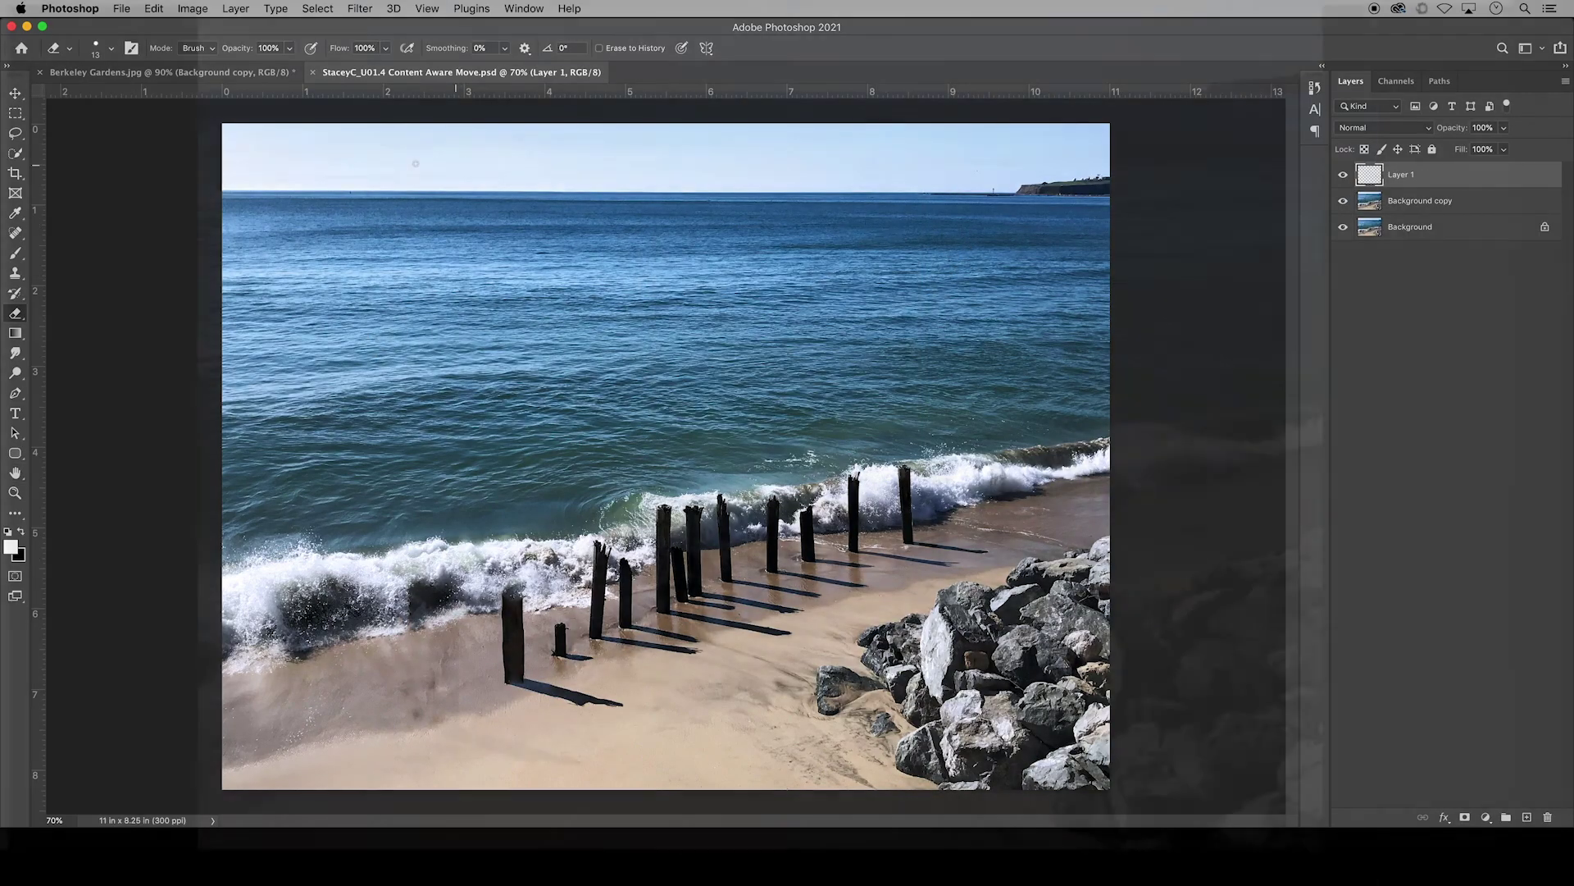